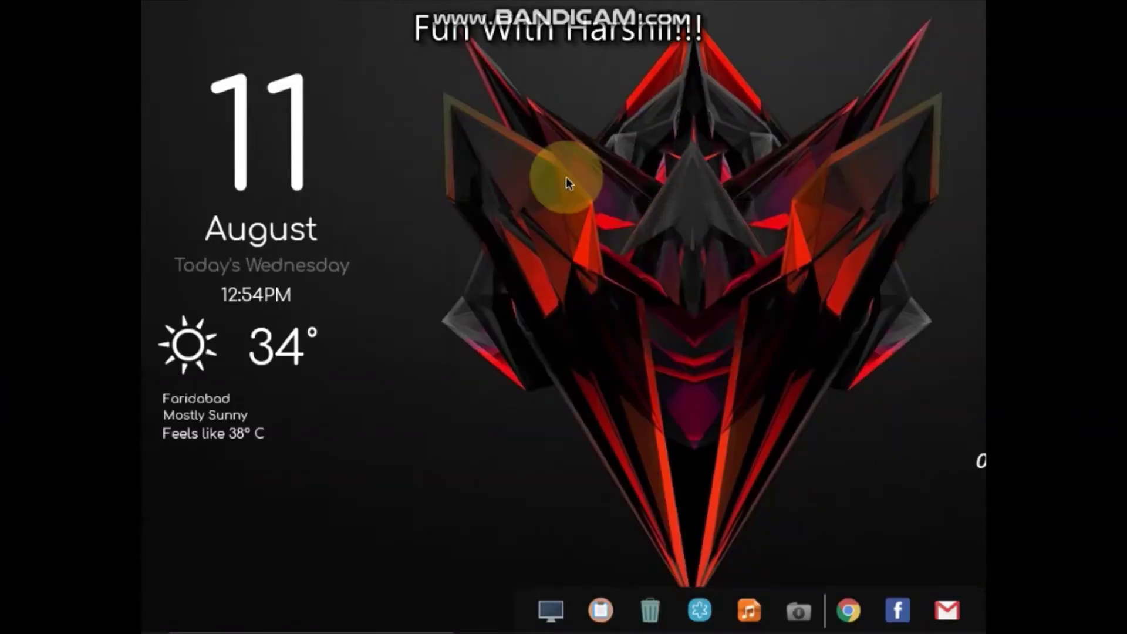
# Refresh the widget-covered dark red desktop five times in a row.
pyautogui.rightClick(535, 115)
pyautogui.click(573, 153)
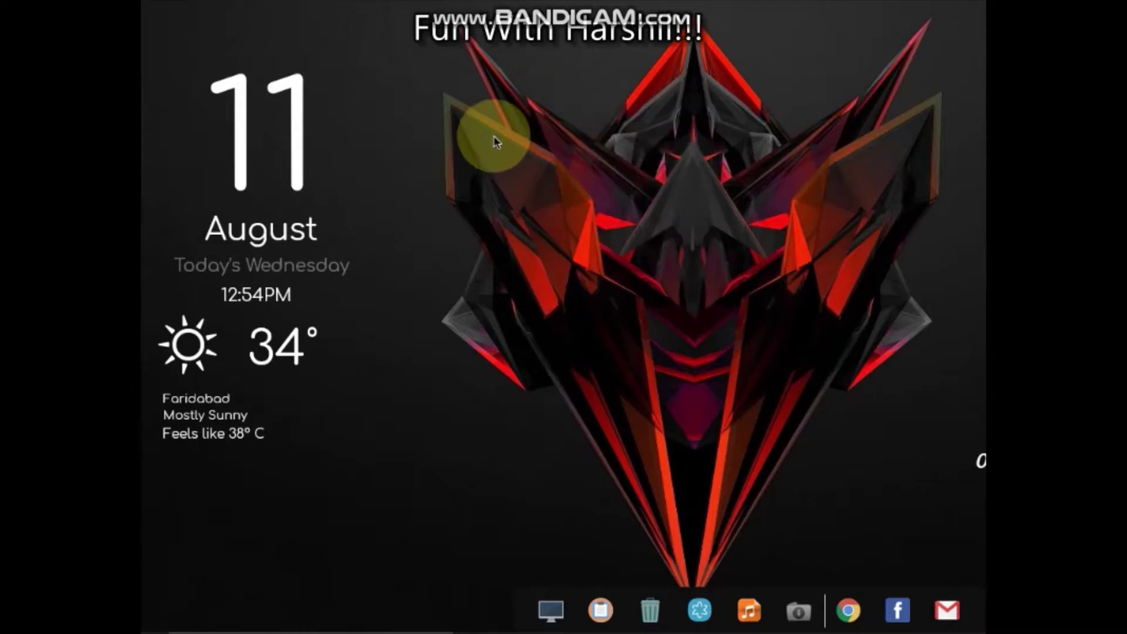
pyautogui.rightClick(489, 135)
pyautogui.click(614, 59)
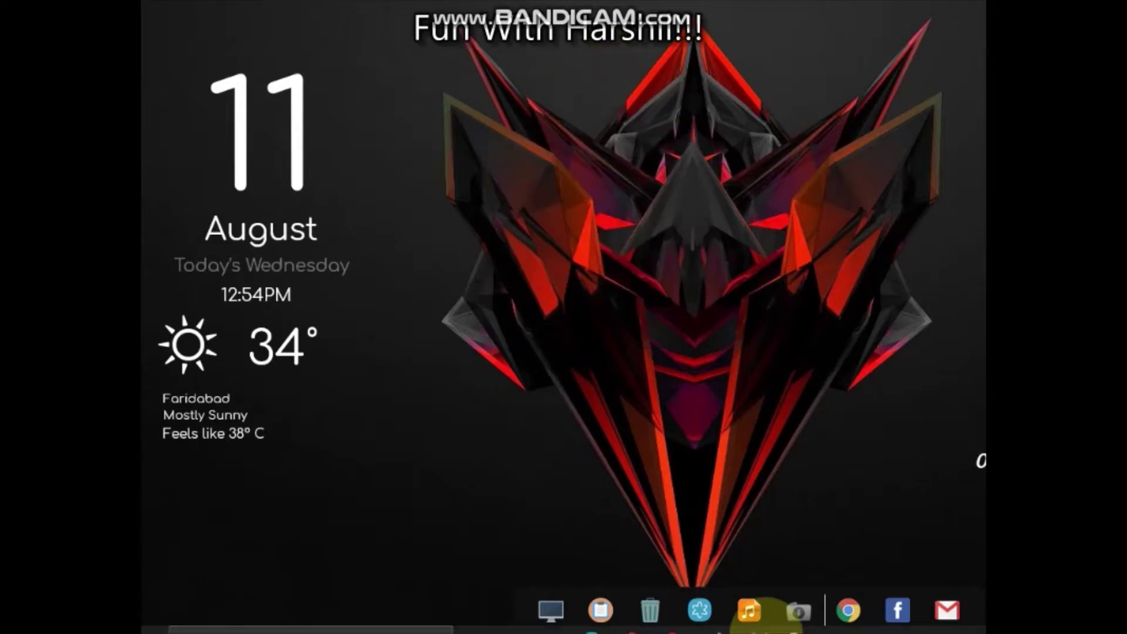
pyautogui.rightClick(482, 230)
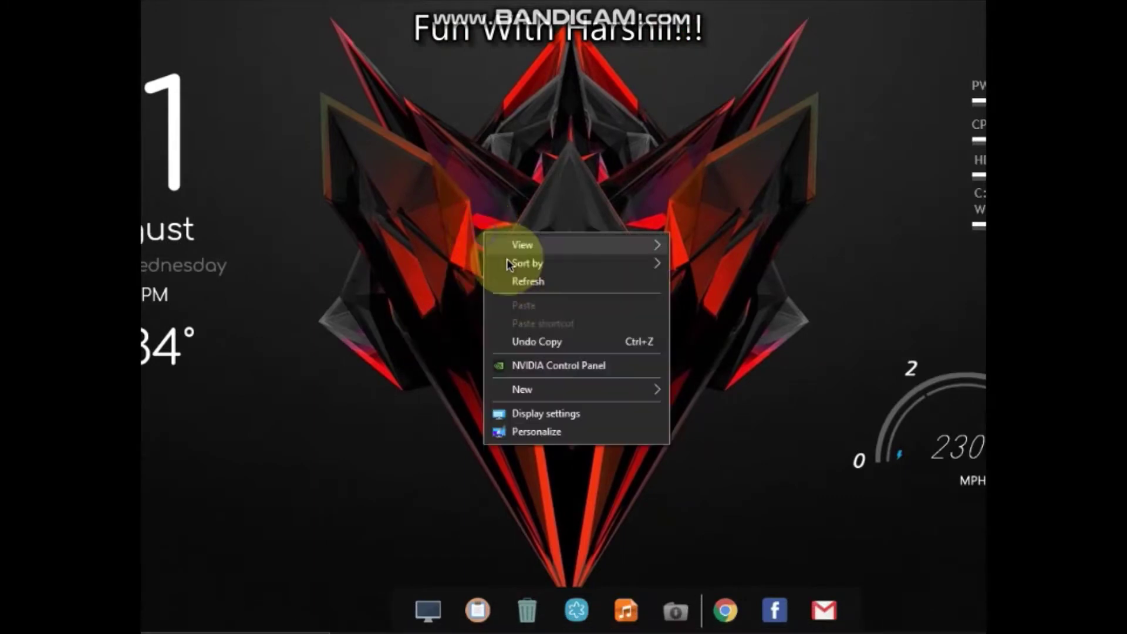
pyautogui.click(565, 278)
pyautogui.rightClick(339, 206)
pyautogui.click(369, 253)
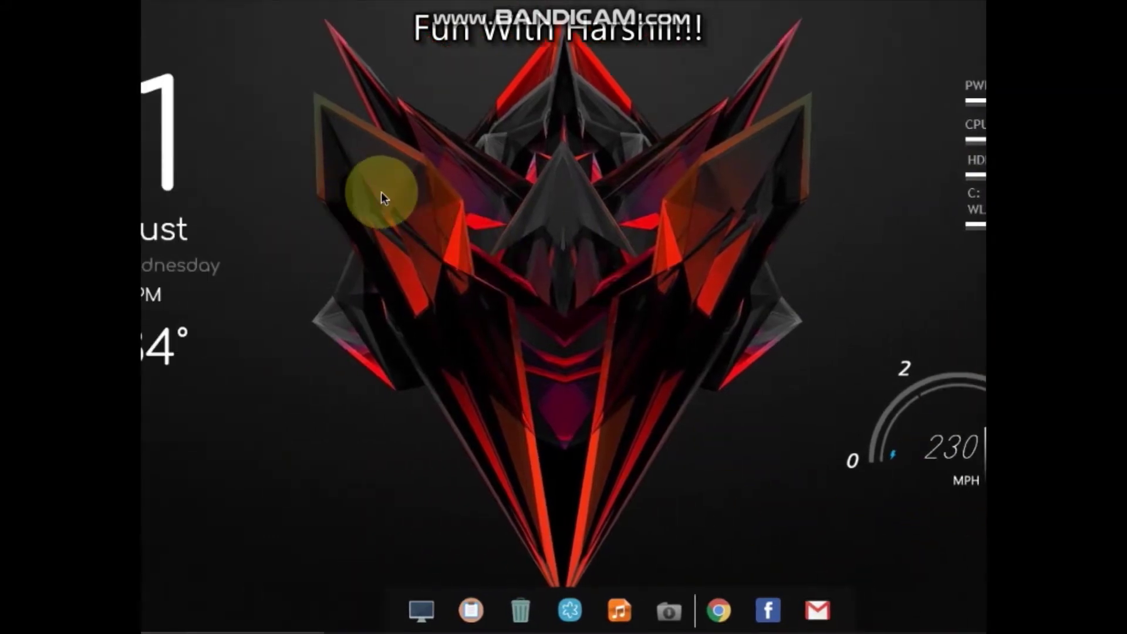
pyautogui.rightClick(240, 192)
pyautogui.click(435, 240)
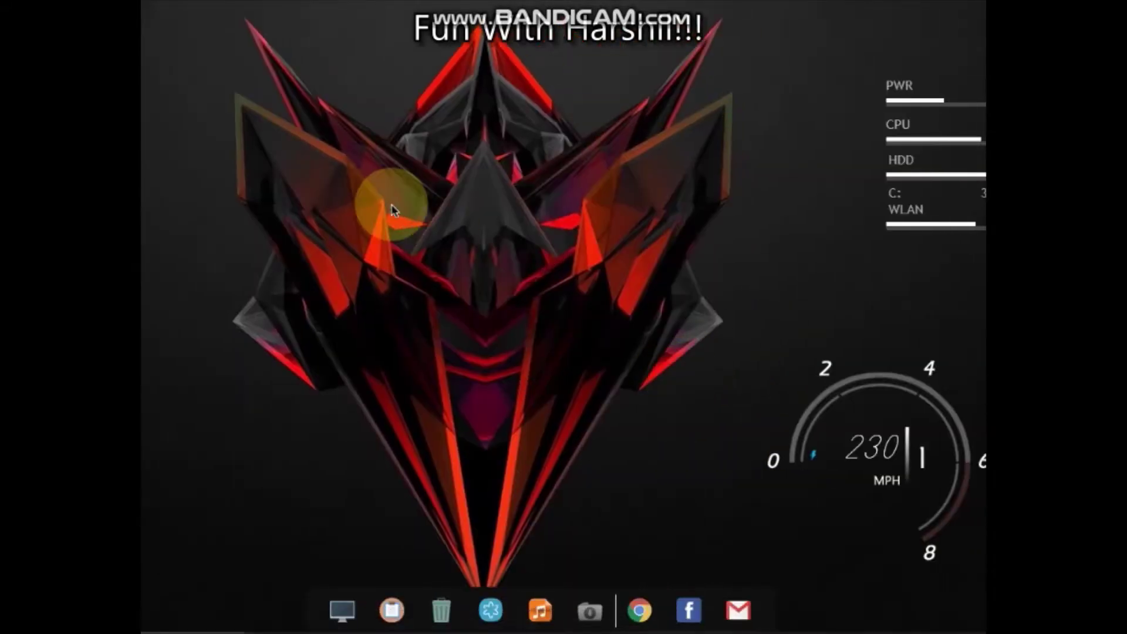
# Dismiss the desktop menu without choosing anything and bring up the Bandicam window.
pyautogui.rightClick(612, 205)
pyautogui.click(748, 367)
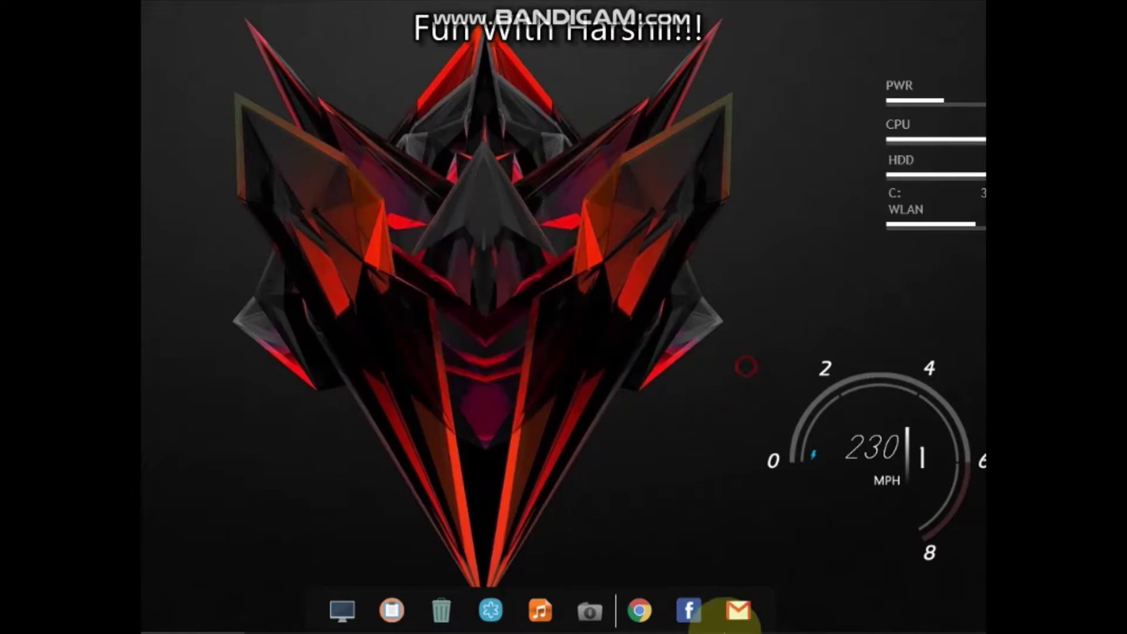
pyautogui.click(585, 617)
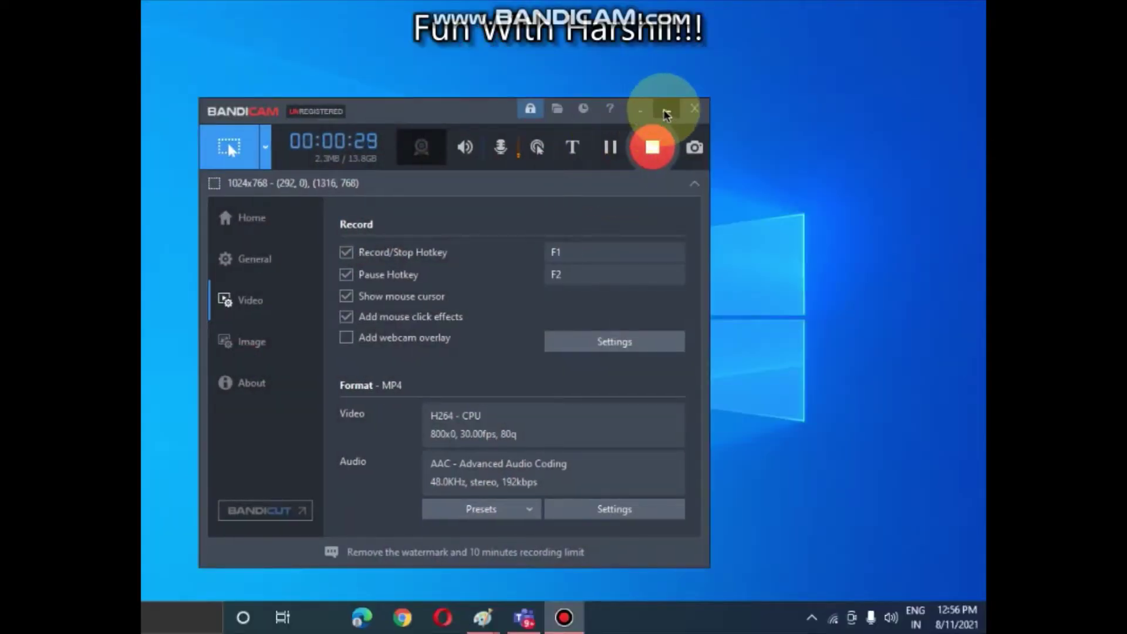
# Minimise Bandicam and refresh the desktop five times.
pyautogui.click(667, 114)
pyautogui.rightClick(609, 458)
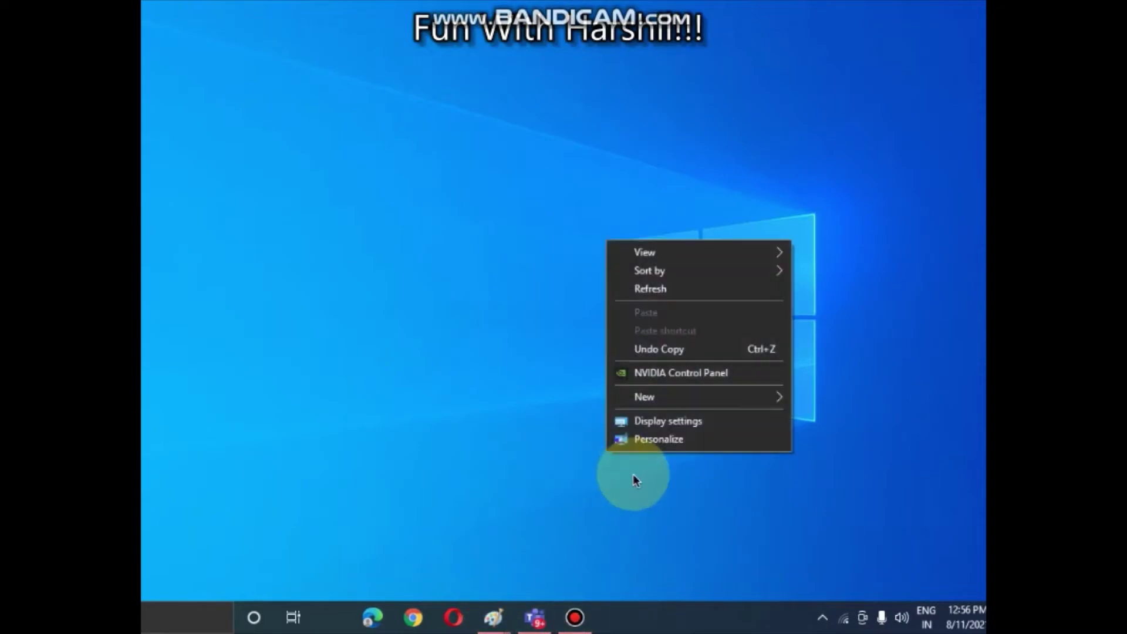
pyautogui.click(686, 290)
pyautogui.rightClick(554, 317)
pyautogui.click(589, 360)
pyautogui.rightClick(502, 298)
pyautogui.click(554, 347)
pyautogui.rightClick(471, 323)
pyautogui.click(519, 372)
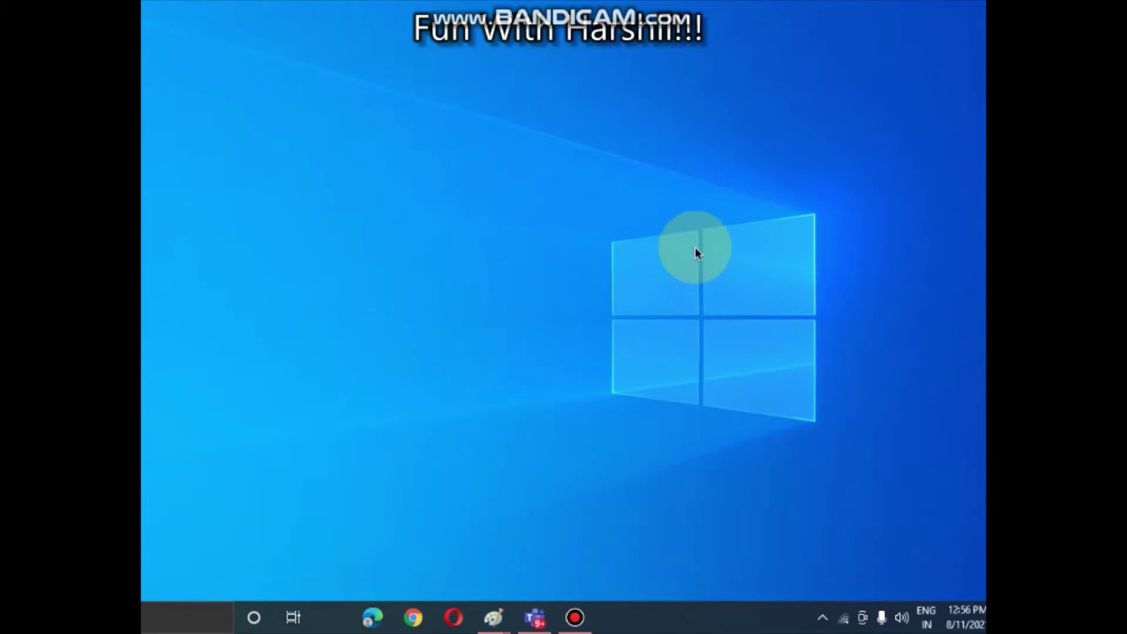
pyautogui.rightClick(452, 308)
pyautogui.moveTo(498, 338)
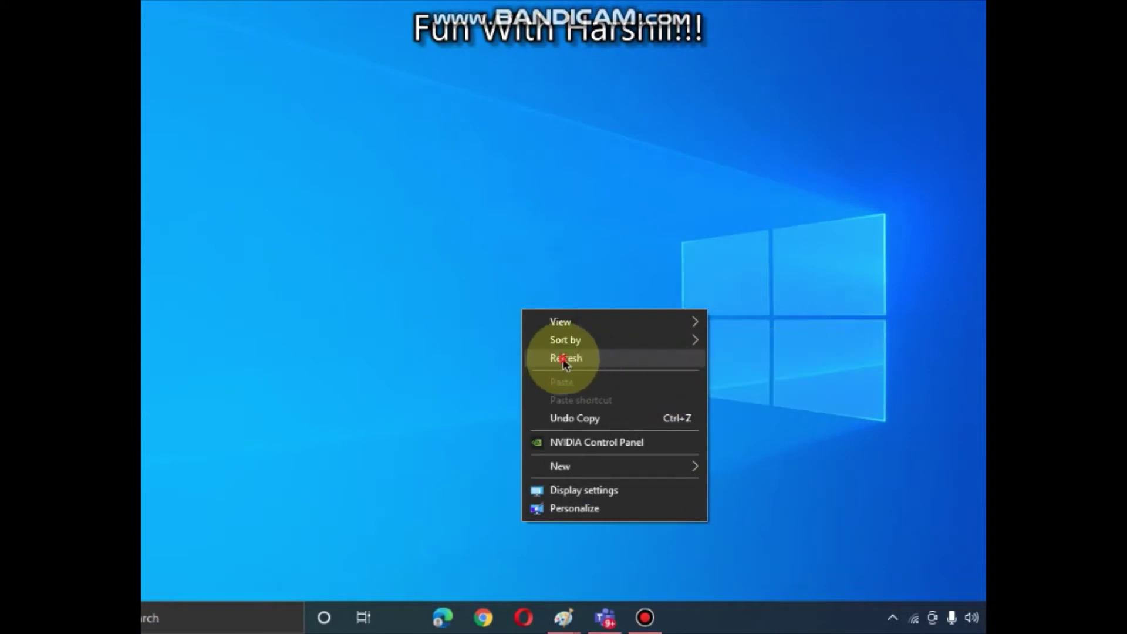
pyautogui.click(565, 361)
# Restore and re-minimise Bandicam, then refresh the desktop three more times.
pyautogui.click(645, 617)
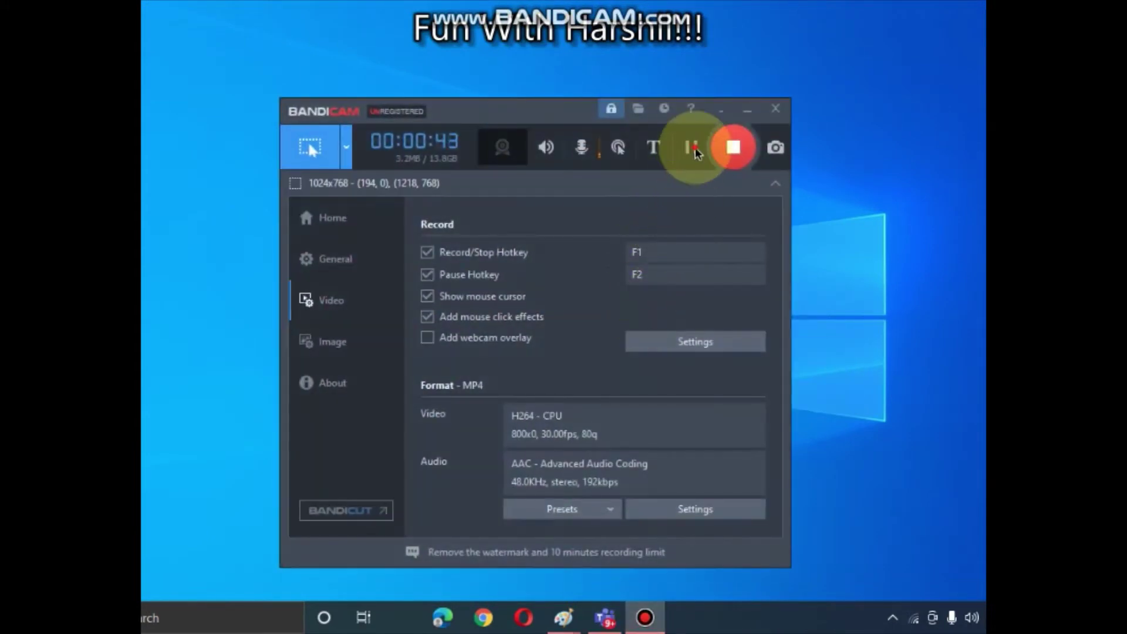
pyautogui.click(745, 110)
pyautogui.rightClick(456, 147)
pyautogui.click(484, 194)
pyautogui.rightClick(453, 160)
pyautogui.click(491, 209)
pyautogui.rightClick(393, 127)
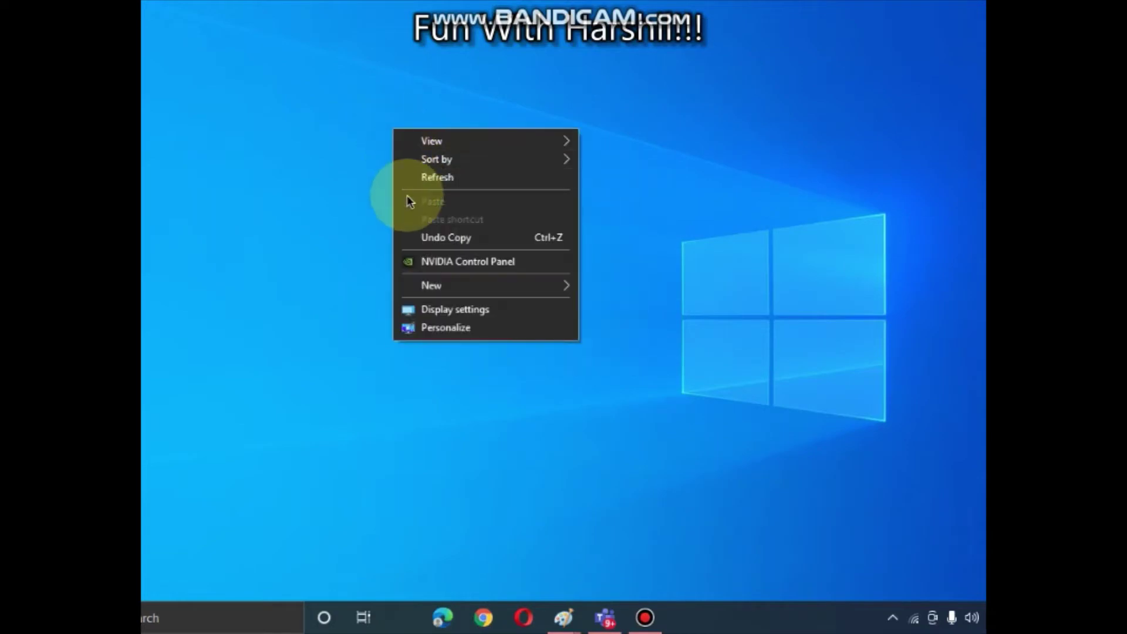
pyautogui.click(455, 185)
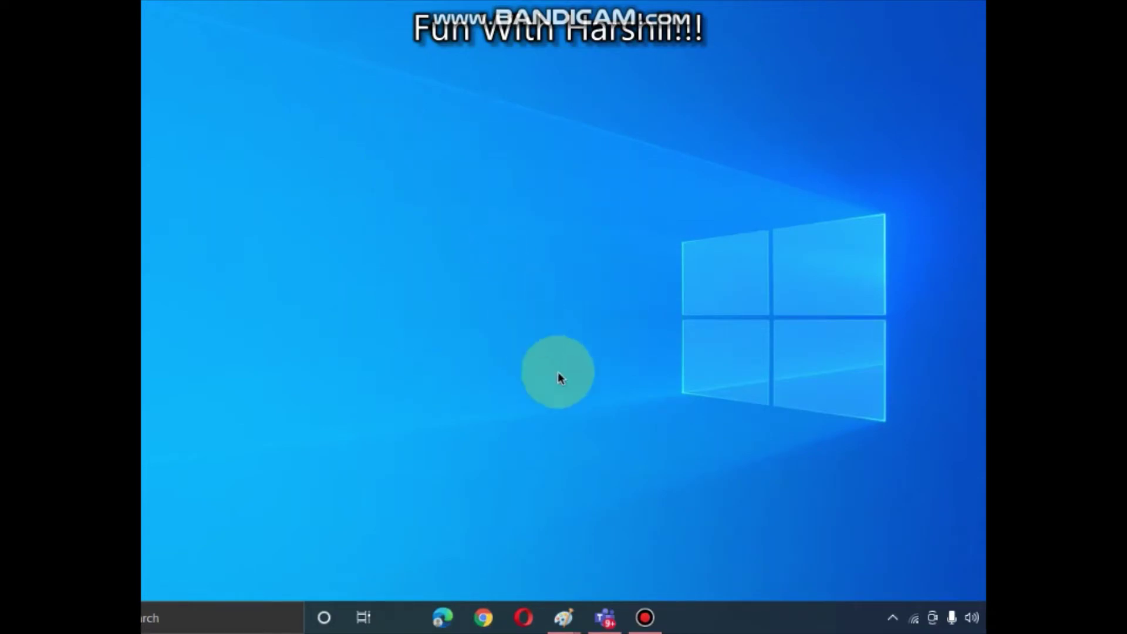
# Close Microsoft Teams from its taskbar preview and refresh the desktop twice.
pyautogui.moveTo(612, 622)
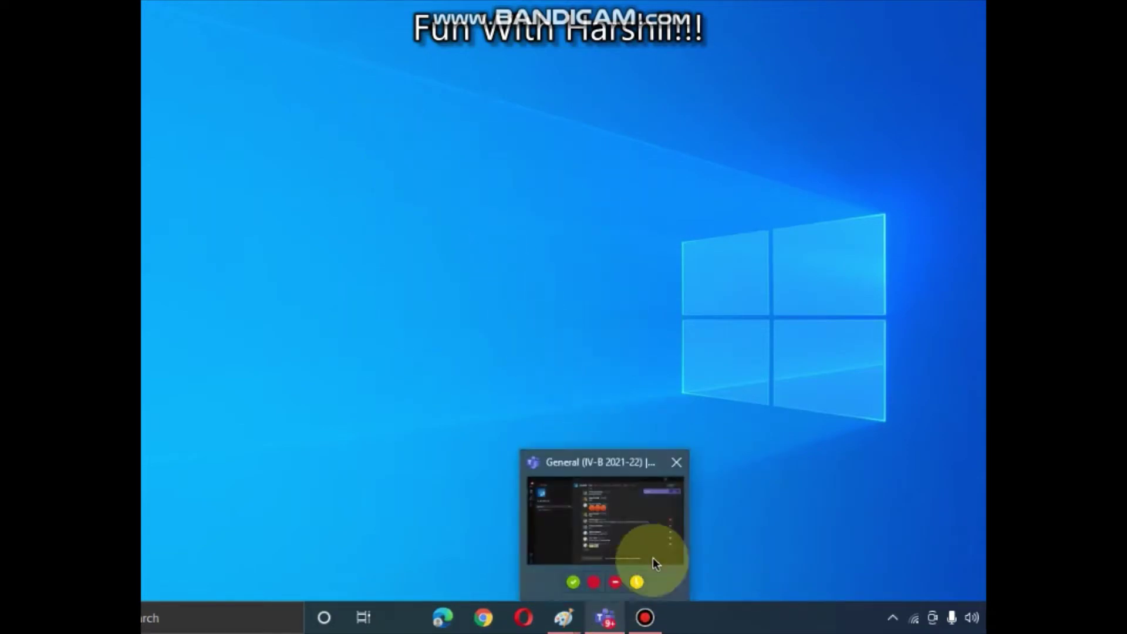
pyautogui.click(675, 463)
pyautogui.rightClick(488, 293)
pyautogui.click(536, 337)
pyautogui.rightClick(460, 305)
pyautogui.click(494, 360)
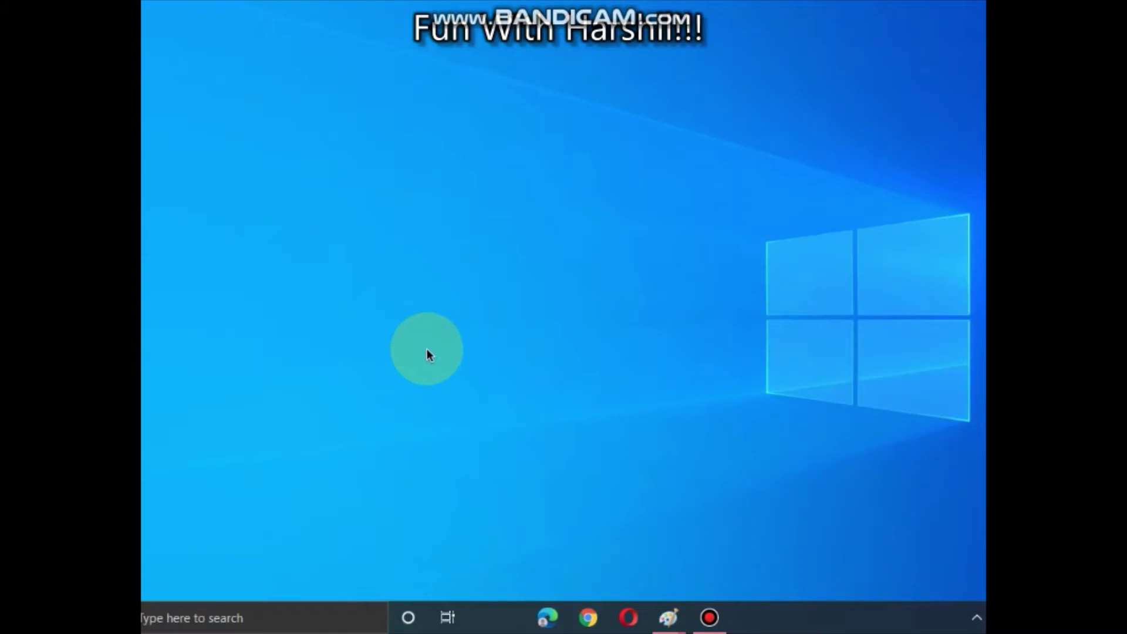
# Open File Explorer to Downloads and select the Desktop Cool zip archive.
pyautogui.press('super+e')
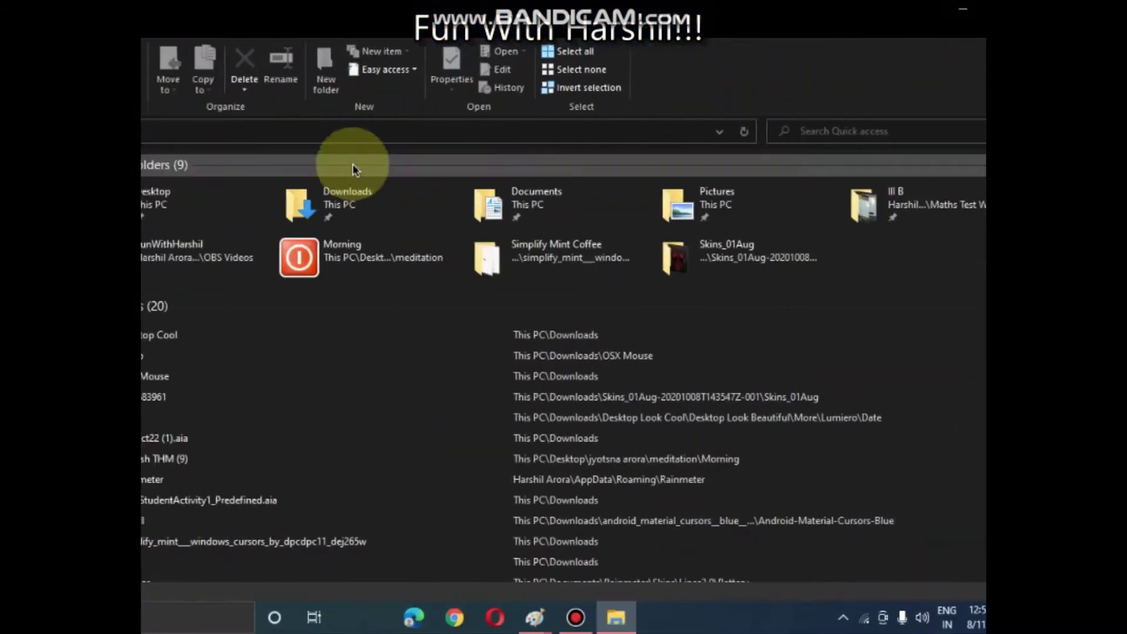
pyautogui.click(182, 234)
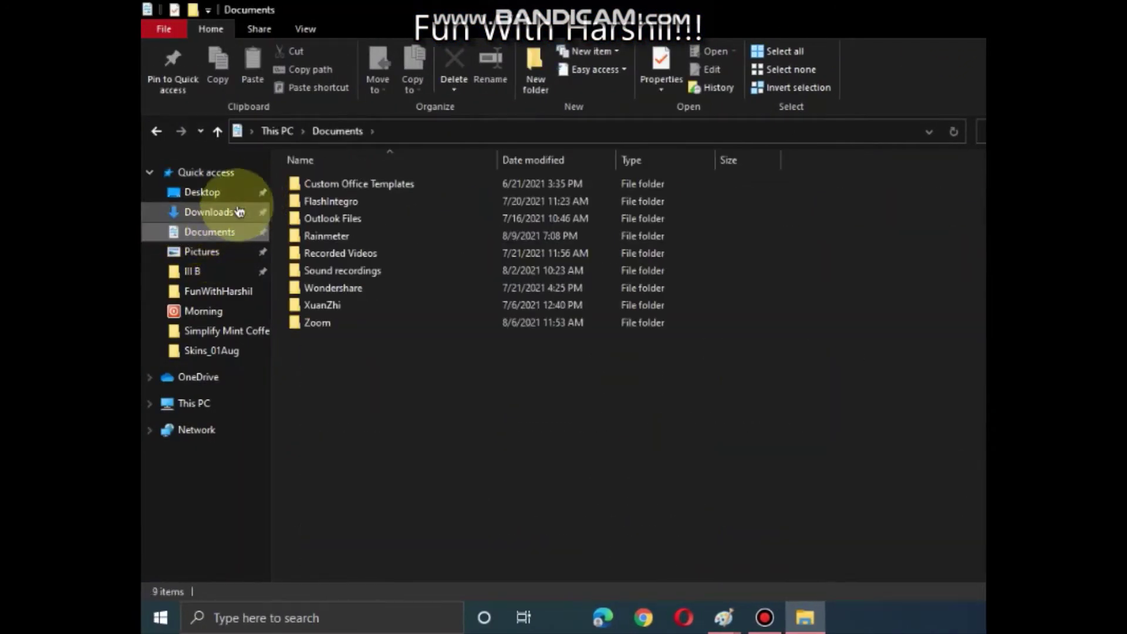
pyautogui.click(228, 212)
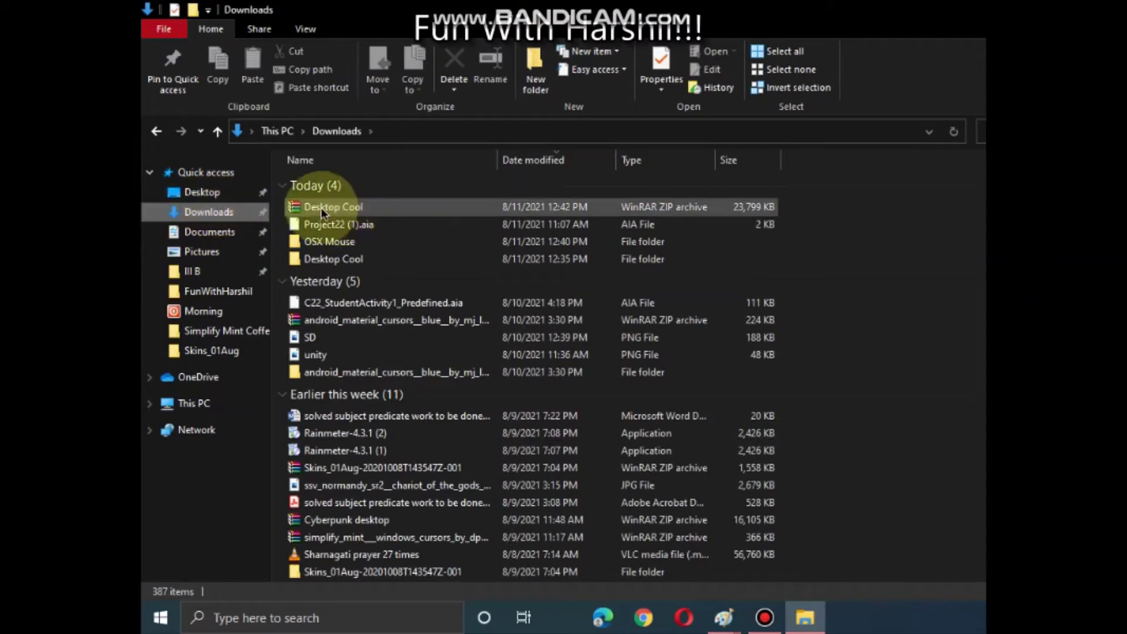
pyautogui.click(323, 210)
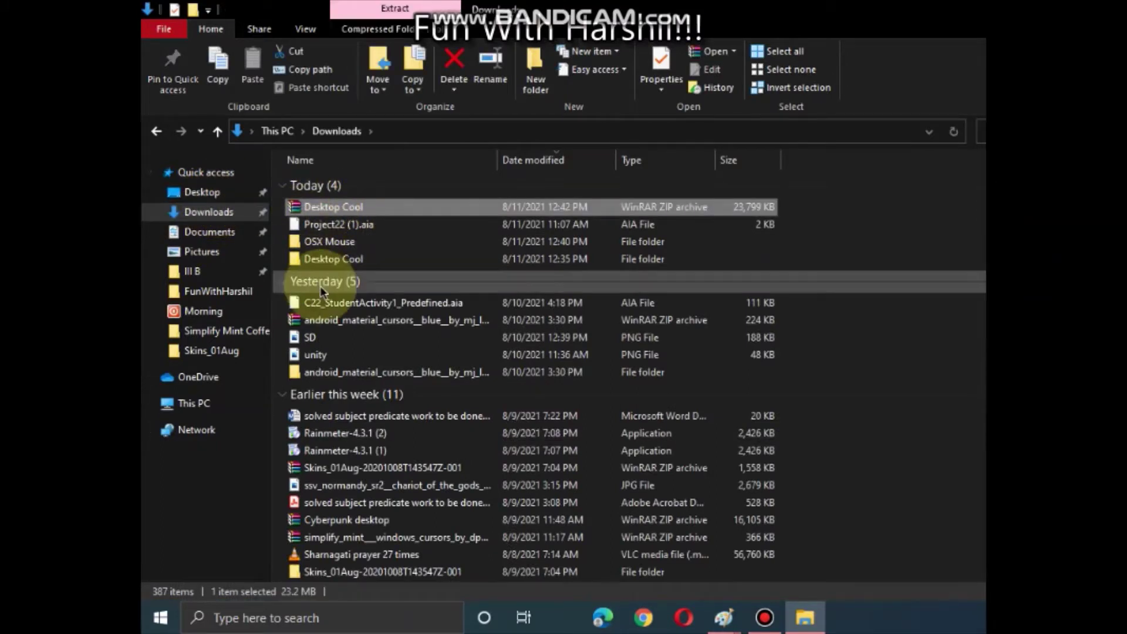
pyautogui.click(314, 264)
pyautogui.click(326, 209)
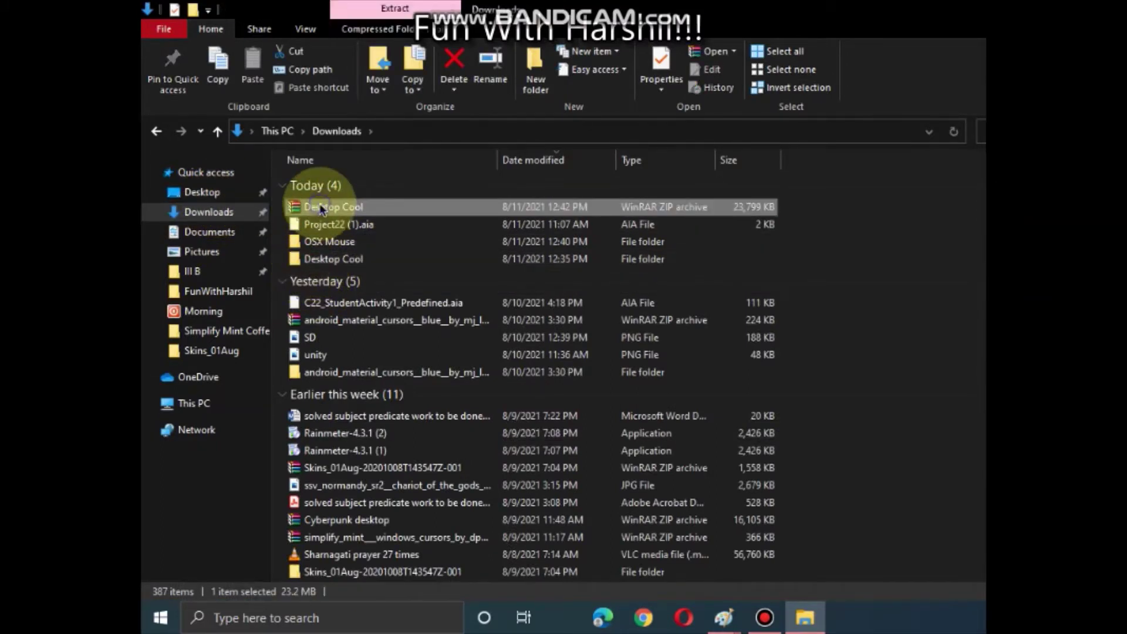
# Extract Desktop Cool with default settings and open the extracted folder, peeking into 3D Wallpapers.
pyautogui.rightClick(326, 211)
pyautogui.click(384, 273)
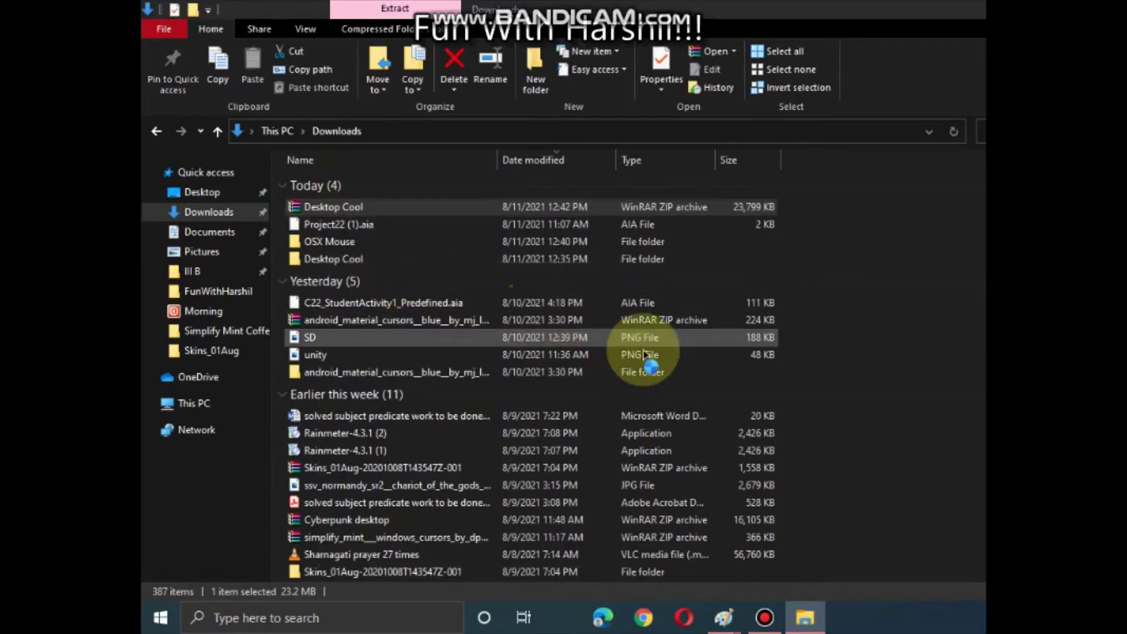
pyautogui.click(755, 478)
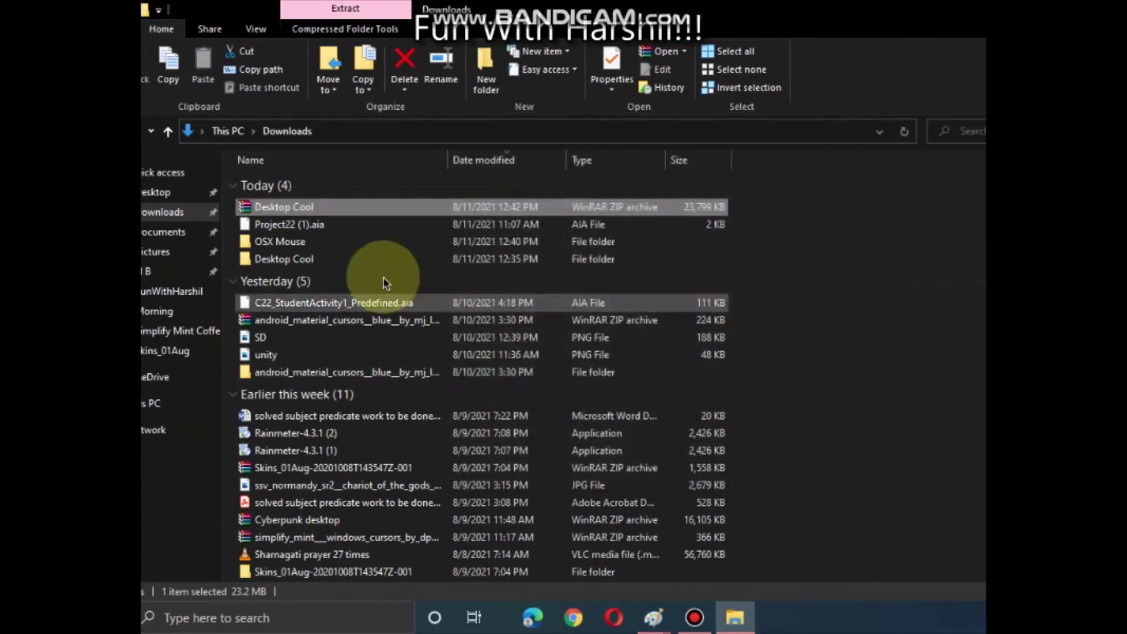
pyautogui.doubleClick(352, 257)
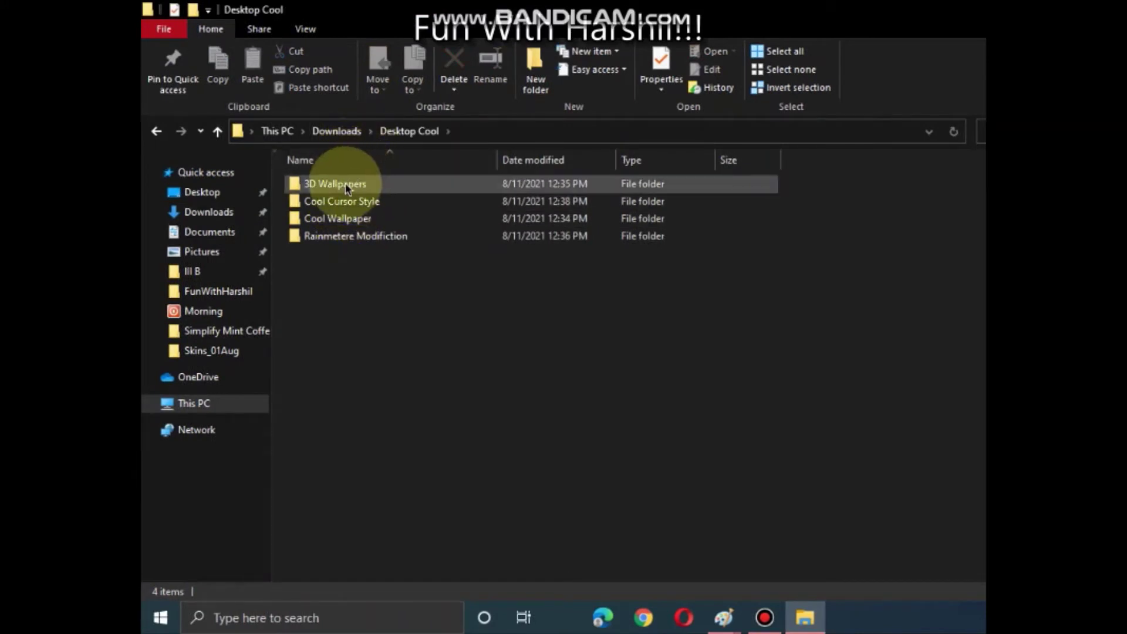
pyautogui.doubleClick(346, 183)
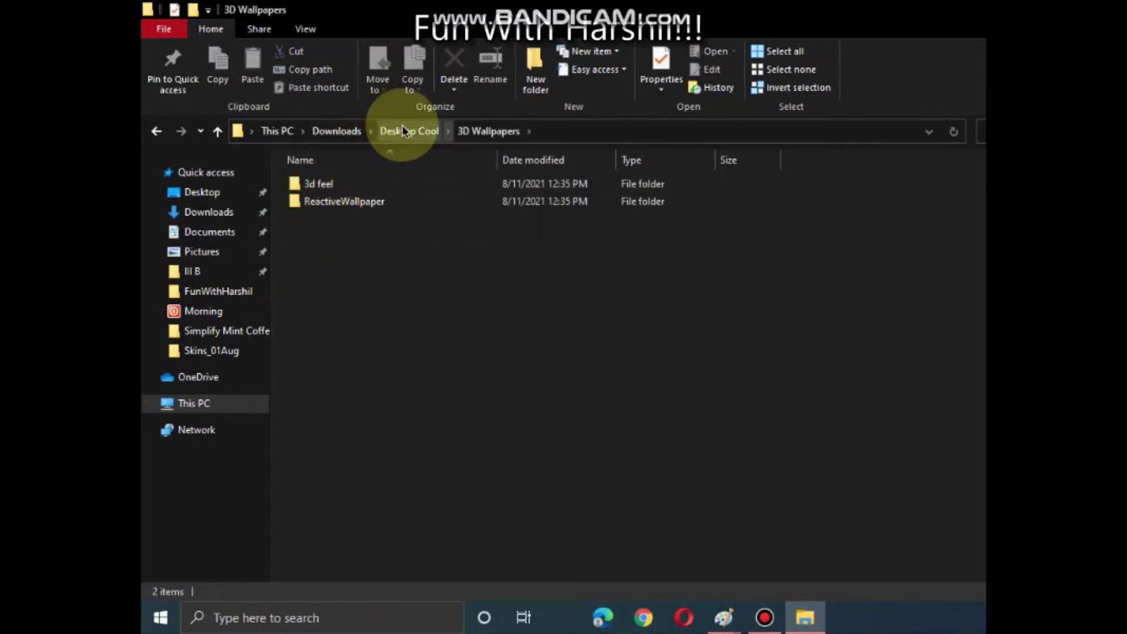
pyautogui.click(406, 130)
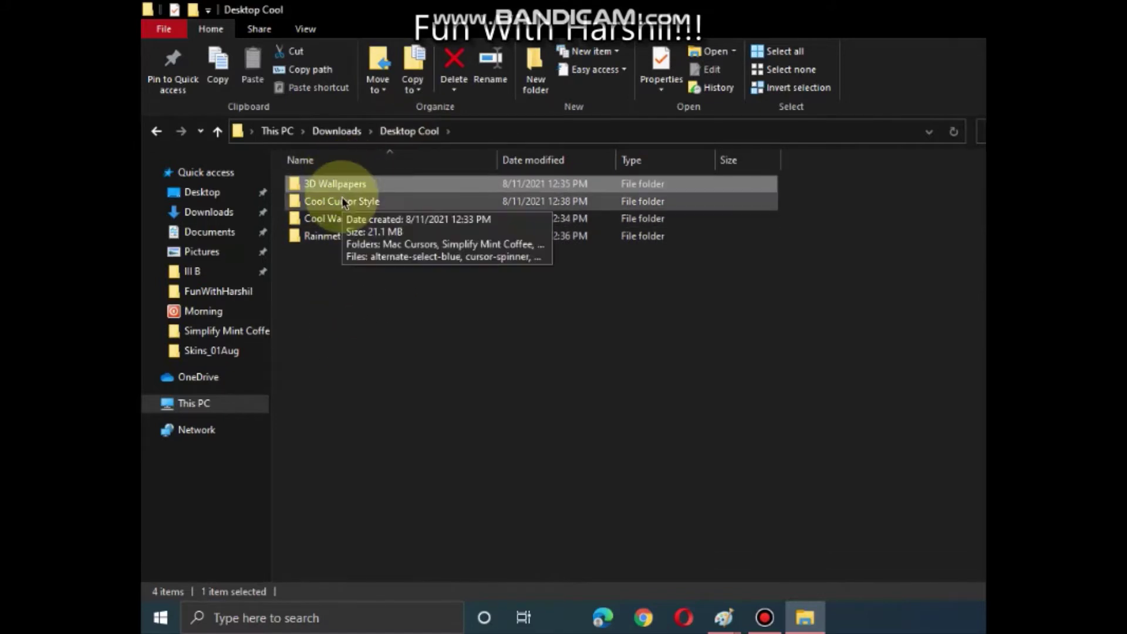
# Set the wp4583961 image from Cool Wallpaper as the desktop background and refresh the desktop.
pyautogui.doubleClick(318, 220)
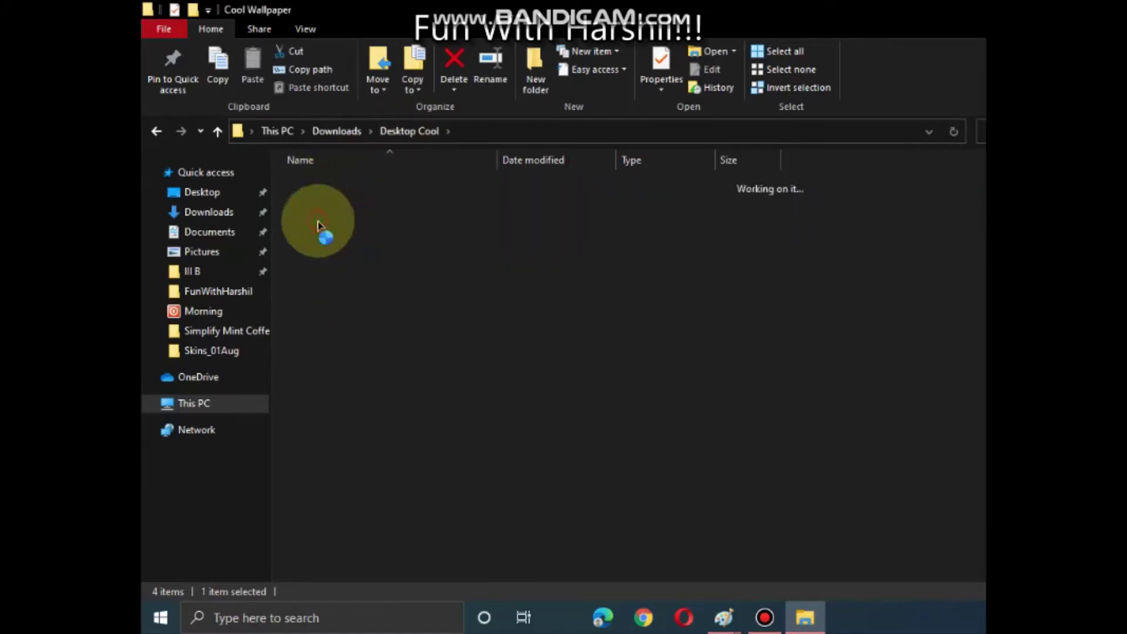
pyautogui.click(322, 200)
pyautogui.rightClick(323, 200)
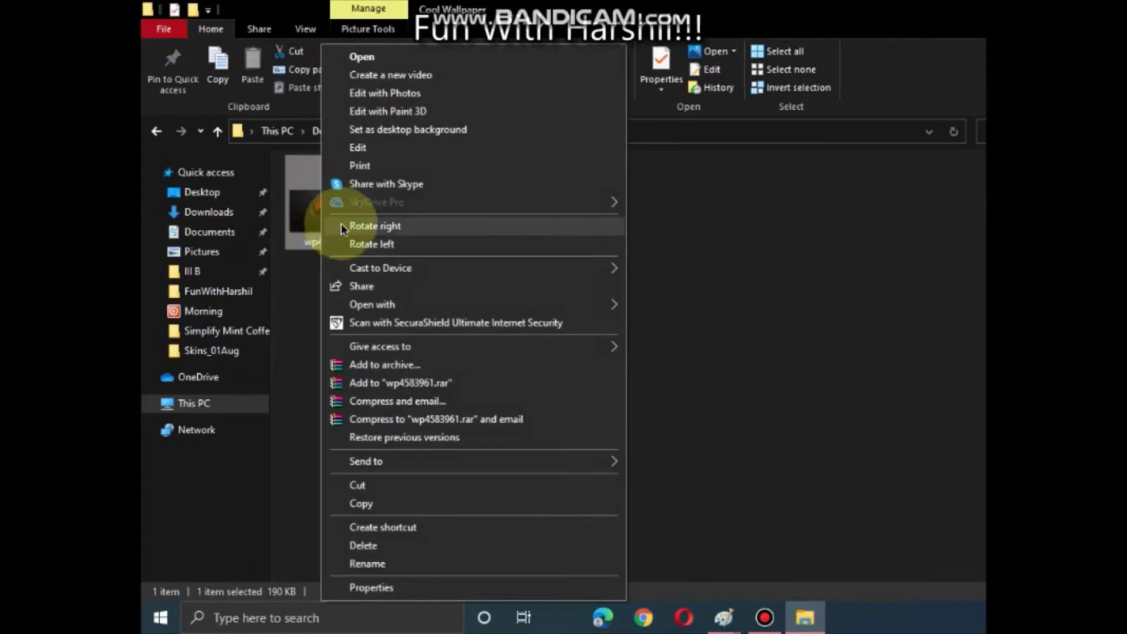
pyautogui.click(394, 129)
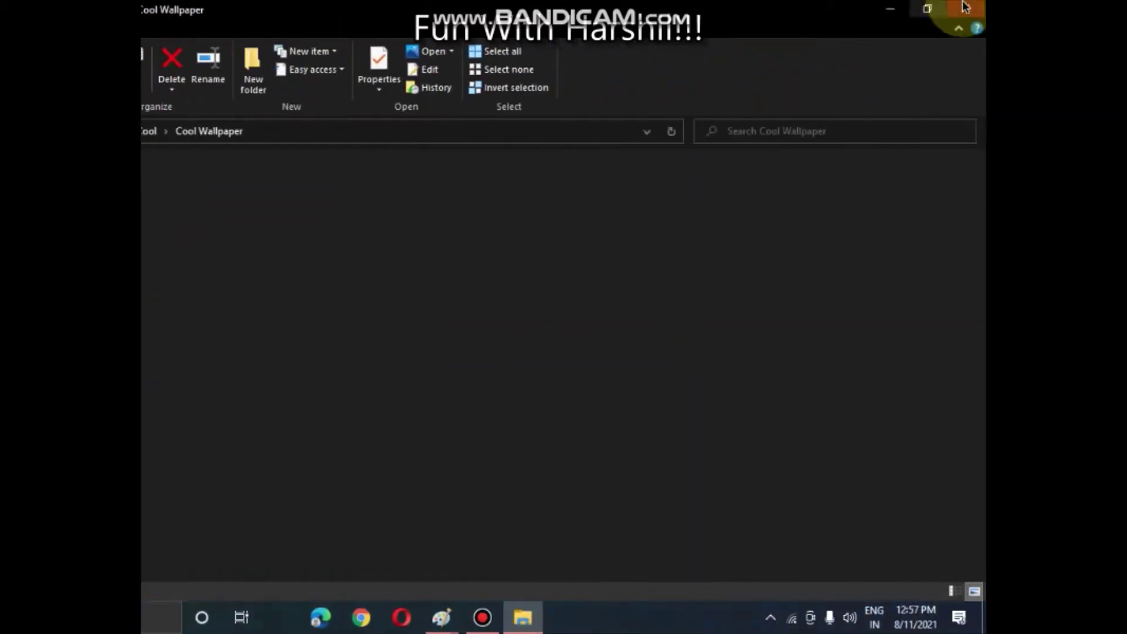
pyautogui.click(892, 7)
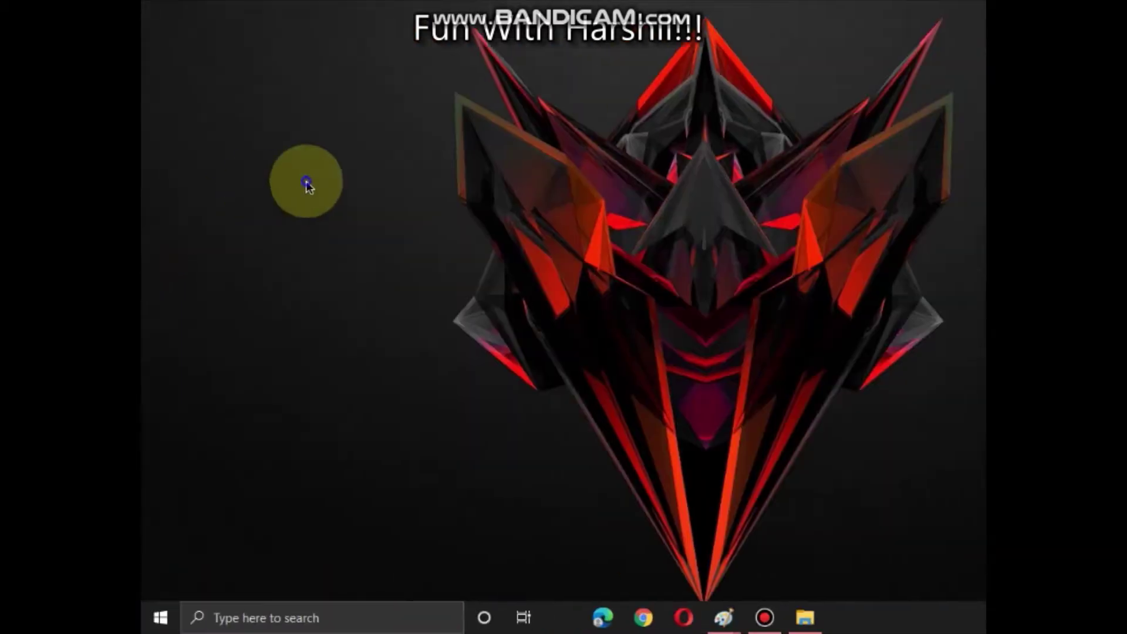
pyautogui.rightClick(306, 182)
pyautogui.click(364, 234)
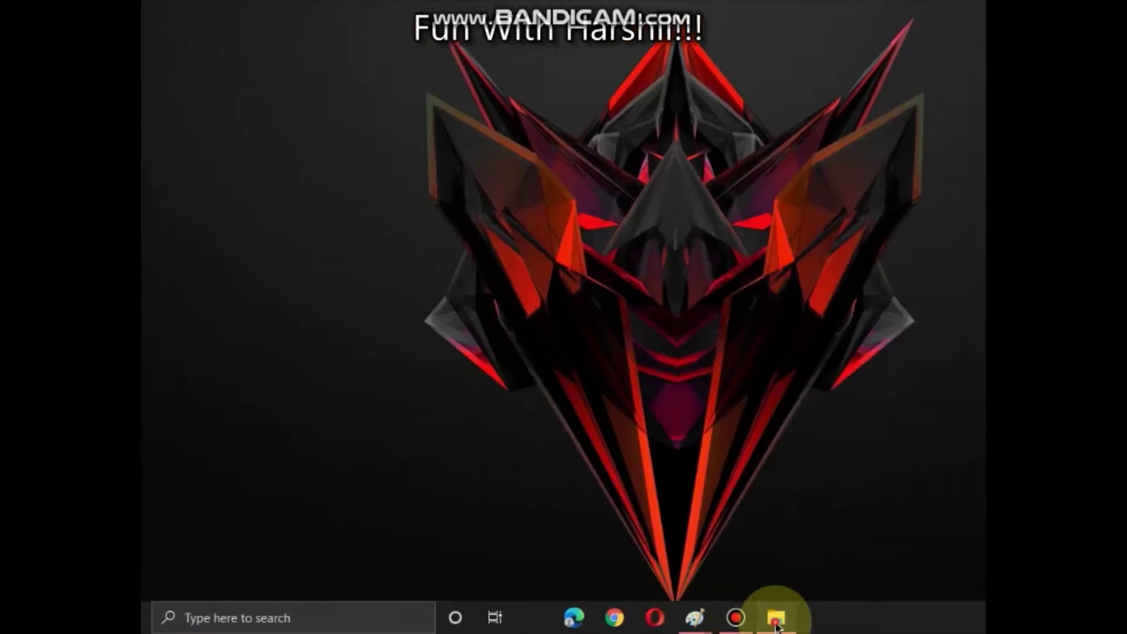
pyautogui.click(805, 618)
# Browse Rainmetere Modification and its Rainmetere Dock folder, select all five items, and refresh the list.
pyautogui.click(391, 132)
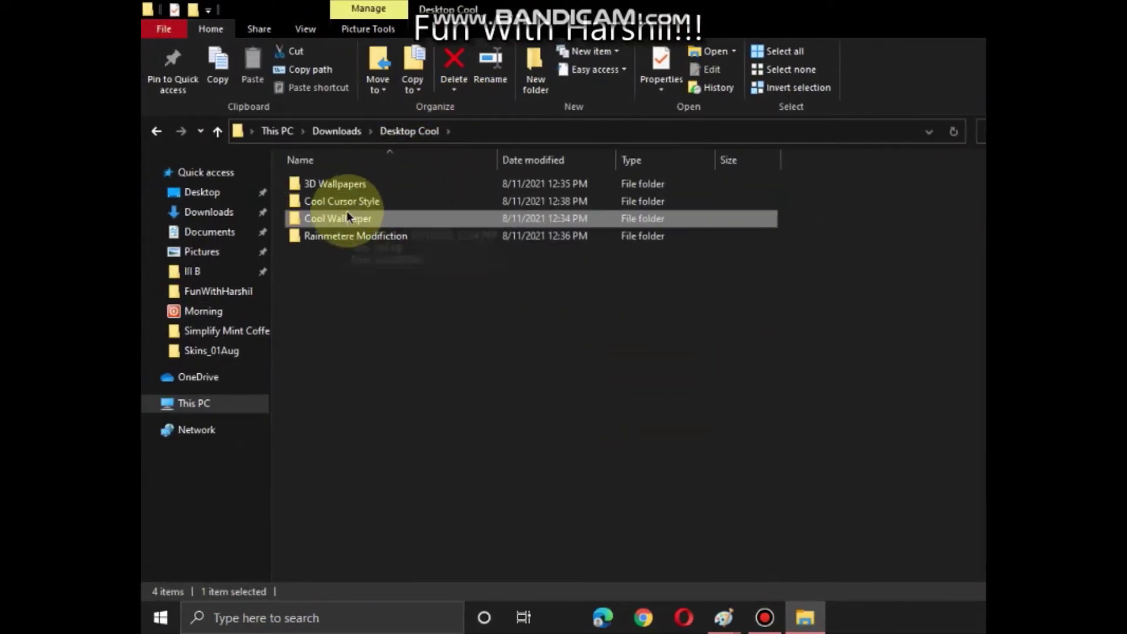
pyautogui.doubleClick(352, 236)
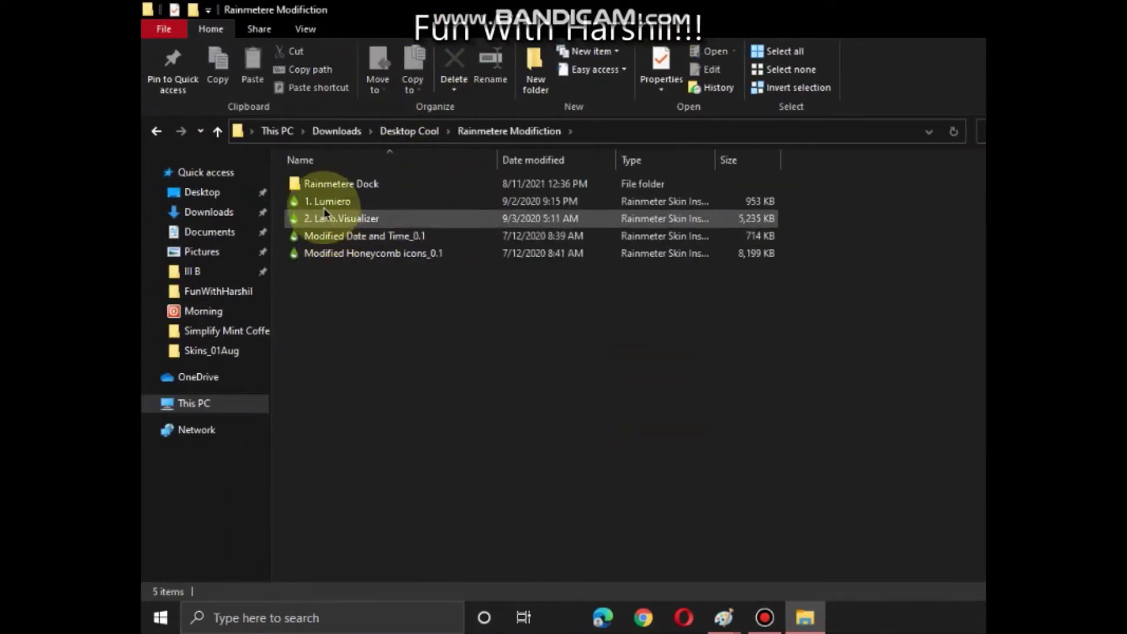
pyautogui.doubleClick(323, 184)
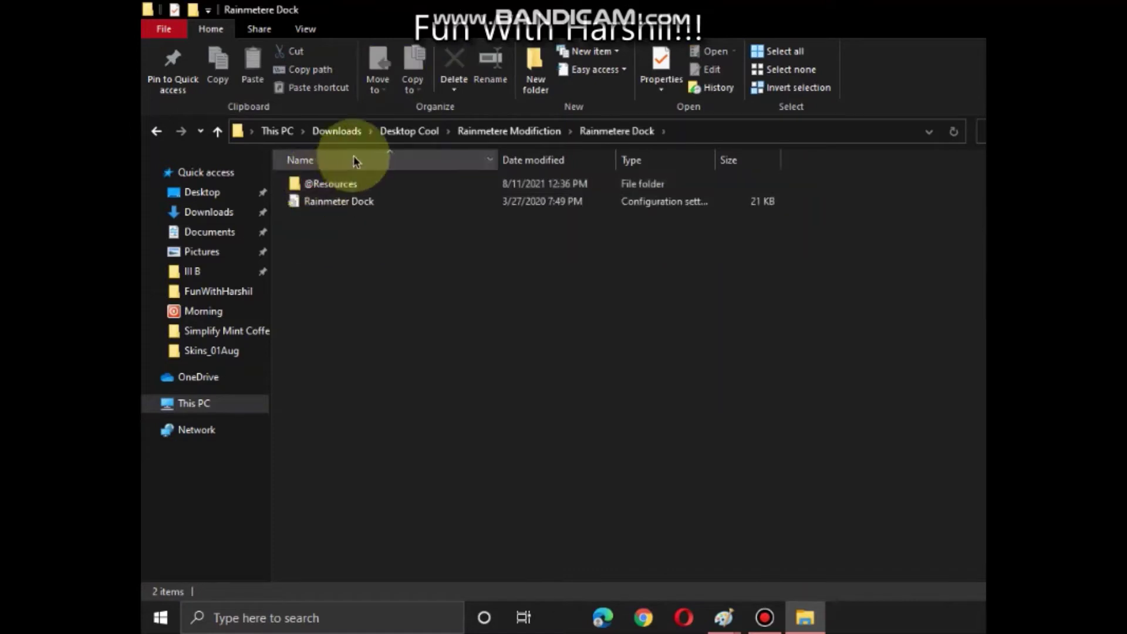
pyautogui.click(502, 132)
pyautogui.moveTo(317, 325); pyautogui.dragTo(344, 167)
pyautogui.rightClick(561, 465)
pyautogui.click(684, 293)
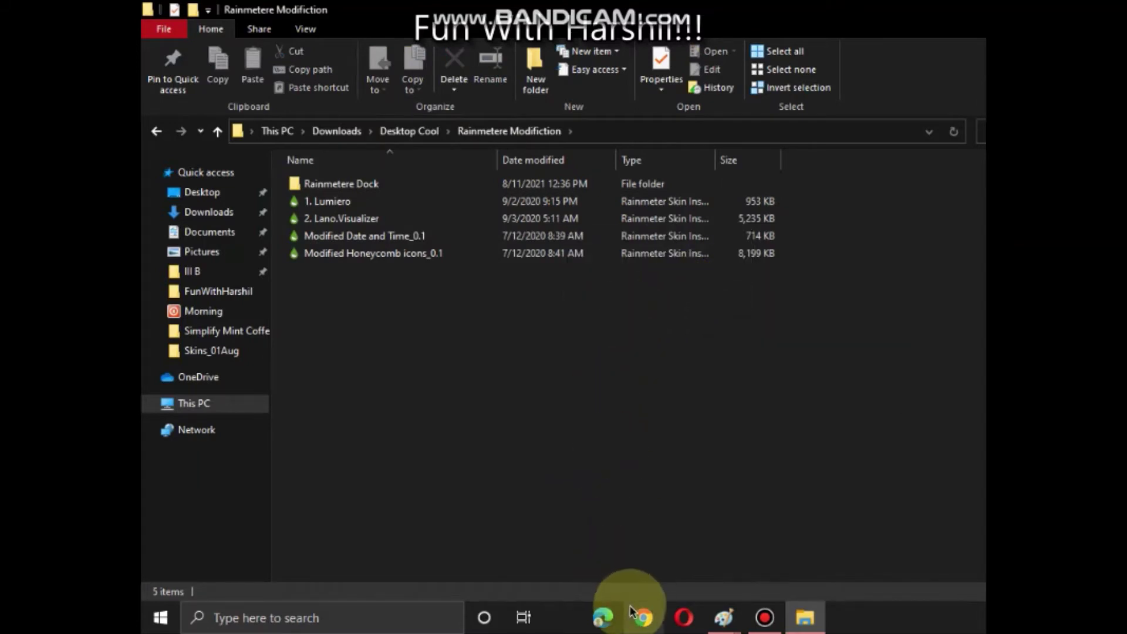
# Launch Chrome and search Google for 'rainmeter download' via the address-bar suggestion.
pyautogui.click(636, 624)
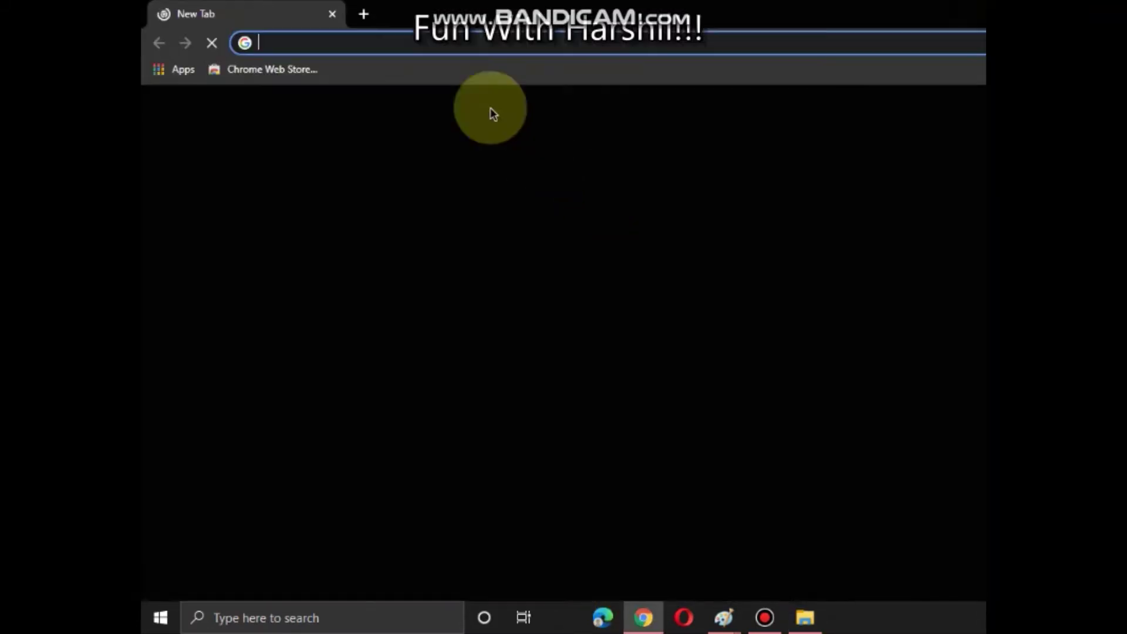
pyautogui.write('rin')
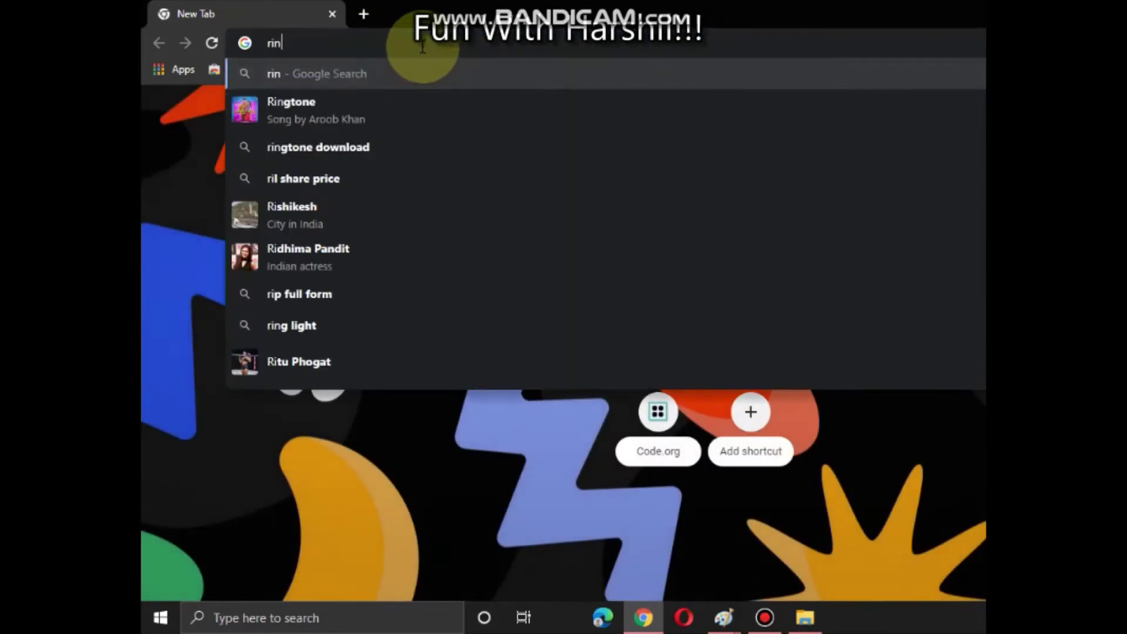
pyautogui.write('metere')
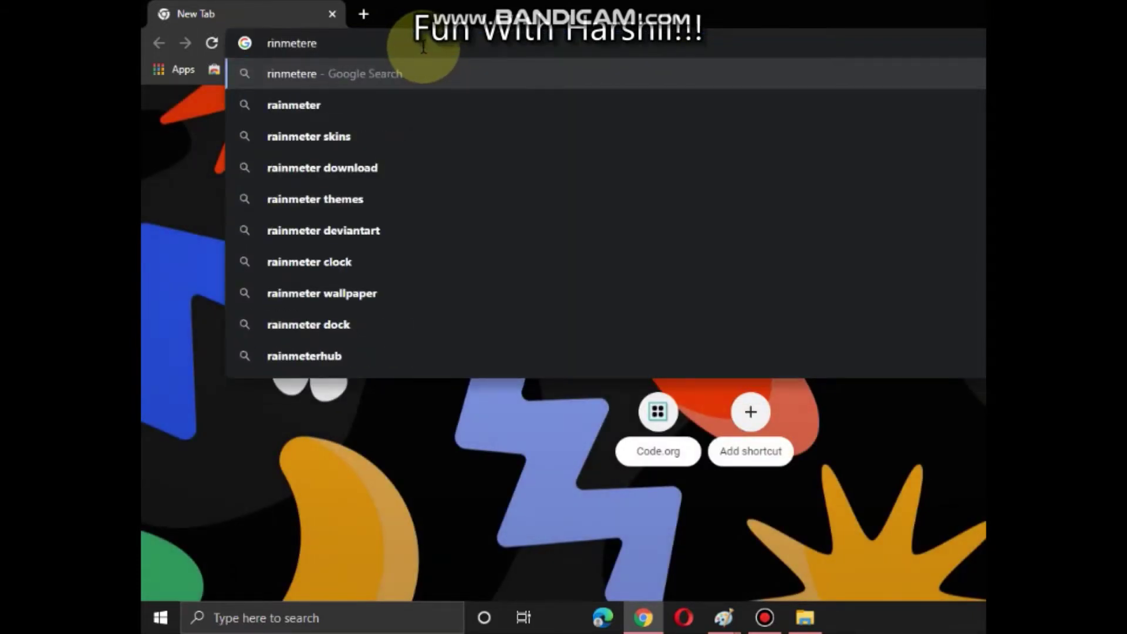
pyautogui.click(327, 167)
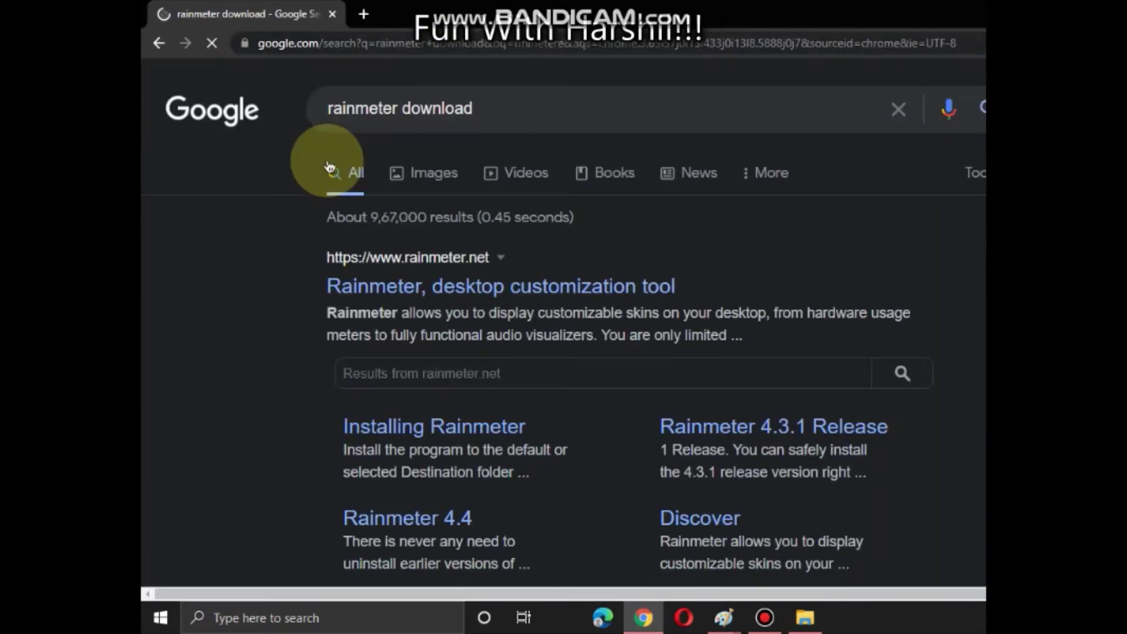
# Go to rainmeter.net and download the 4.3.1 Final Release installer.
pyautogui.click(399, 286)
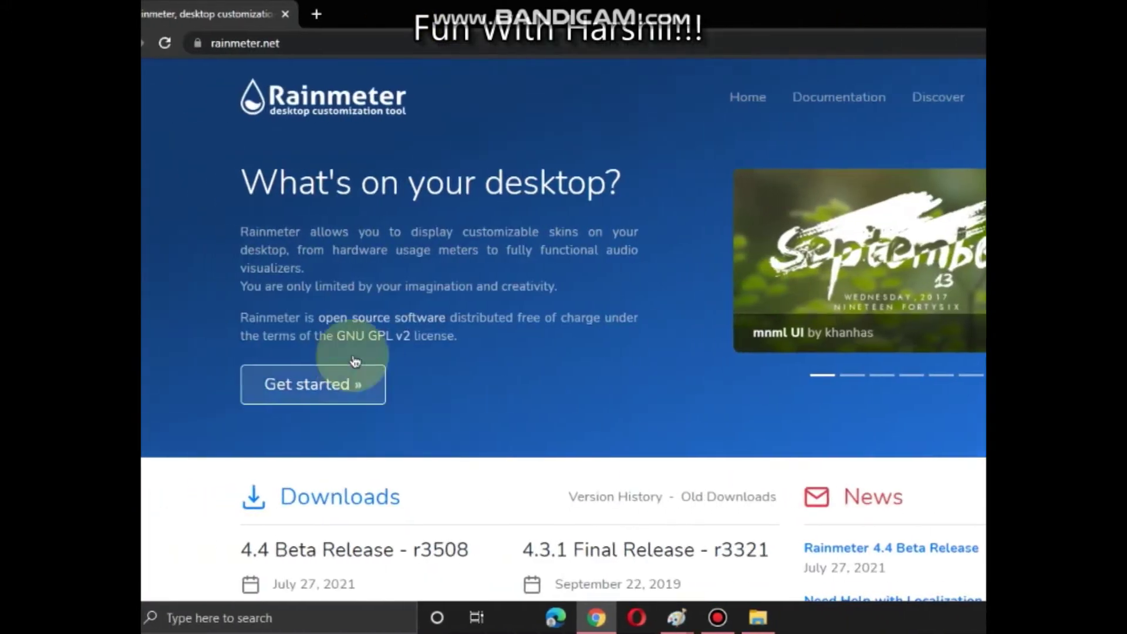
pyautogui.scroll(-5, 352, 135)
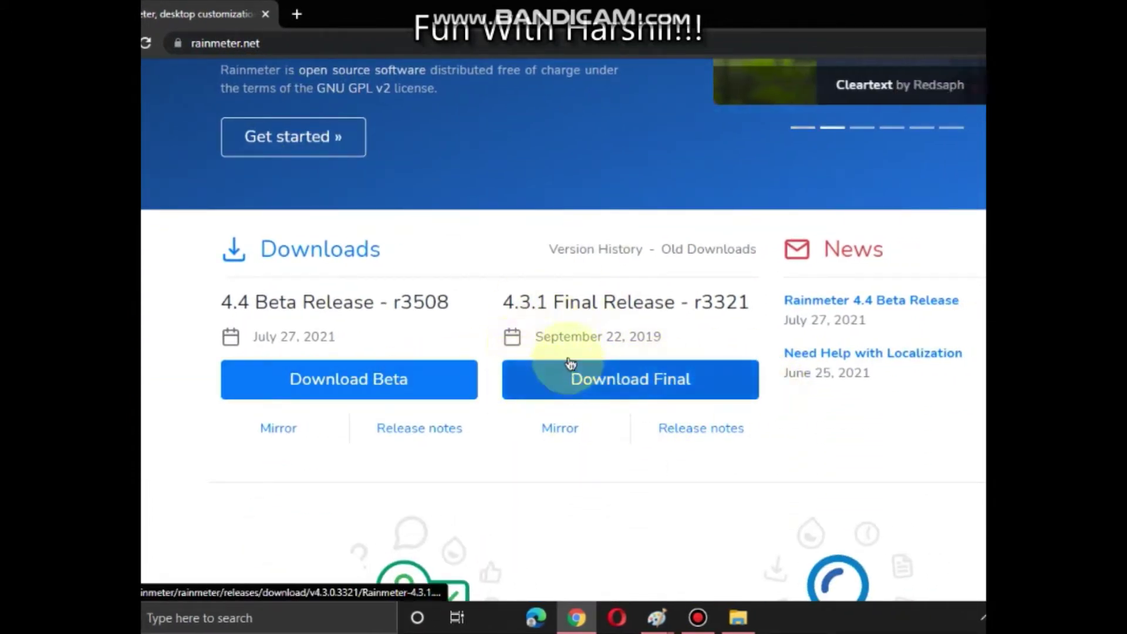
pyautogui.click(574, 378)
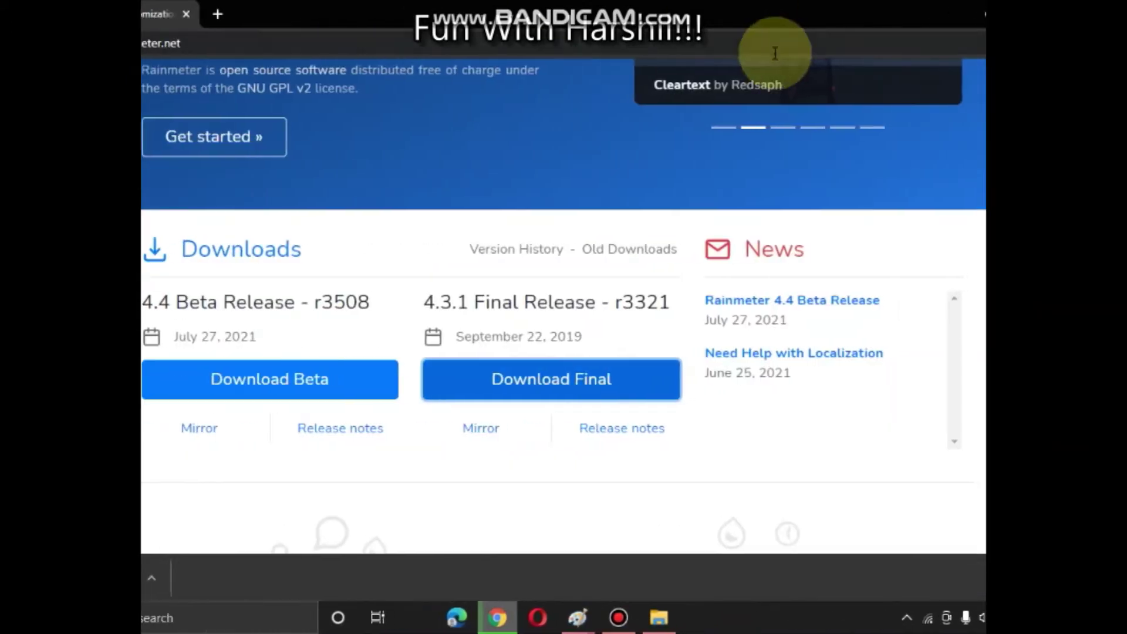
pyautogui.click(303, 579)
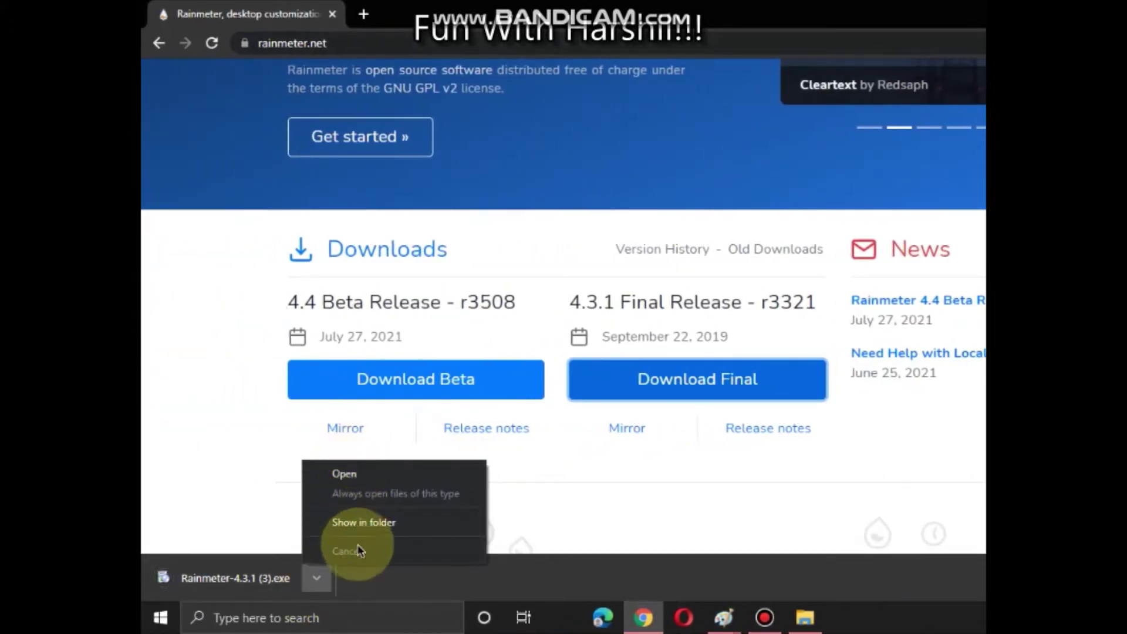
pyautogui.click(364, 522)
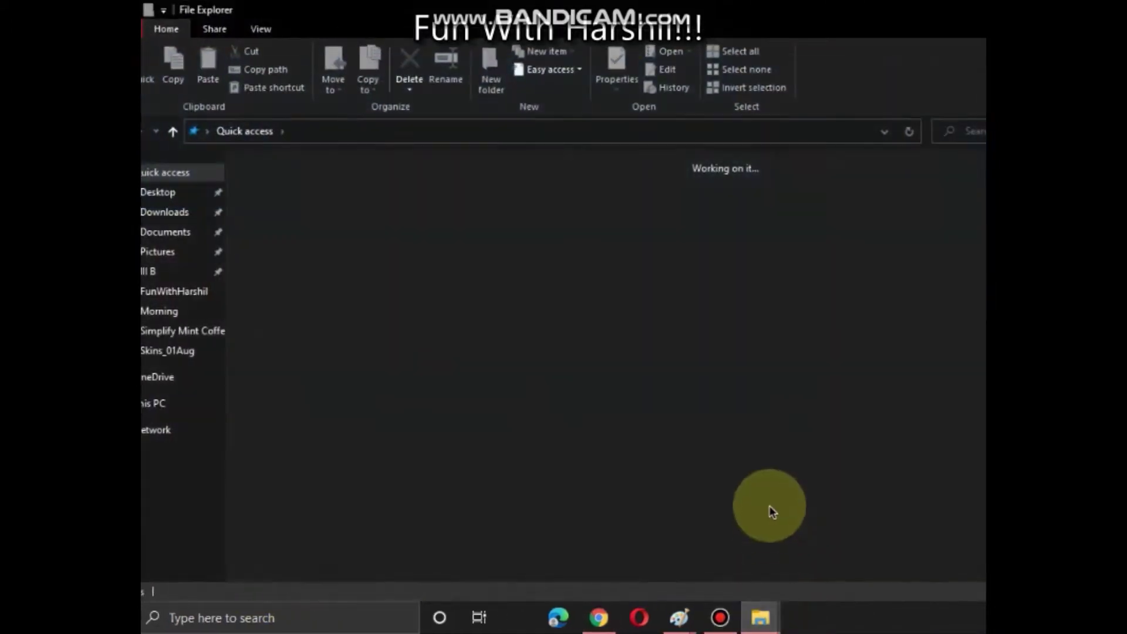
# Delete the Rainmeter-4.3.1 (3) installer from Downloads to the Recycle Bin.
pyautogui.click(164, 212)
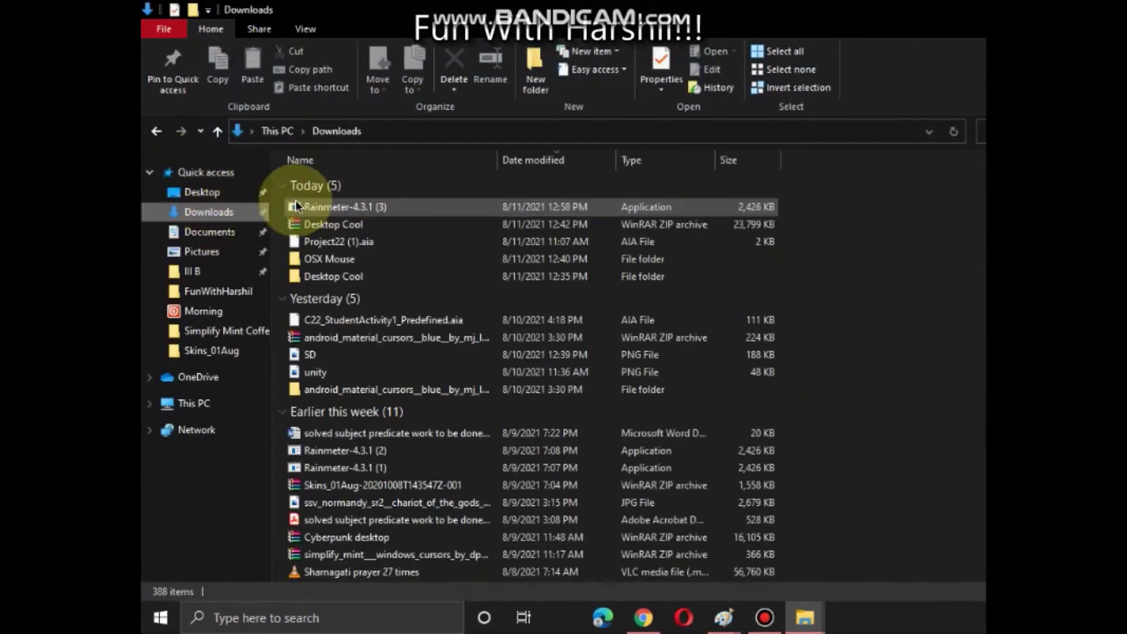
pyautogui.click(357, 206)
pyautogui.press('Delete')
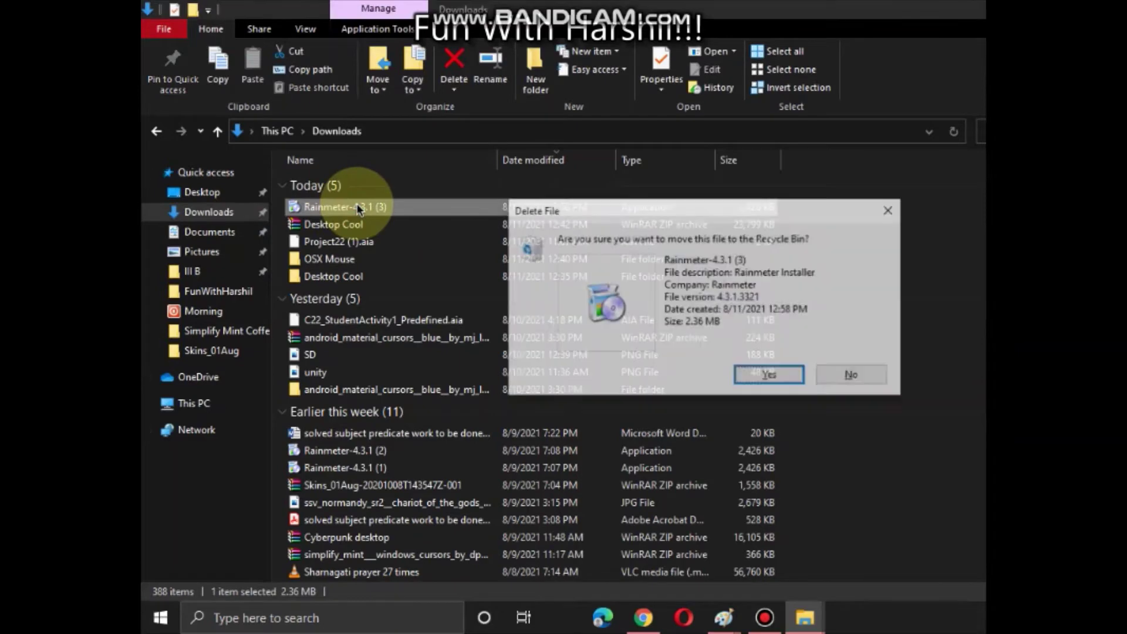
pyautogui.click(771, 375)
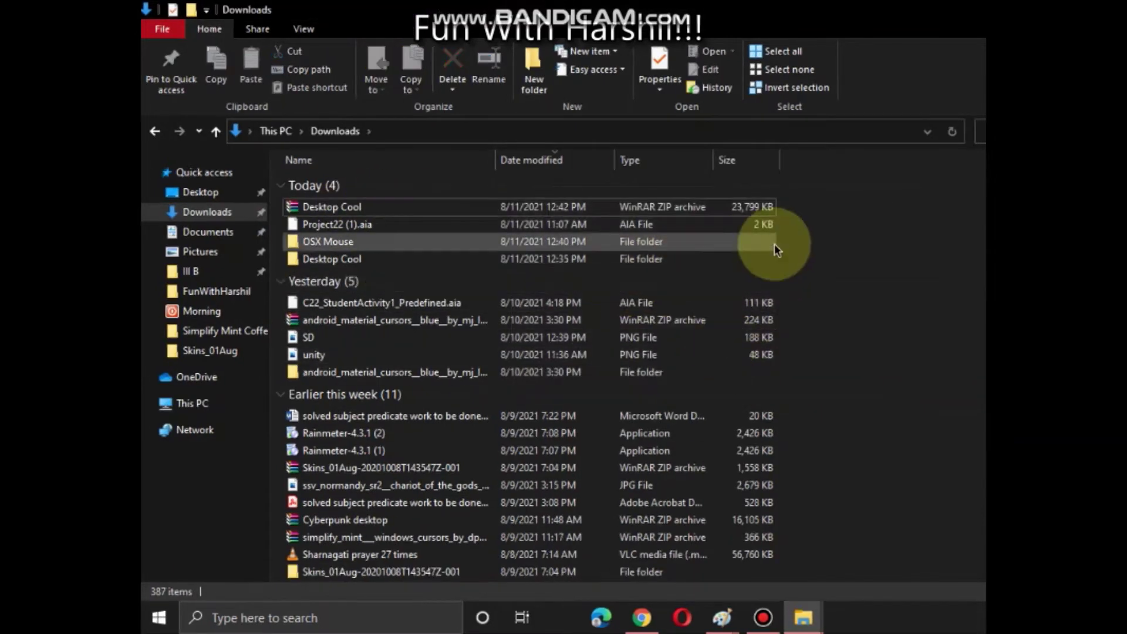
# Refresh the Downloads listing three times and scroll through it.
pyautogui.rightClick(775, 247)
pyautogui.click(776, 319)
pyautogui.rightClick(701, 252)
pyautogui.click(741, 320)
pyautogui.rightClick(669, 221)
pyautogui.click(711, 287)
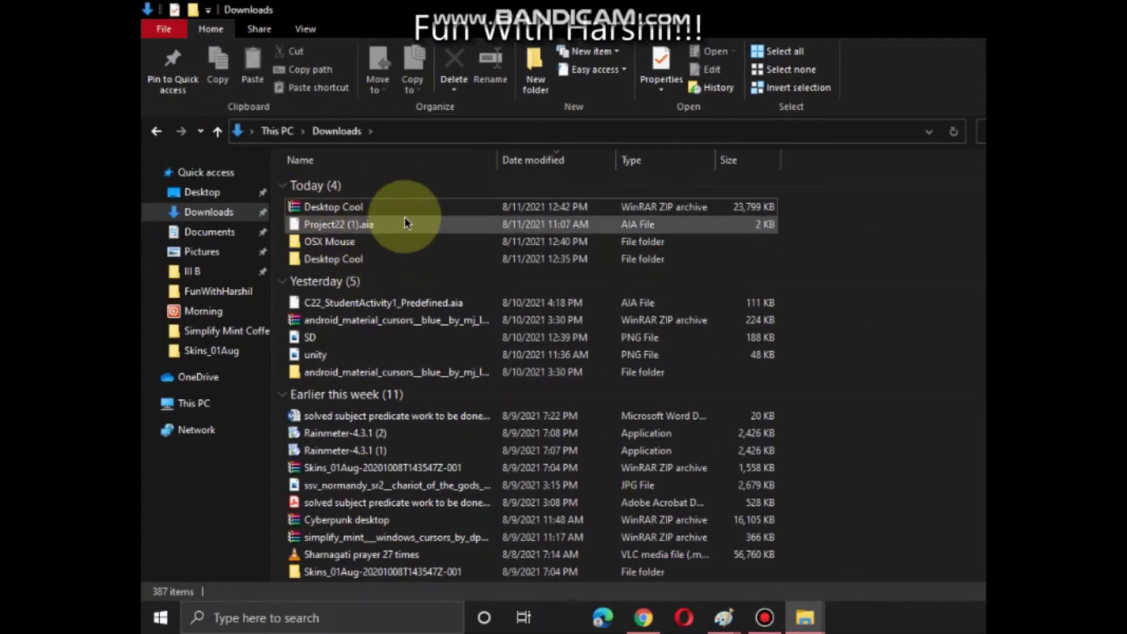
pyautogui.scroll(-6, 388, 303)
pyautogui.scroll(1, 412, 332)
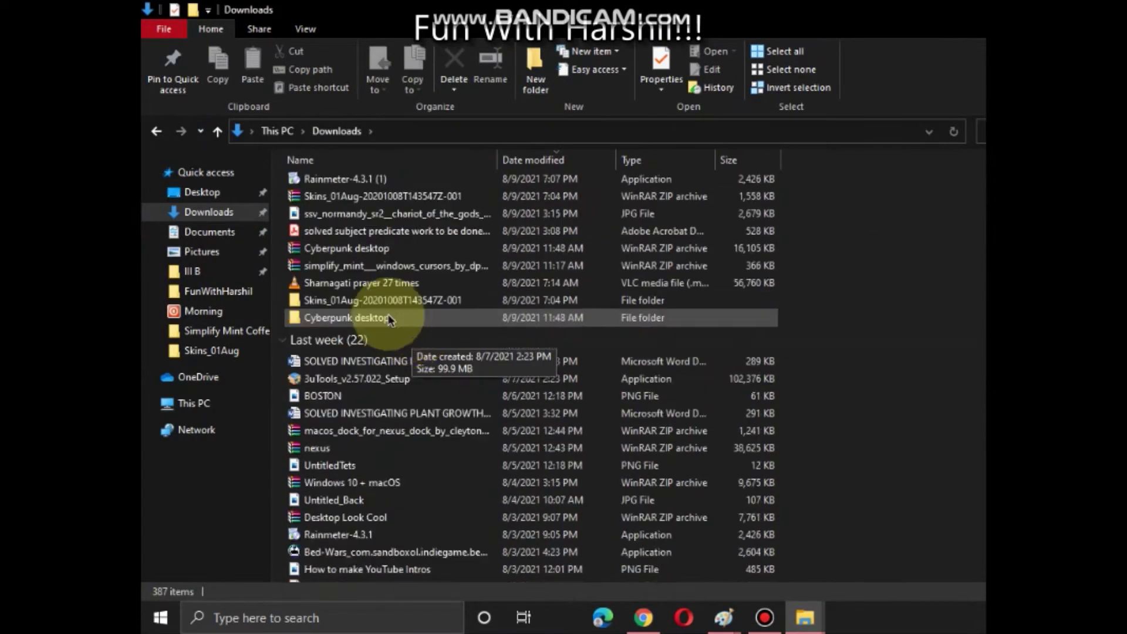
pyautogui.scroll(4, 411, 329)
pyautogui.scroll(1, 379, 289)
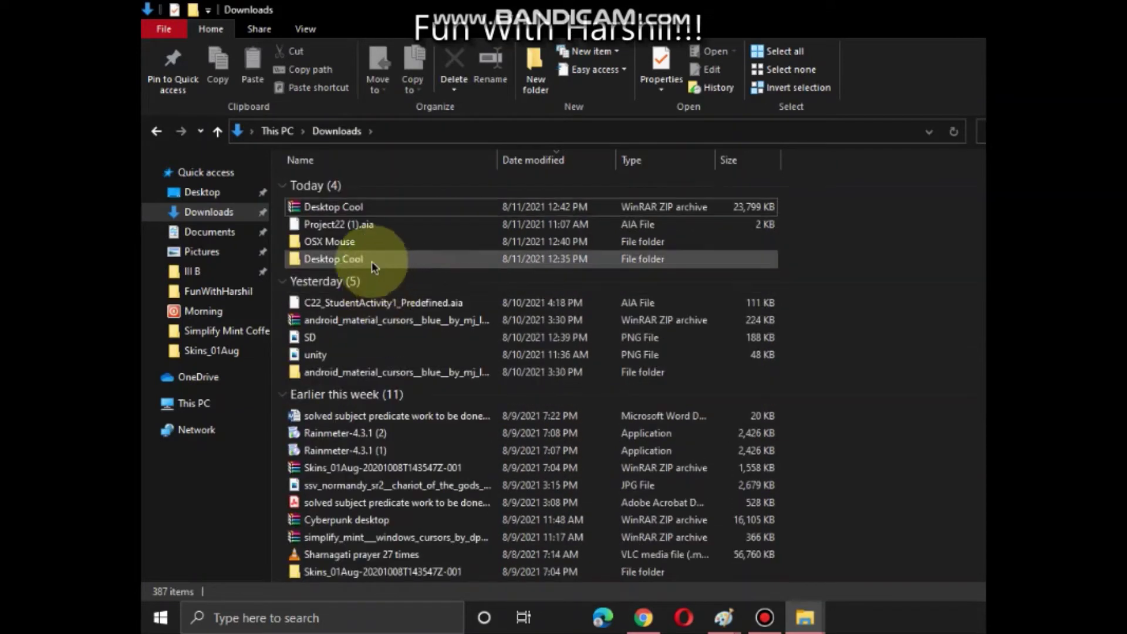
# Browse Desktop Cool > Rainmetere Modification > Rainmetere Dock and open and close the Rainmeter Dock settings file.
pyautogui.doubleClick(324, 259)
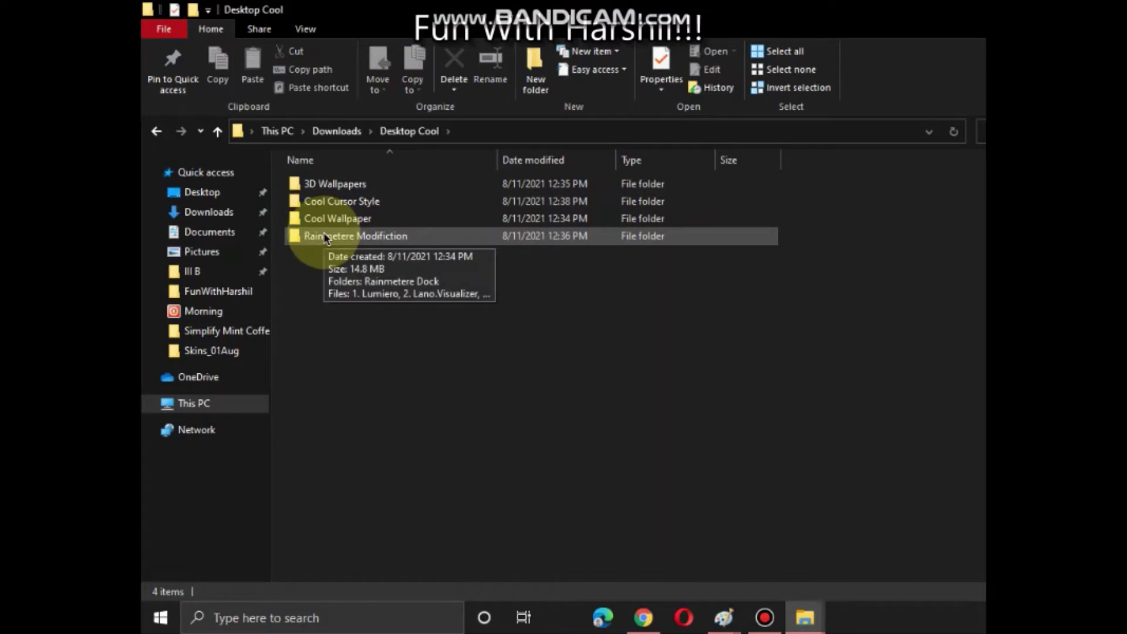
pyautogui.doubleClick(330, 238)
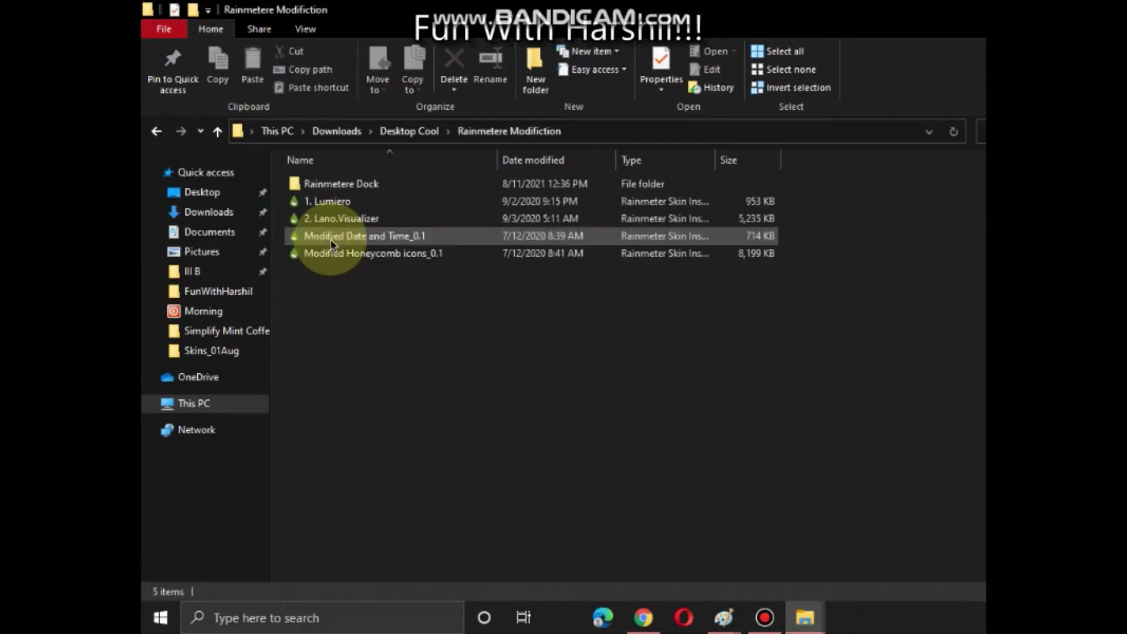
pyautogui.doubleClick(324, 185)
pyautogui.doubleClick(324, 185)
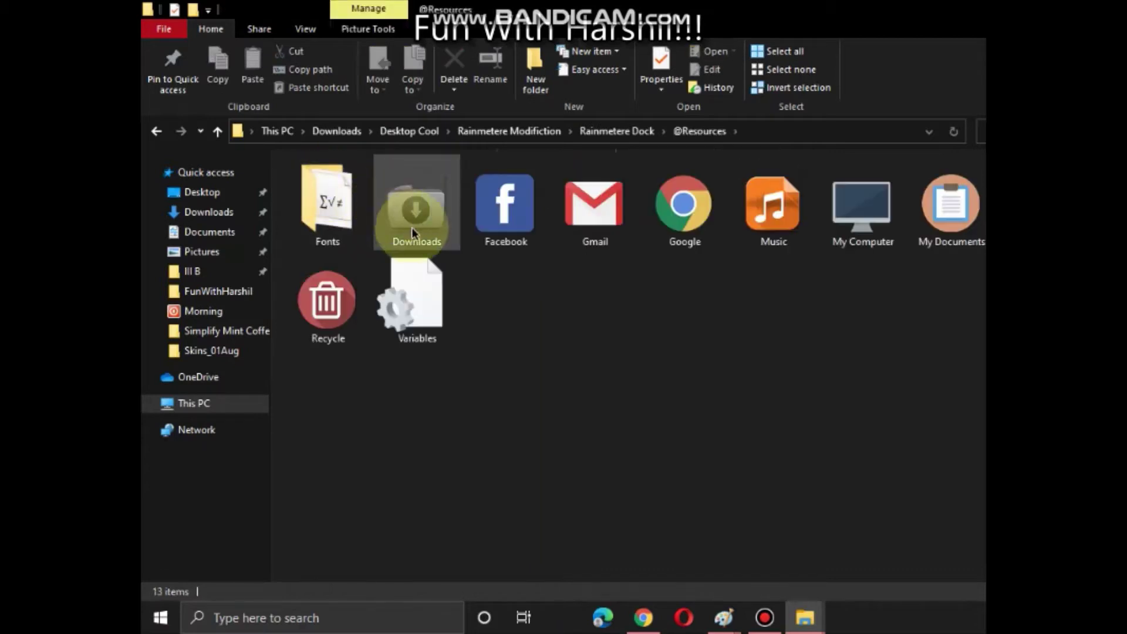
pyautogui.click(587, 131)
pyautogui.click(526, 132)
pyautogui.doubleClick(361, 184)
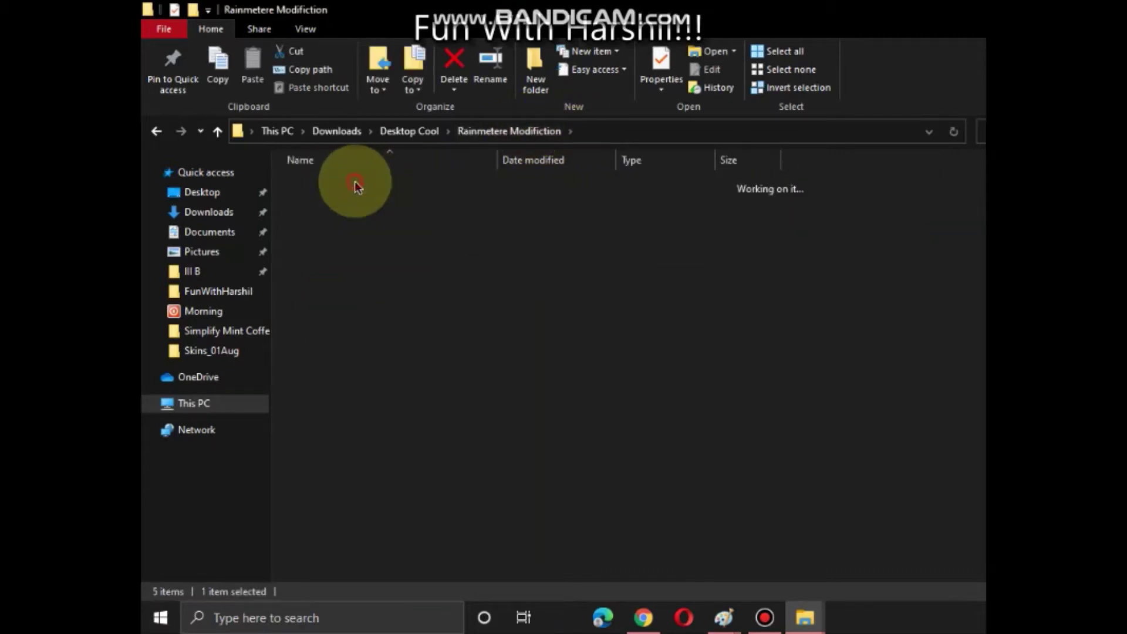
pyautogui.doubleClick(377, 203)
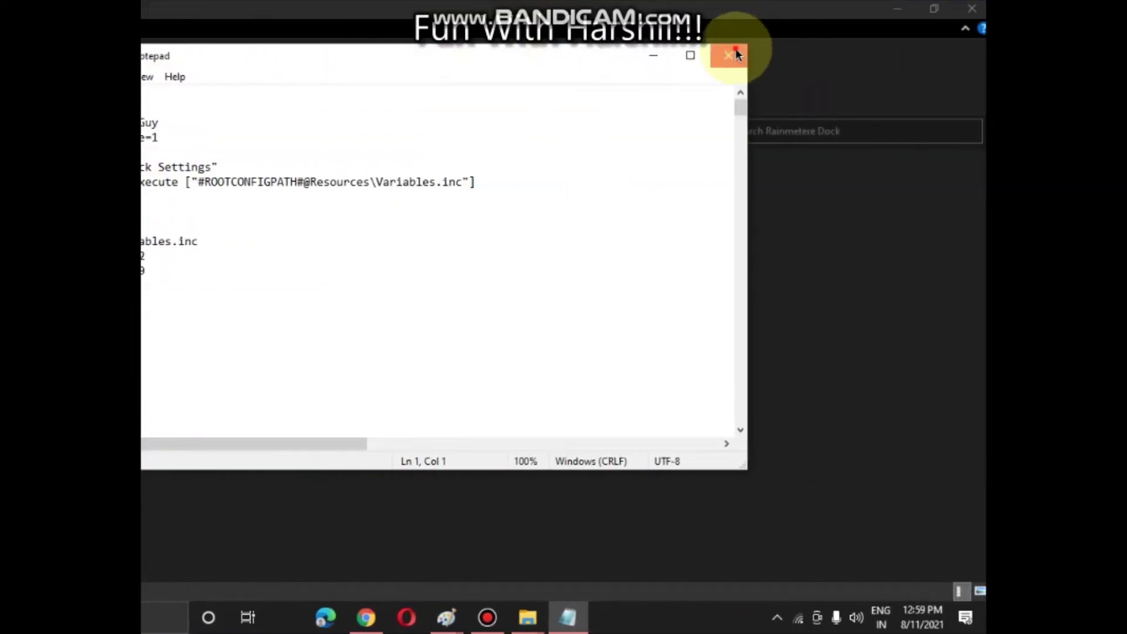
pyautogui.click(736, 56)
pyautogui.doubleClick(352, 183)
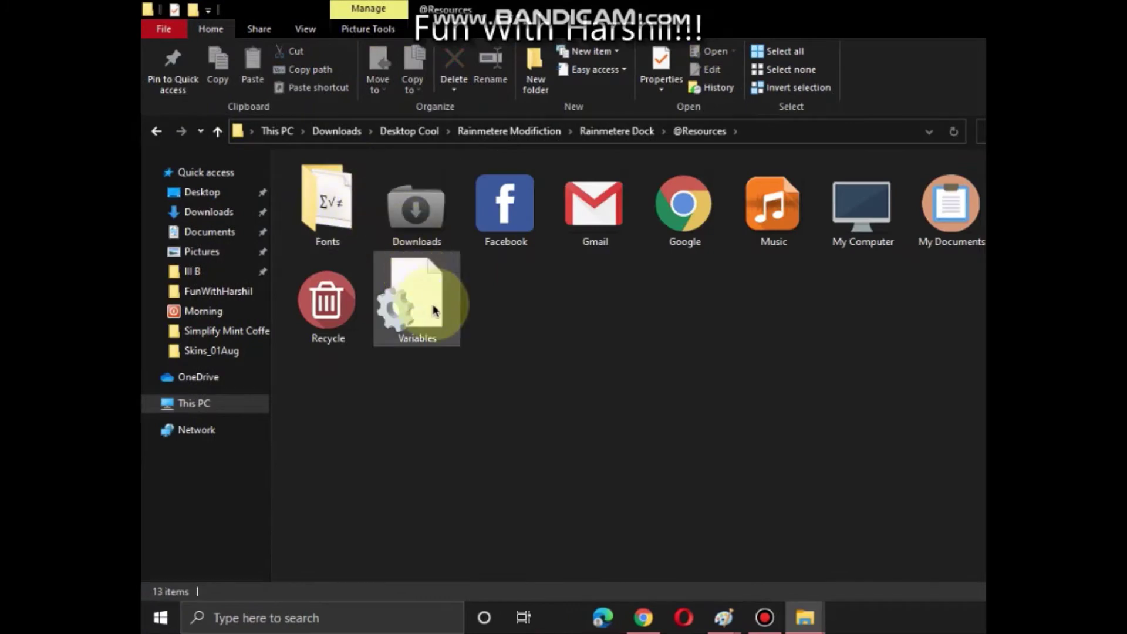
pyautogui.moveTo(1051, 453); pyautogui.dragTo(156, 139)
pyautogui.rightClick(548, 278)
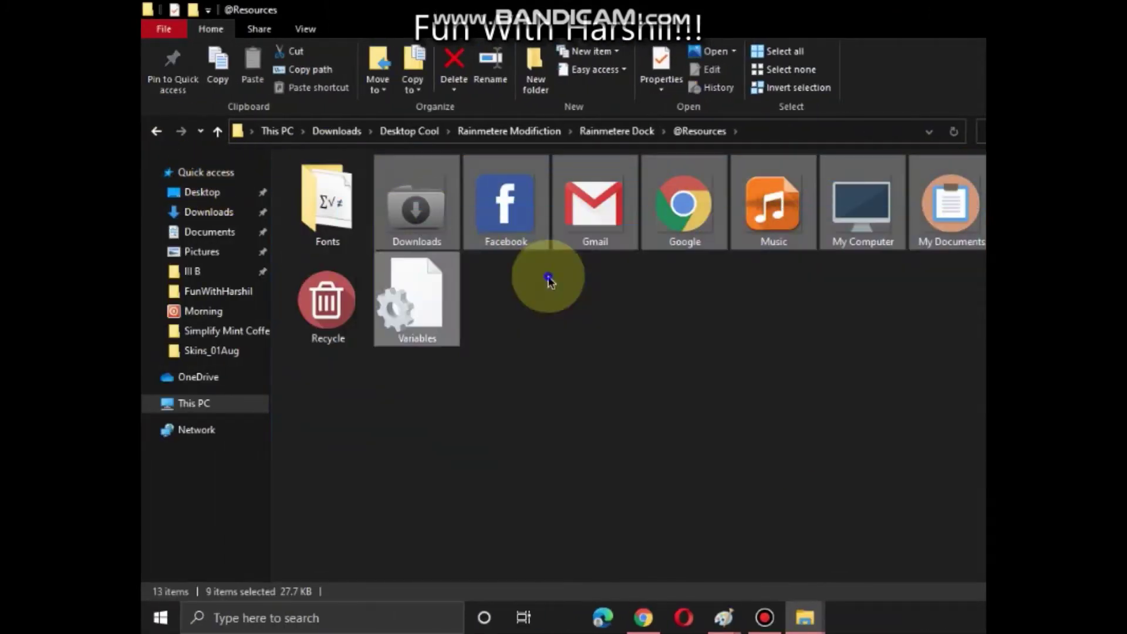
pyautogui.click(533, 302)
pyautogui.rightClick(543, 296)
pyautogui.click(584, 356)
# Climb the breadcrumbs from Rainmetere Modifiction to Downloads and scroll the listing.
pyautogui.click(505, 131)
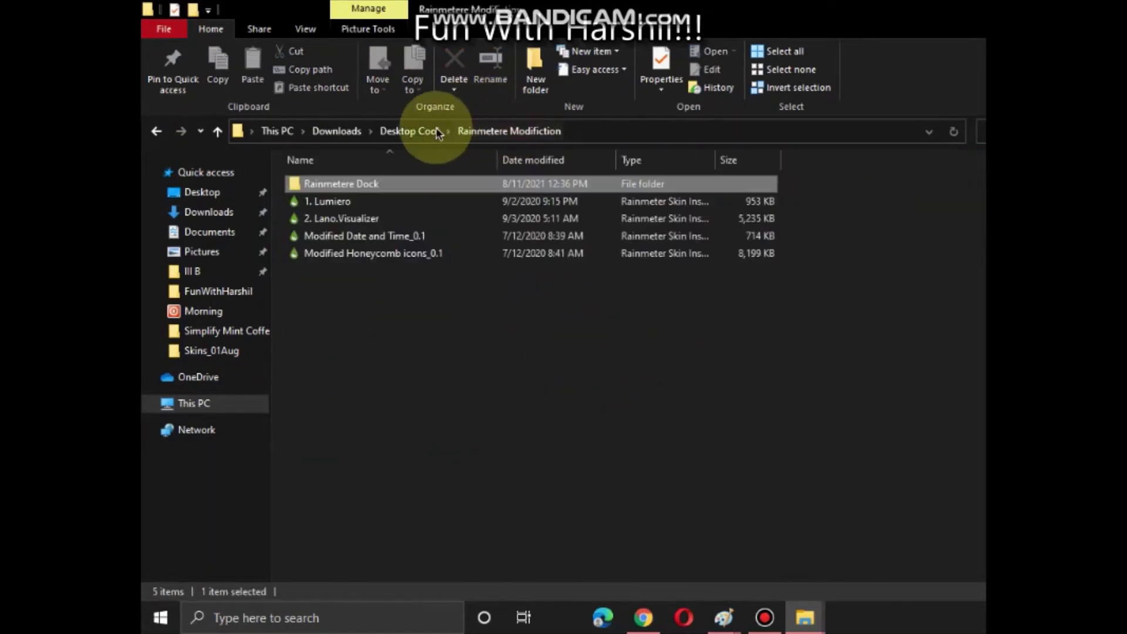
pyautogui.click(406, 131)
pyautogui.click(347, 131)
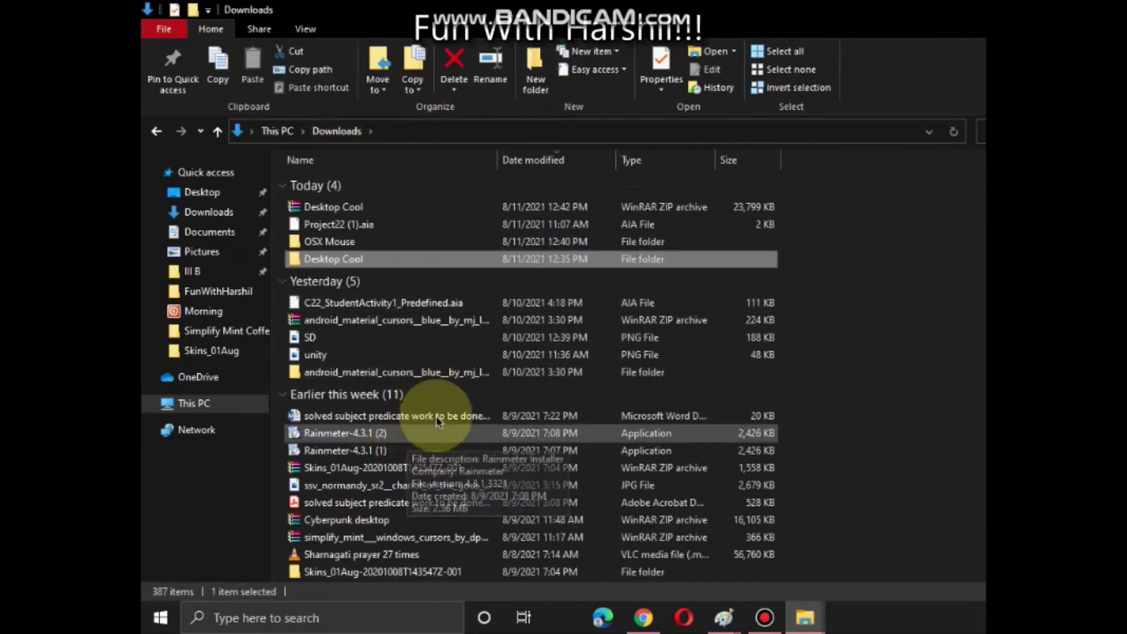
pyautogui.scroll(-2, 411, 446)
pyautogui.scroll(-3, 411, 493)
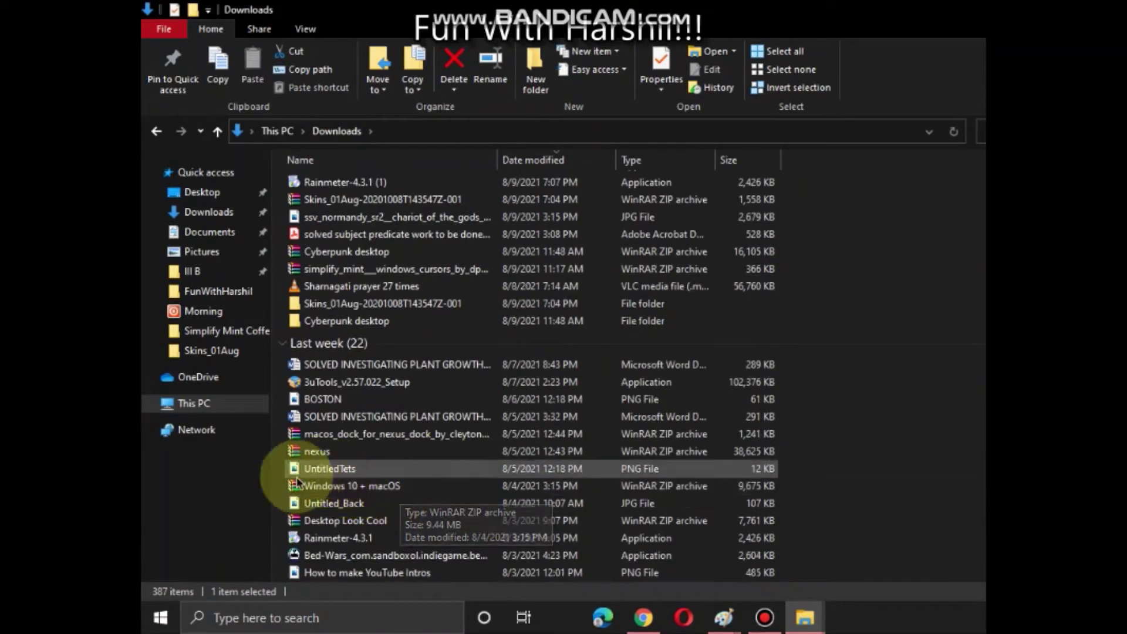
pyautogui.scroll(5, 397, 391)
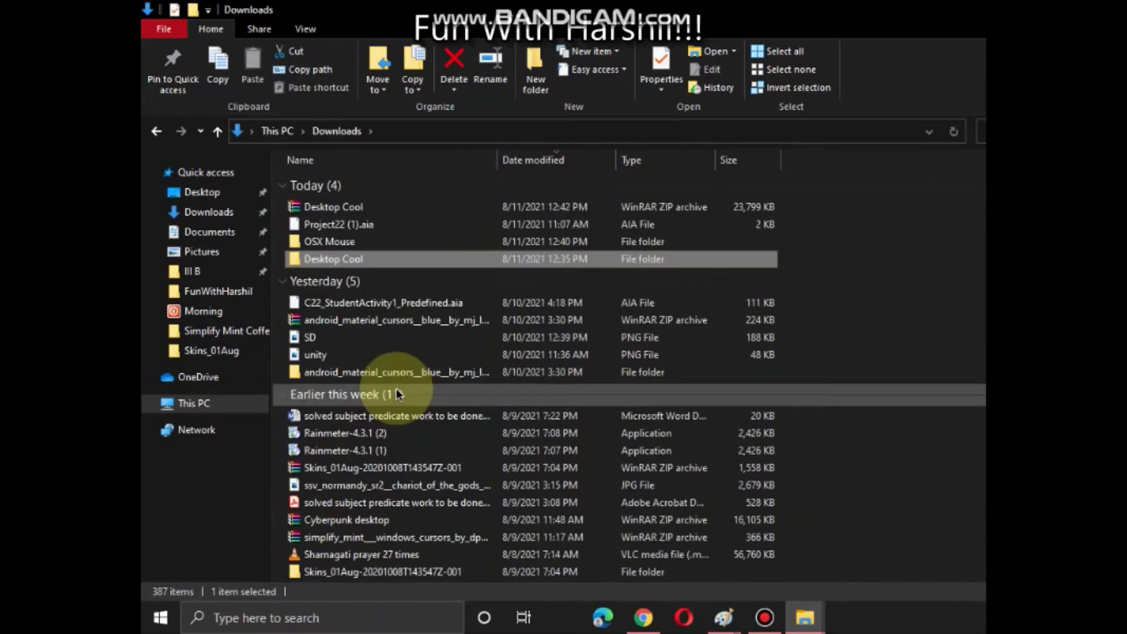
# Refresh the Downloads view, hide the recorder window, and minimize Explorer to show the desktop.
pyautogui.rightClick(889, 323)
pyautogui.click(778, 388)
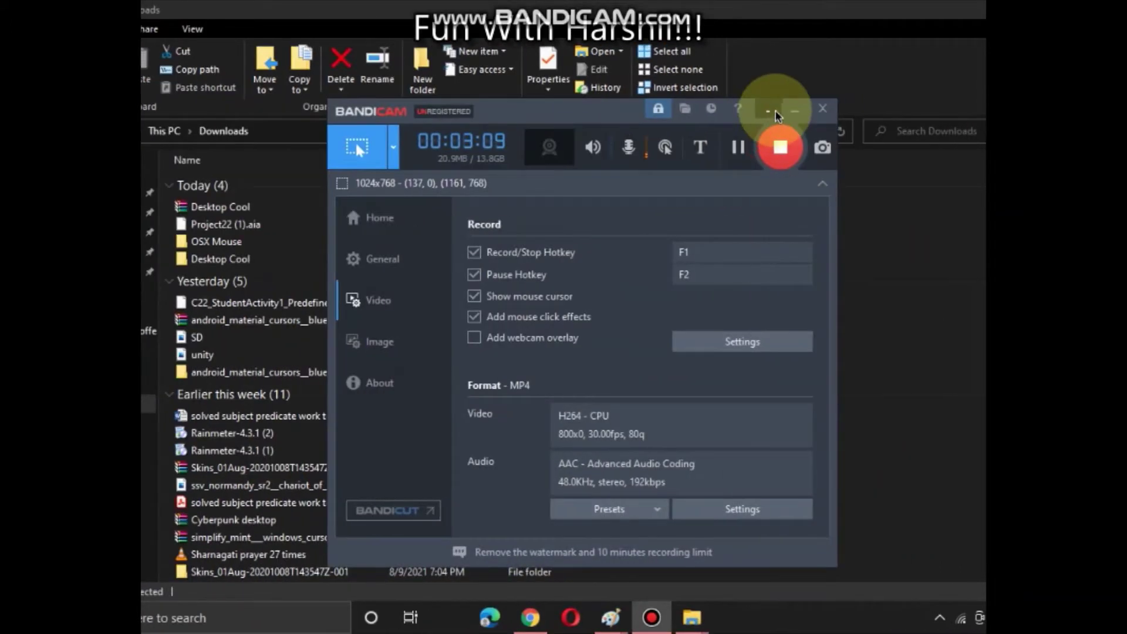
pyautogui.click(719, 115)
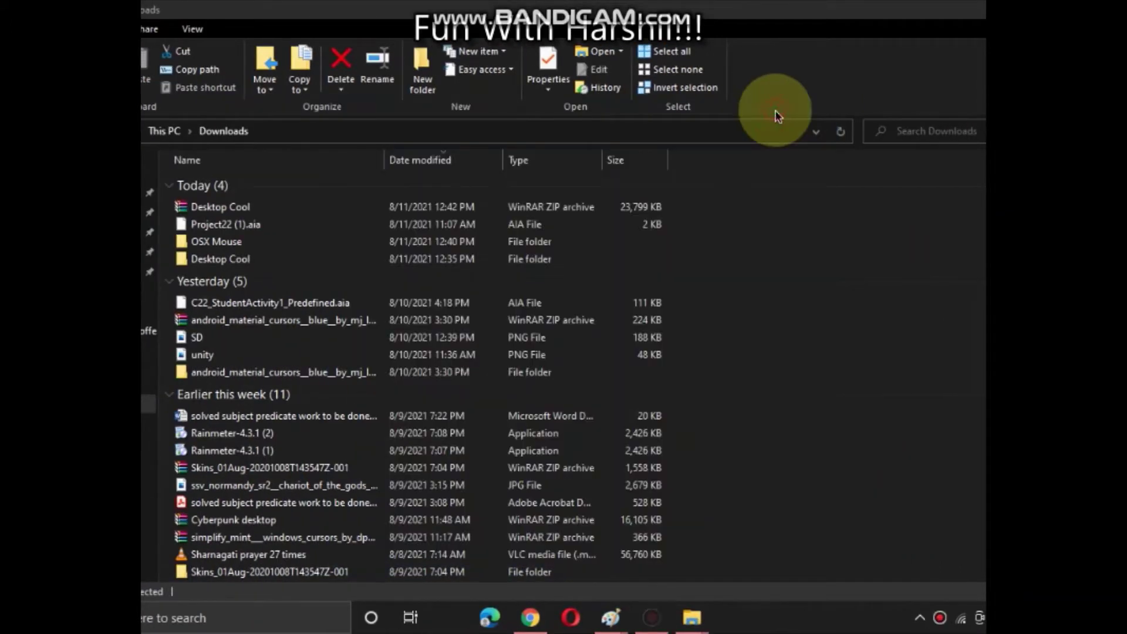
pyautogui.moveTo(641, 624)
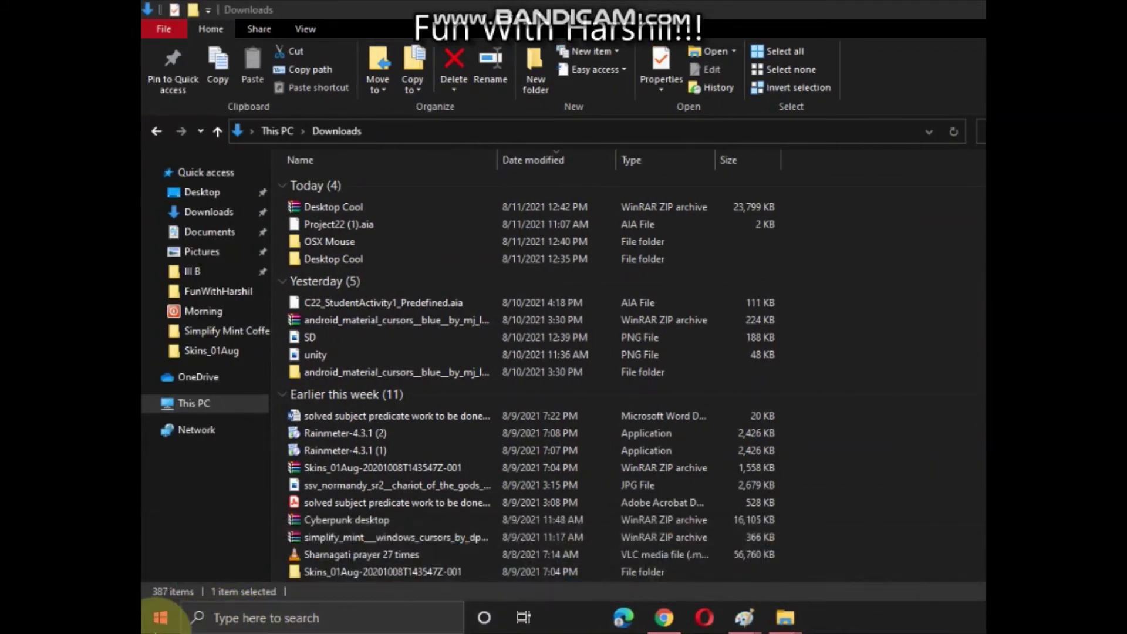
pyautogui.click(160, 618)
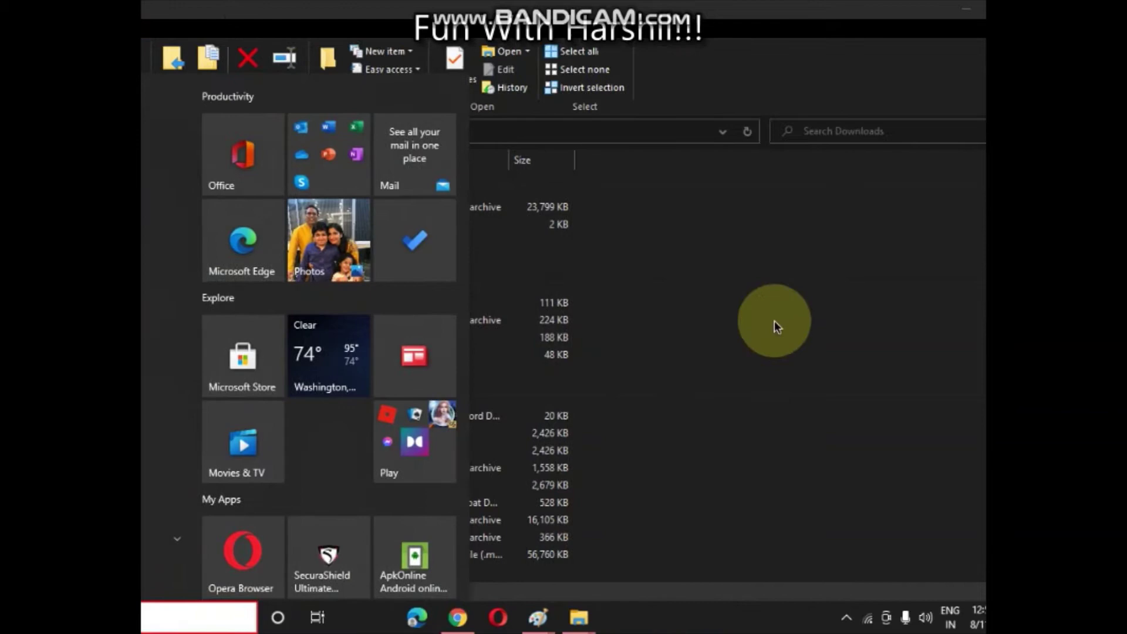
pyautogui.rightClick(699, 235)
pyautogui.click(741, 299)
pyautogui.press('super+d')
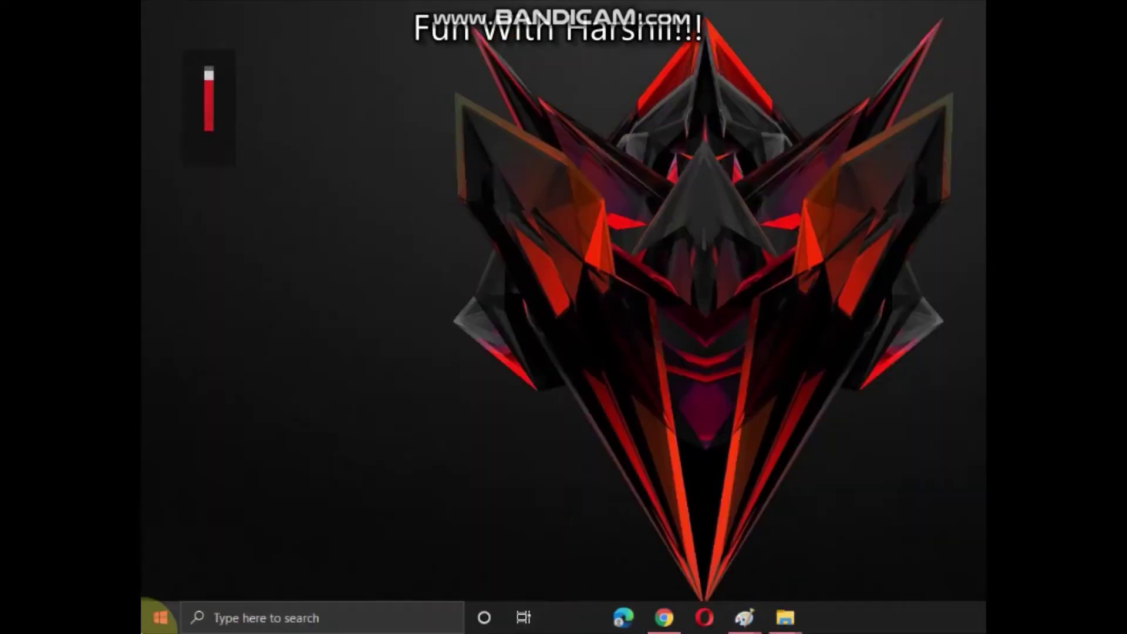
# Find Bandicam through Windows search with 'bandi' and launch it from its folder.
pyautogui.click(158, 617)
pyautogui.write('band')
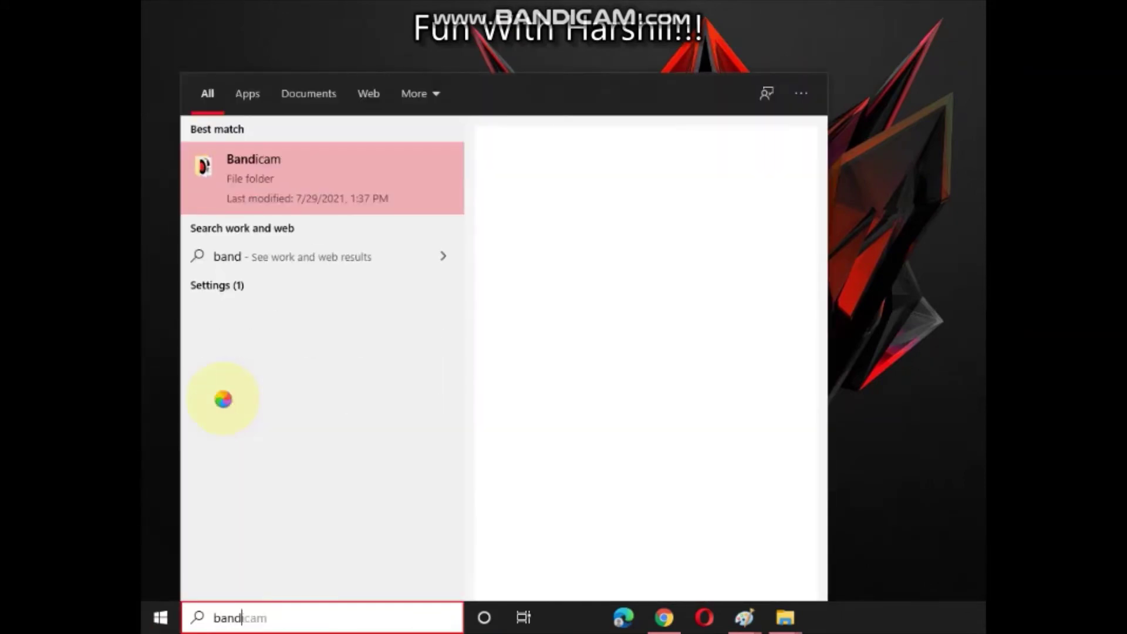
pyautogui.write('i')
pyautogui.click(525, 370)
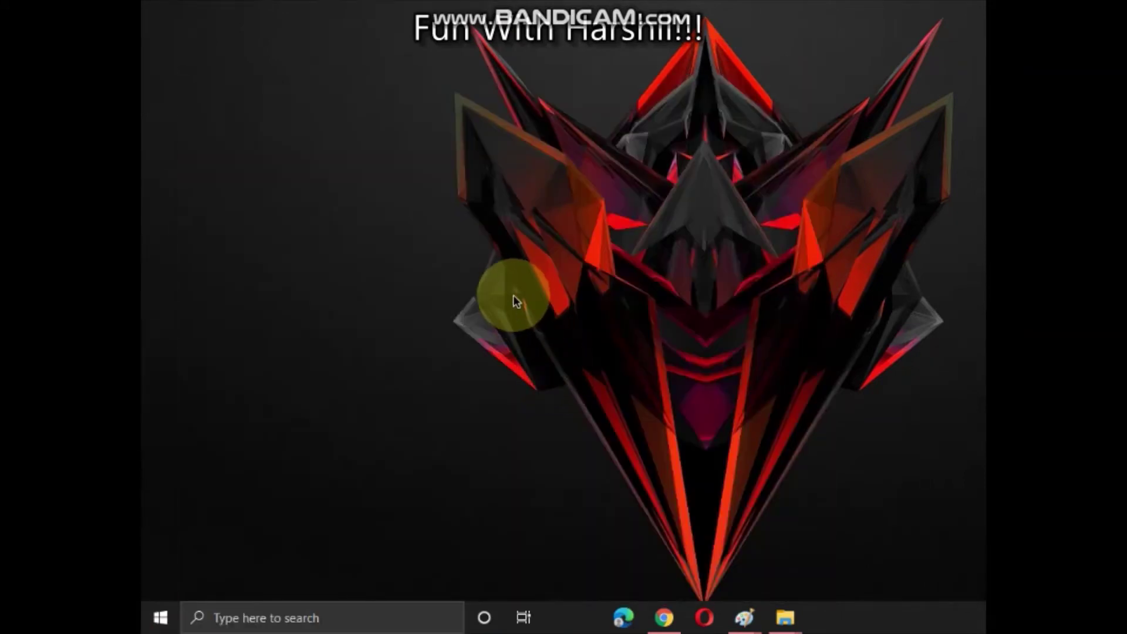
pyautogui.doubleClick(317, 236)
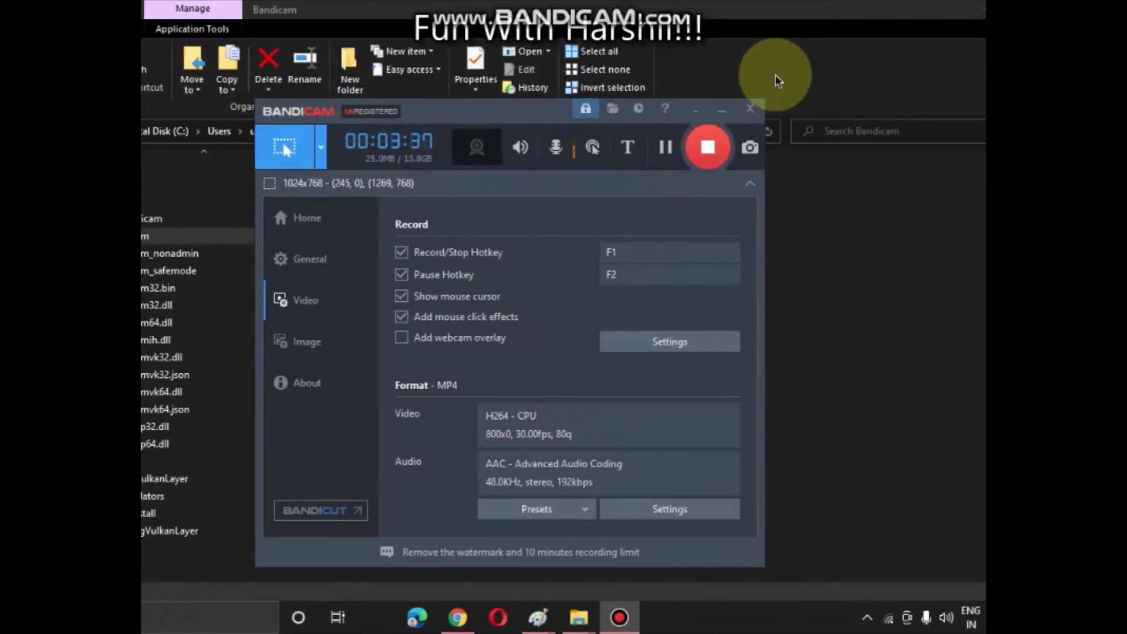
# Show the desktop, refresh it twice, and minimize the Bandicam window.
pyautogui.press('super+d')
pyautogui.rightClick(492, 225)
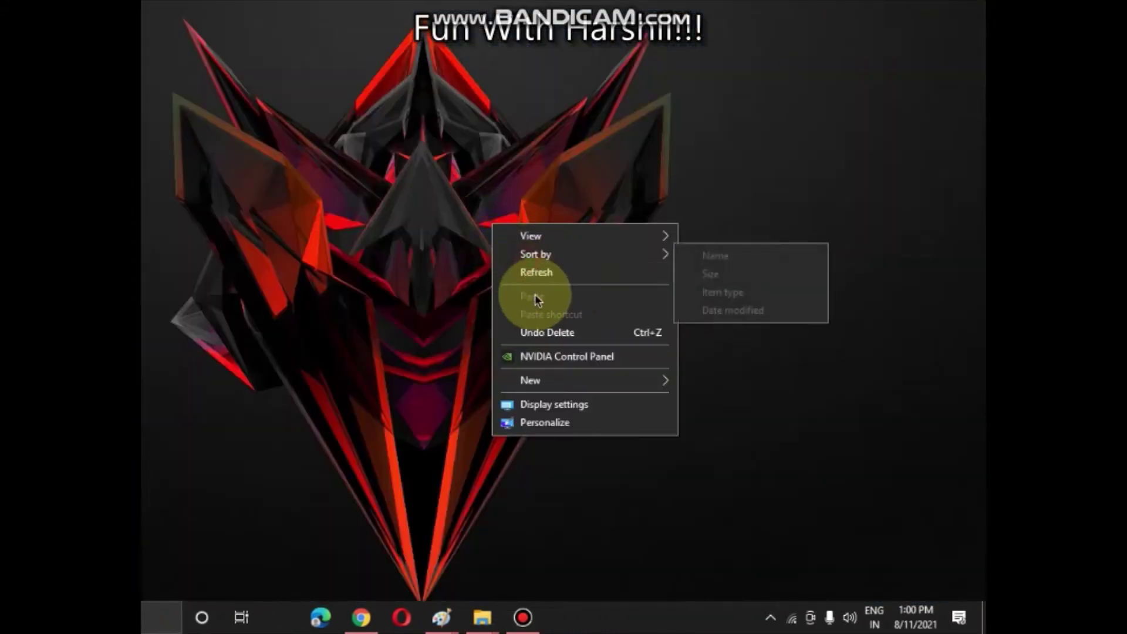
pyautogui.click(500, 271)
pyautogui.rightClick(398, 234)
pyautogui.click(477, 282)
pyautogui.click(522, 617)
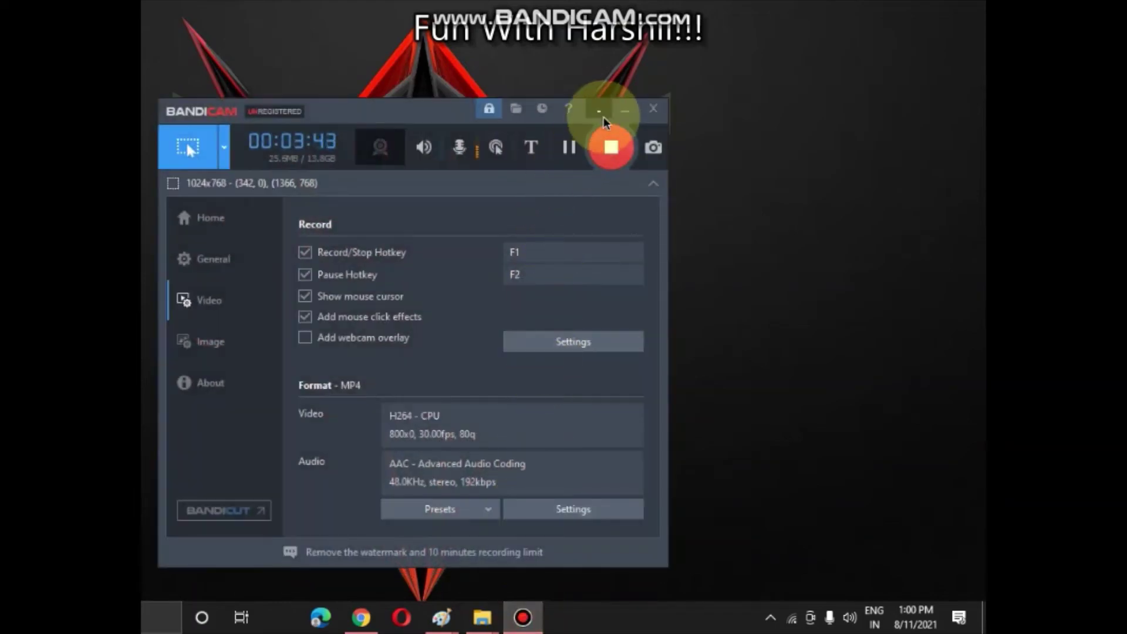
pyautogui.click(622, 111)
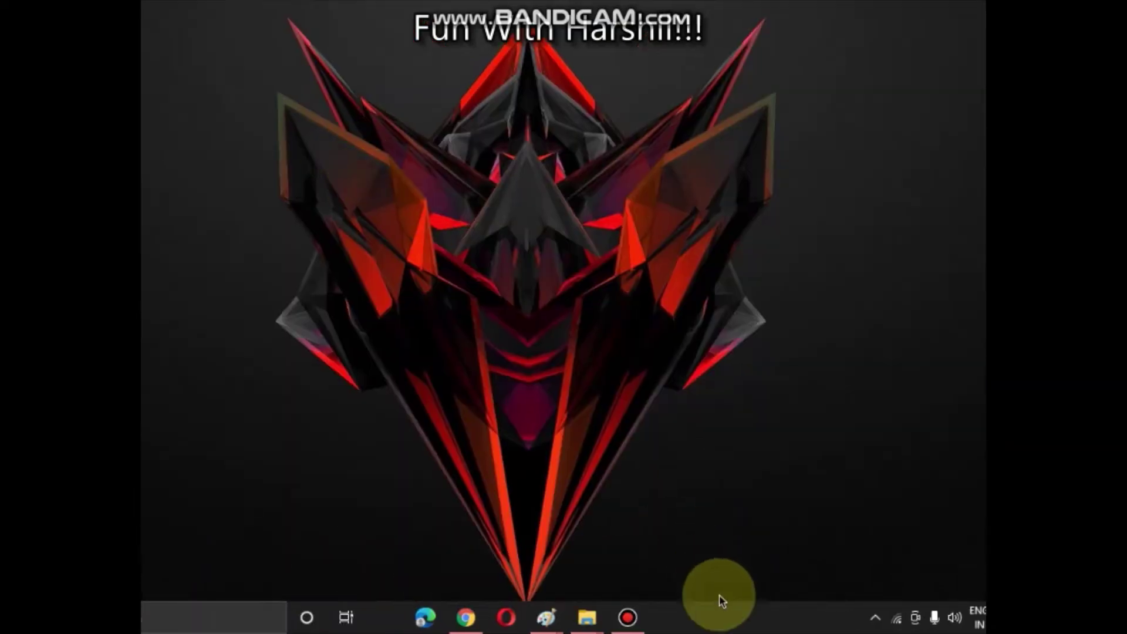
# Switch 'Automatically hide the taskbar in desktop mode' On in Taskbar settings.
pyautogui.rightClick(728, 623)
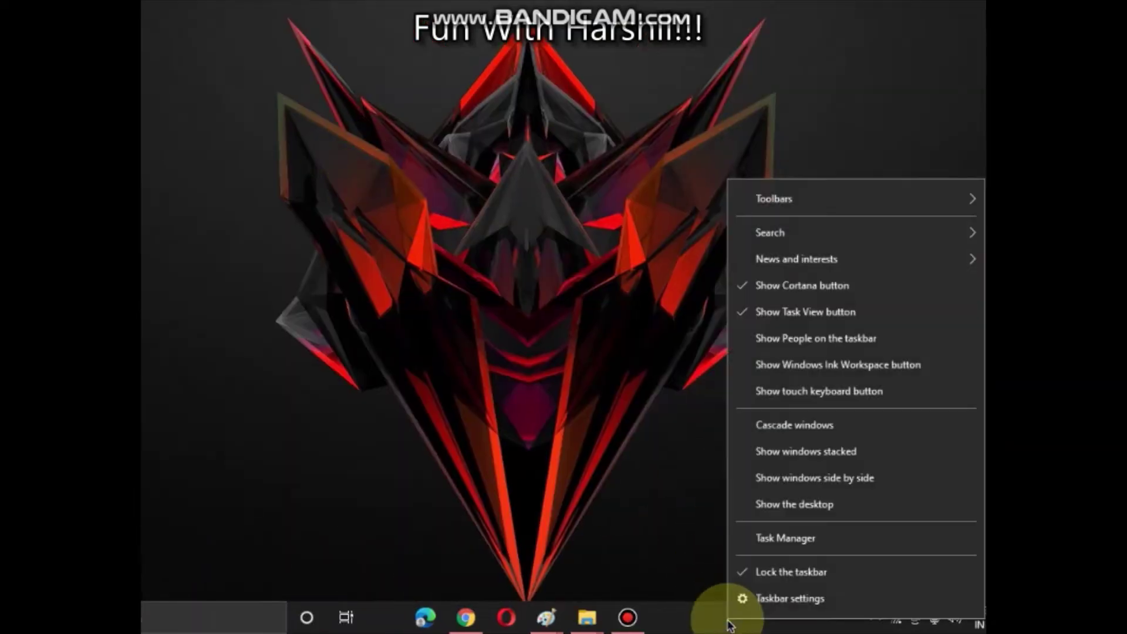
pyautogui.click(769, 600)
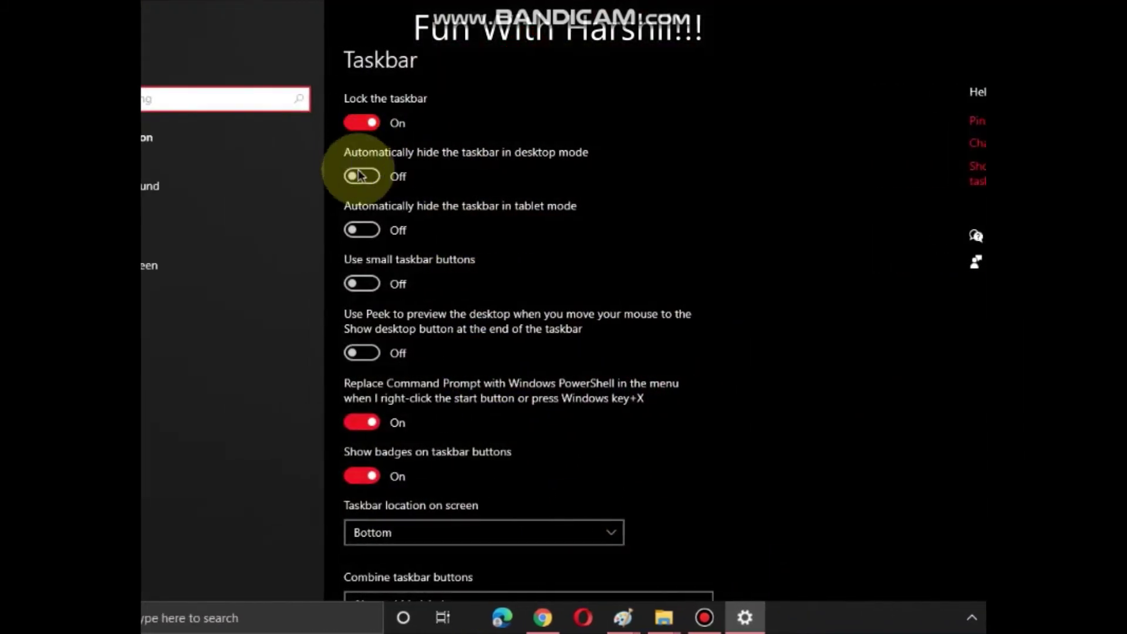
pyautogui.click(362, 177)
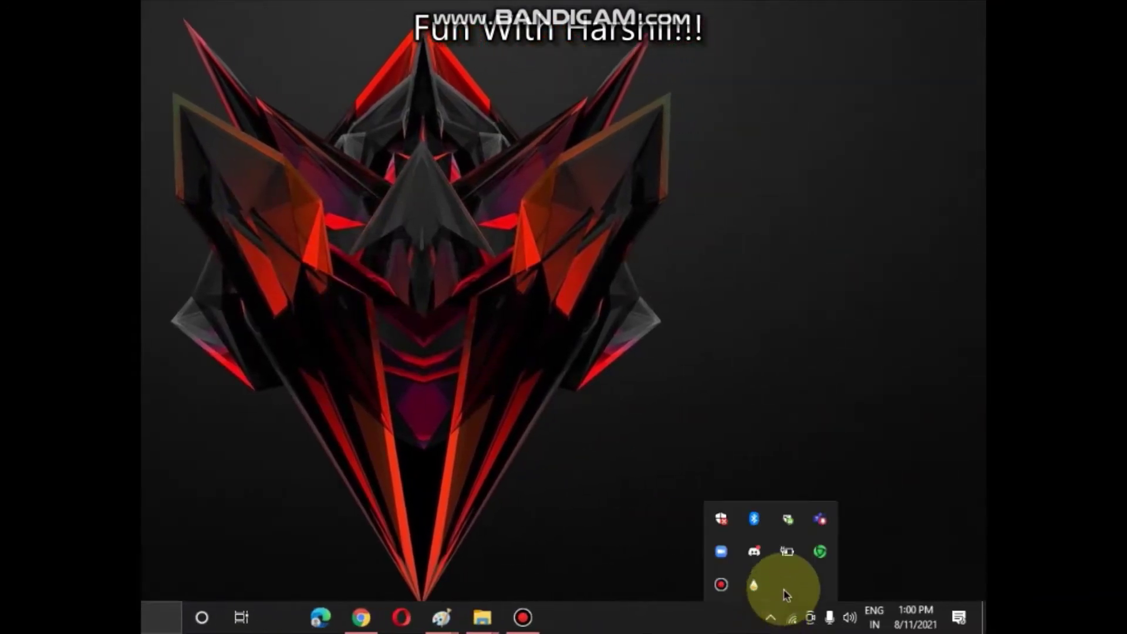
# Open the Rainmeter skin manager from the tray and move its window slightly down-right.
pyautogui.click(754, 585)
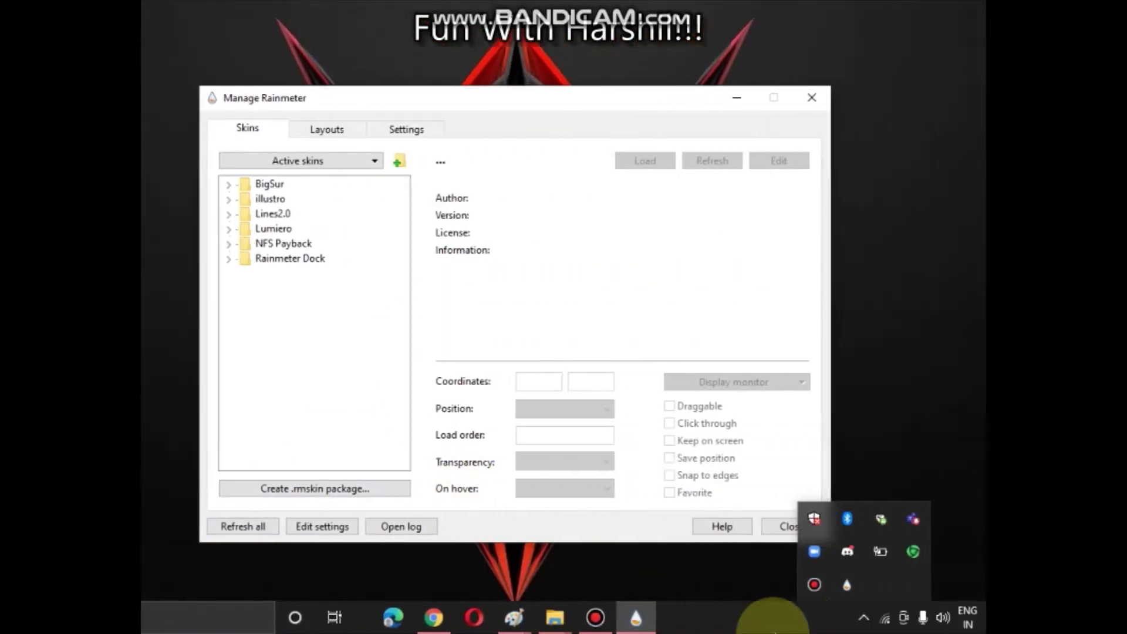
pyautogui.click(863, 618)
pyautogui.click(864, 618)
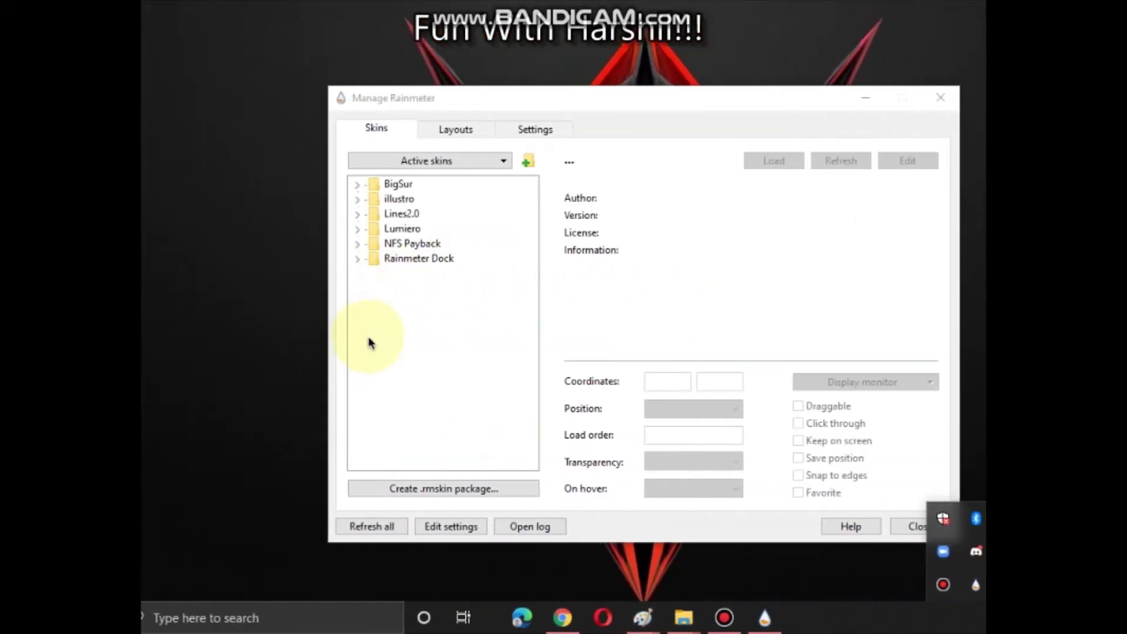
pyautogui.click(388, 185)
pyautogui.click(419, 321)
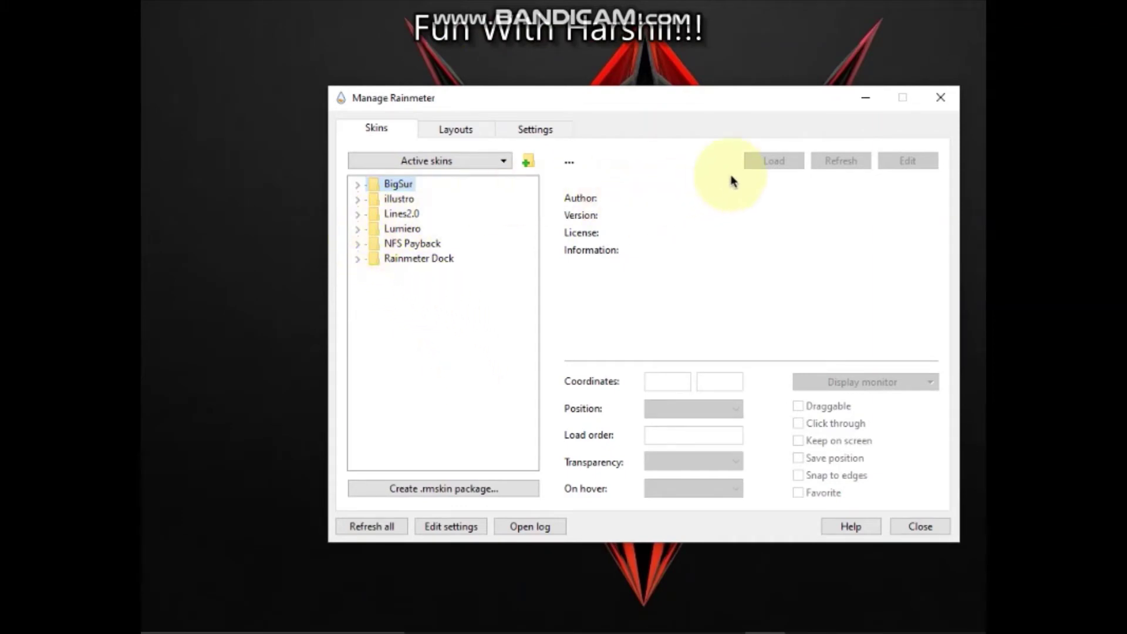
pyautogui.click(669, 98)
pyautogui.moveTo(604, 100); pyautogui.dragTo(629, 136)
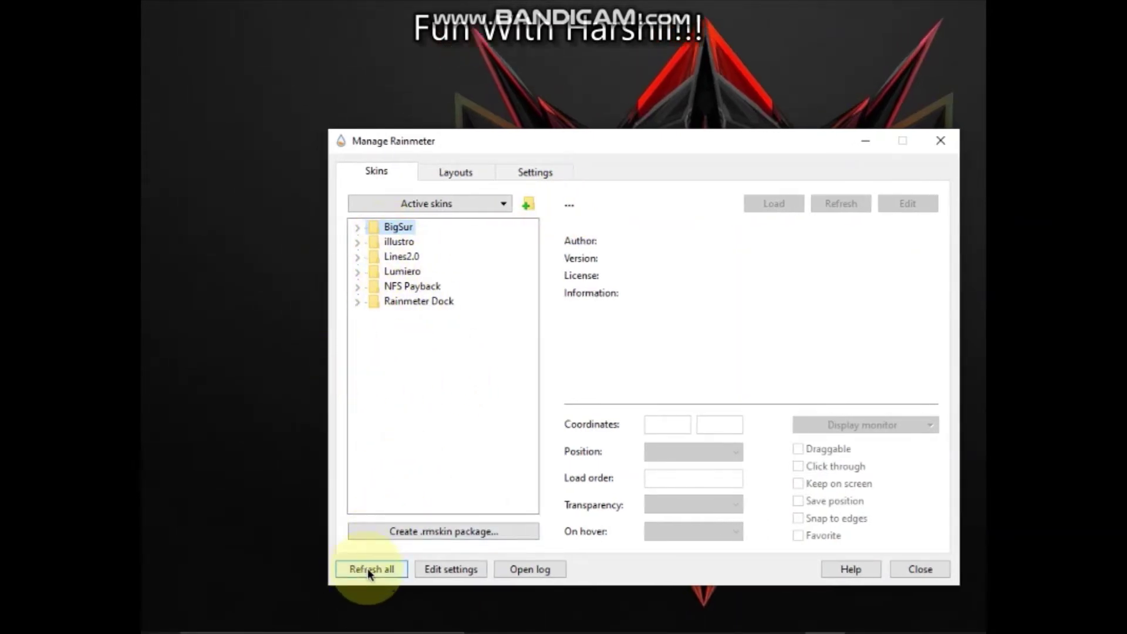
# Refresh all skins, then expand and collapse Lines2.0 to check its meter subfolders.
pyautogui.click(367, 569)
pyautogui.click(358, 258)
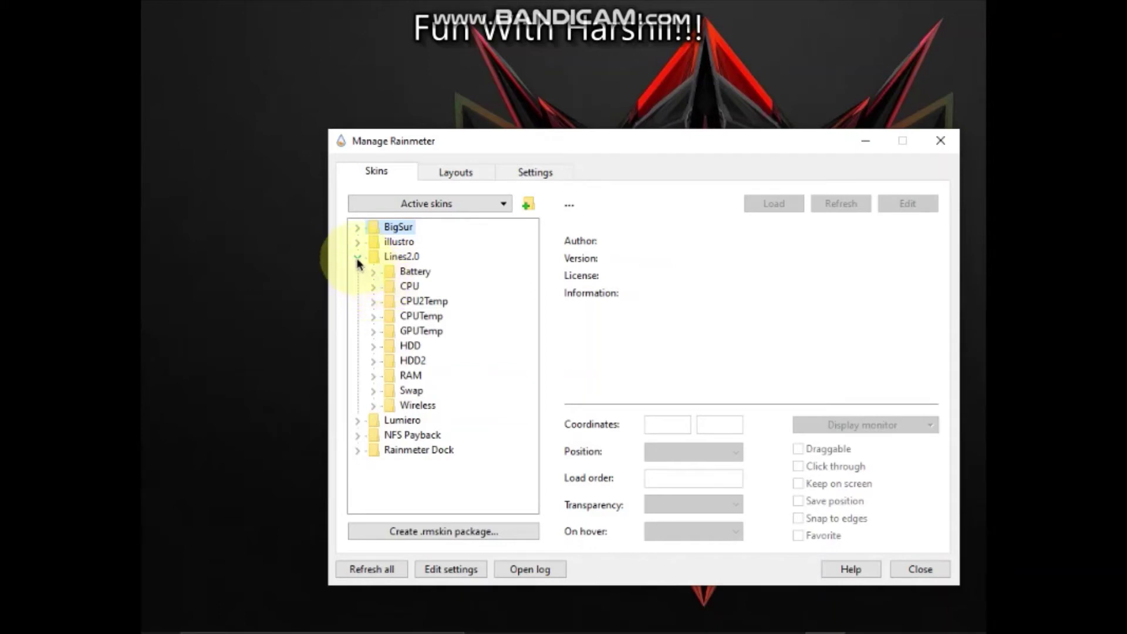
pyautogui.click(357, 259)
pyautogui.click(357, 257)
pyautogui.click(358, 257)
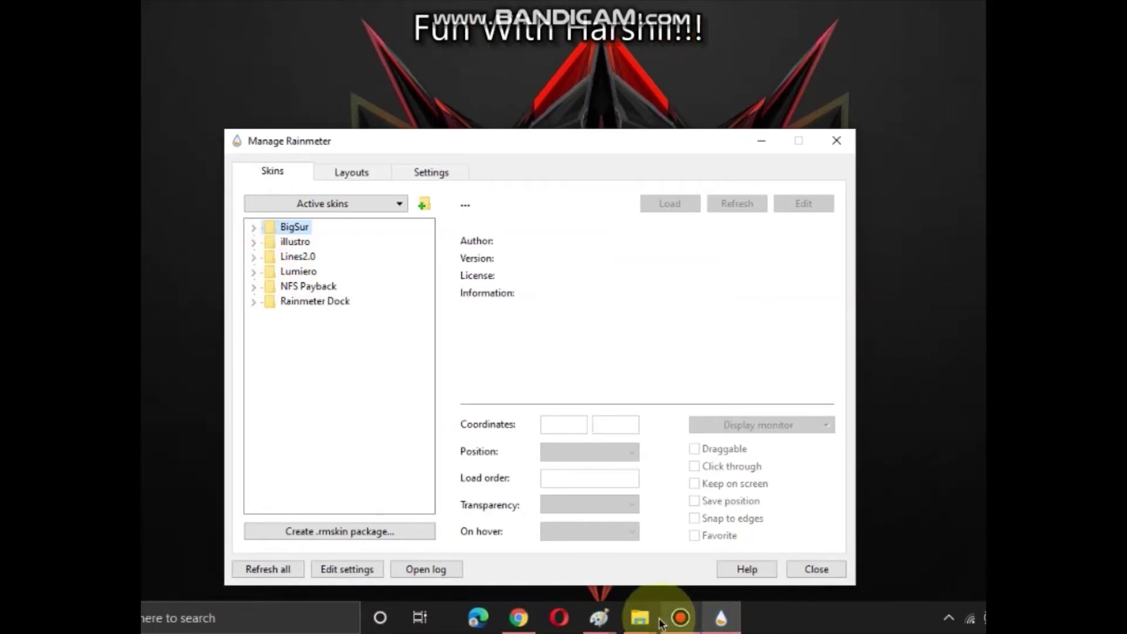
# Load the Rainmeter Dock skin and the NFS Payback Speed Gauge skin.
pyautogui.click(640, 620)
pyautogui.click(700, 626)
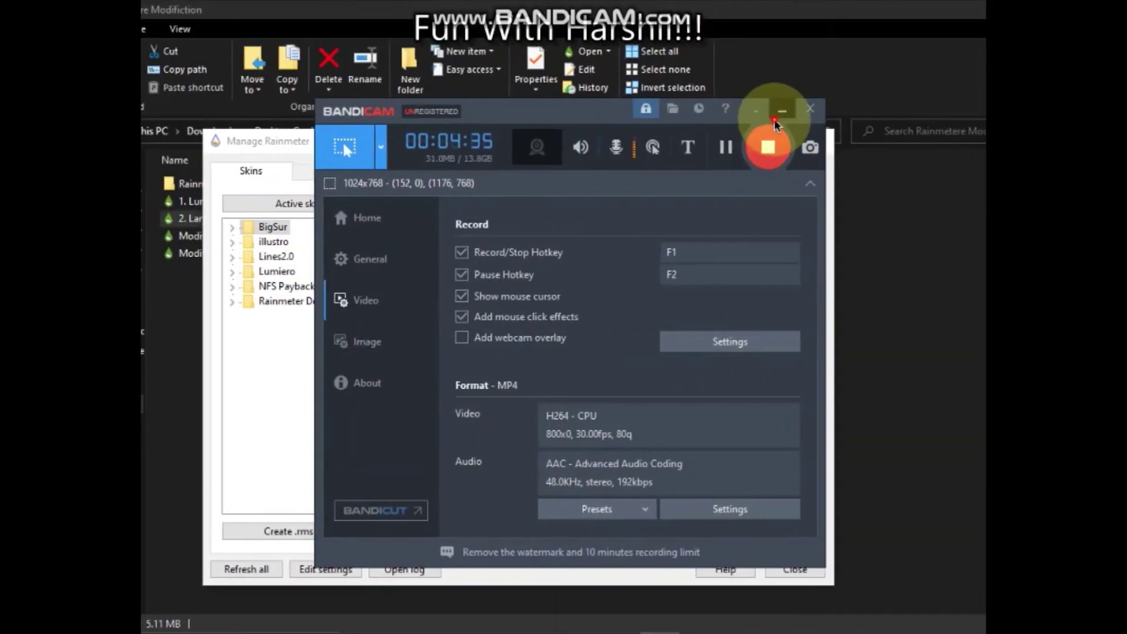
pyautogui.click(770, 110)
pyautogui.click(251, 325)
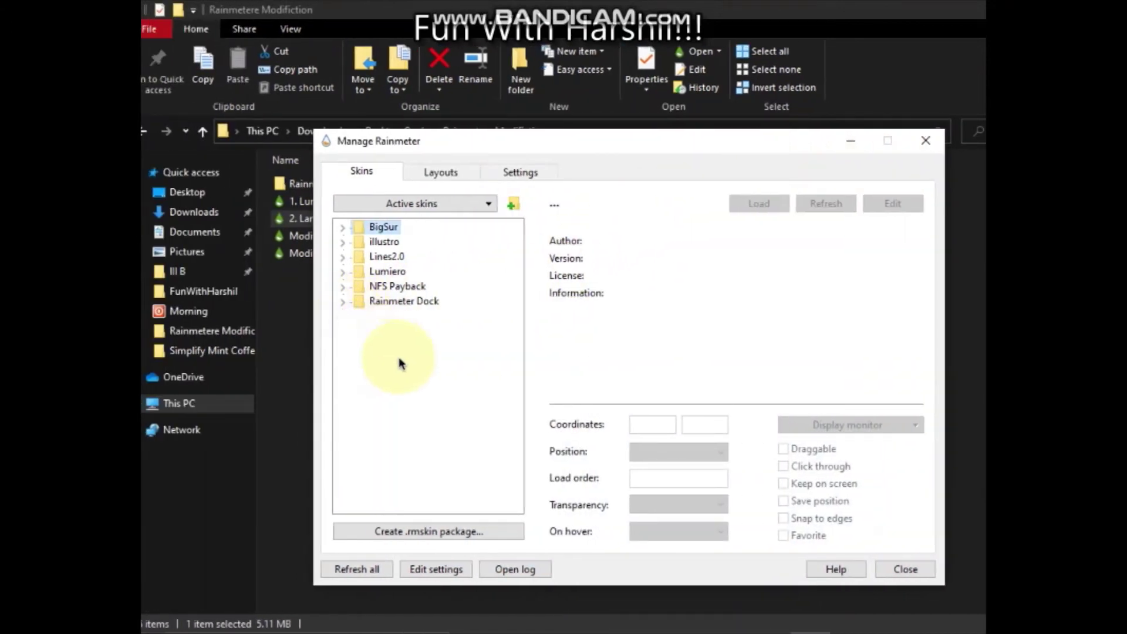
pyautogui.click(345, 285)
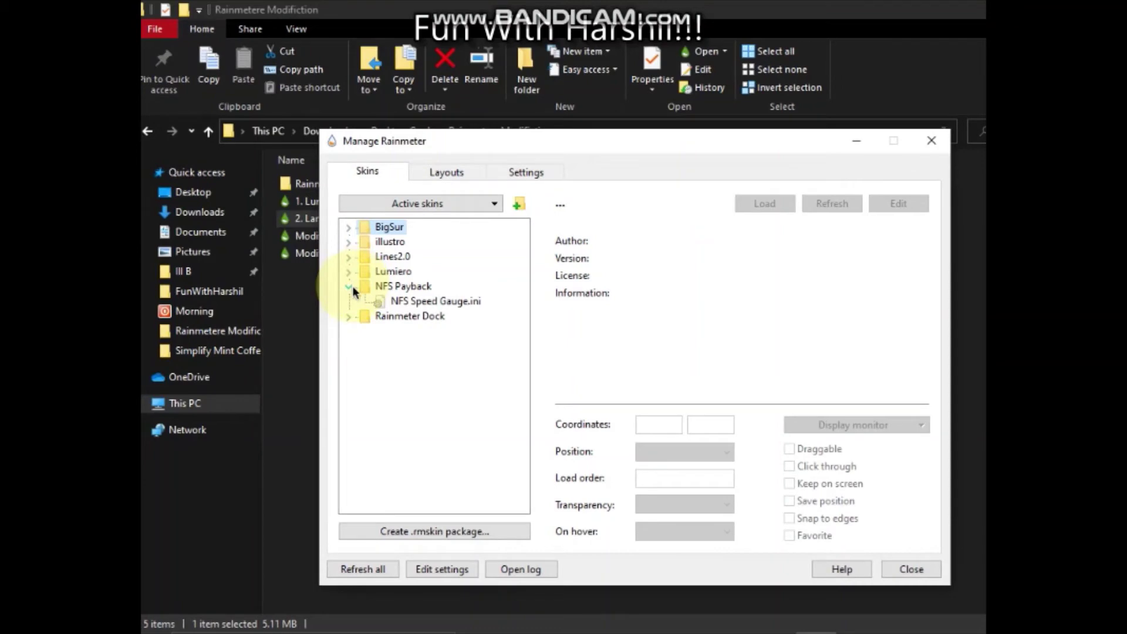
pyautogui.click(350, 286)
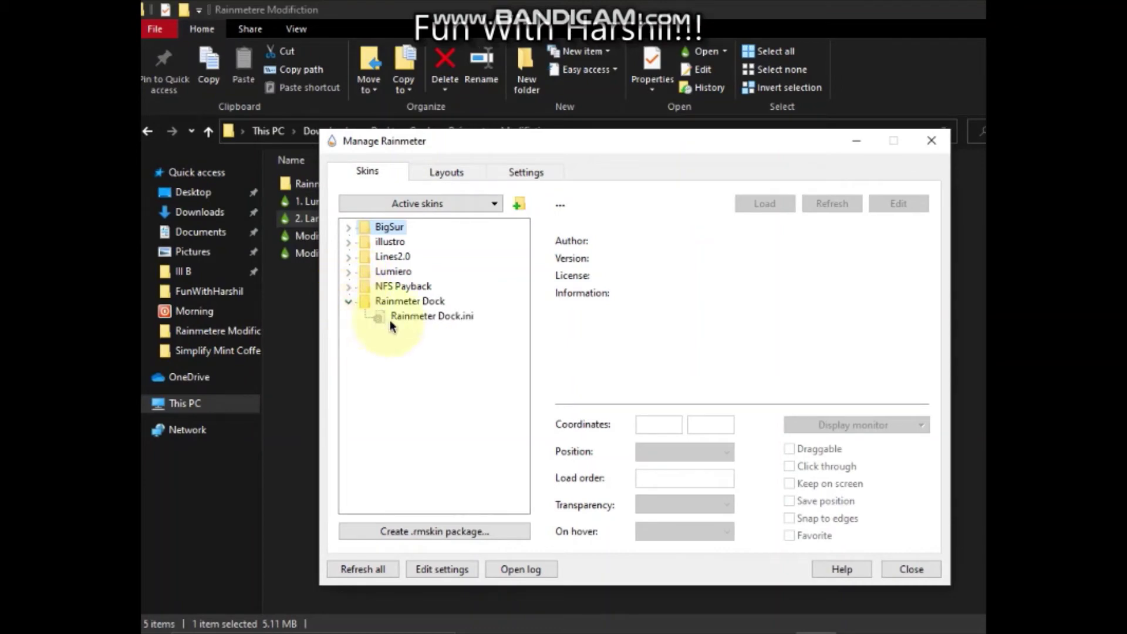
pyautogui.click(391, 321)
pyautogui.click(763, 202)
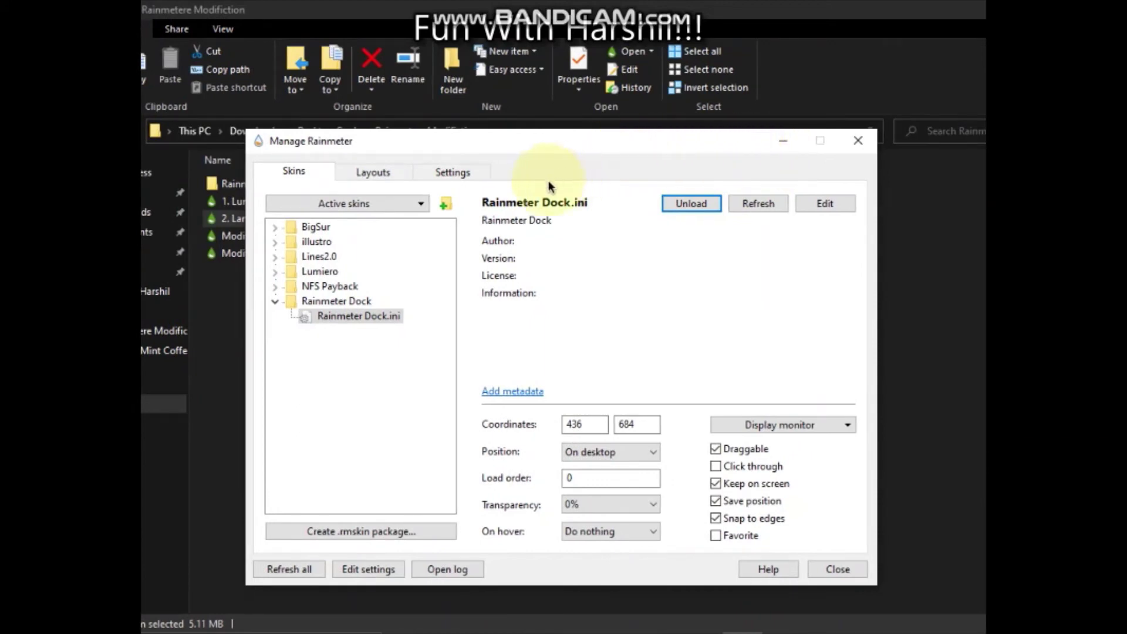
pyautogui.click(274, 286)
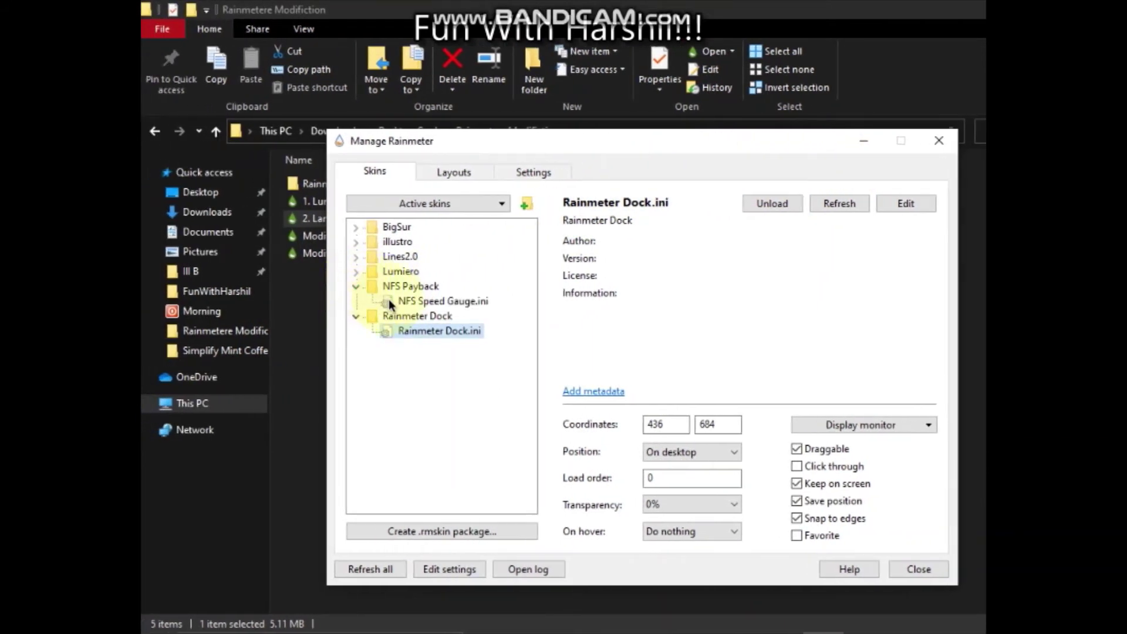
pyautogui.click(390, 304)
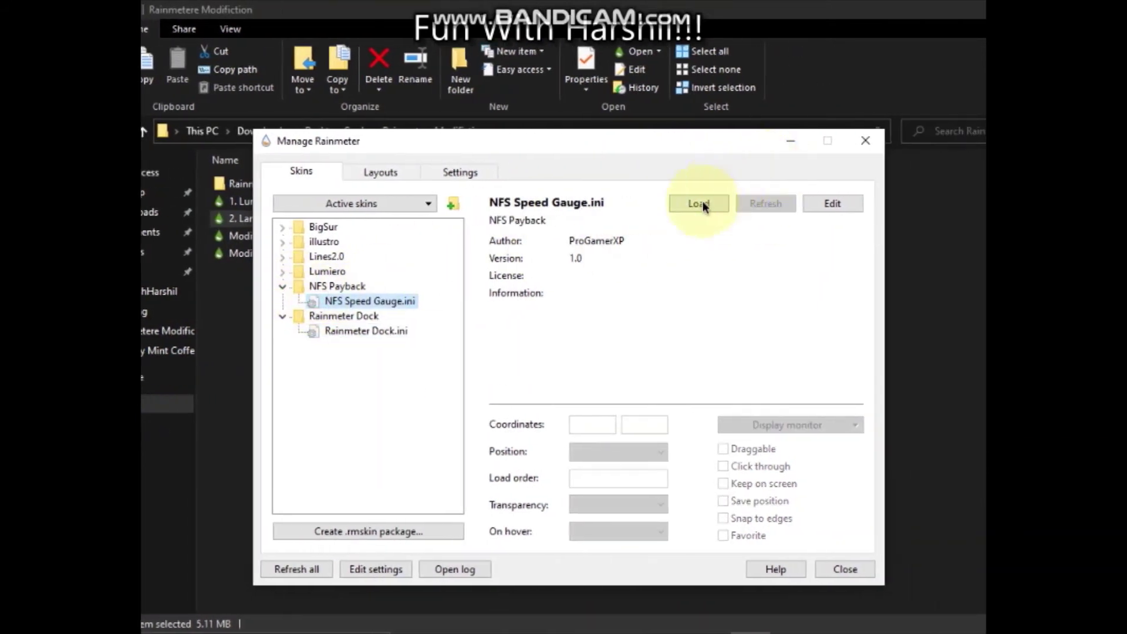
pyautogui.click(764, 206)
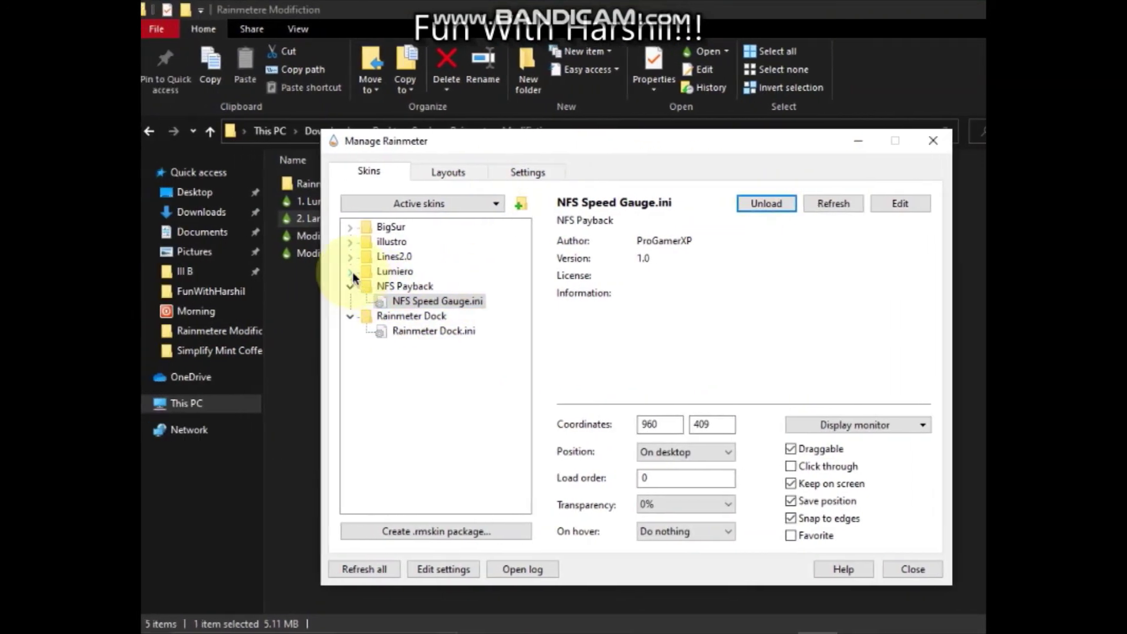
# Load the Lumiero Date skin and set its position to On desktop.
pyautogui.click(350, 272)
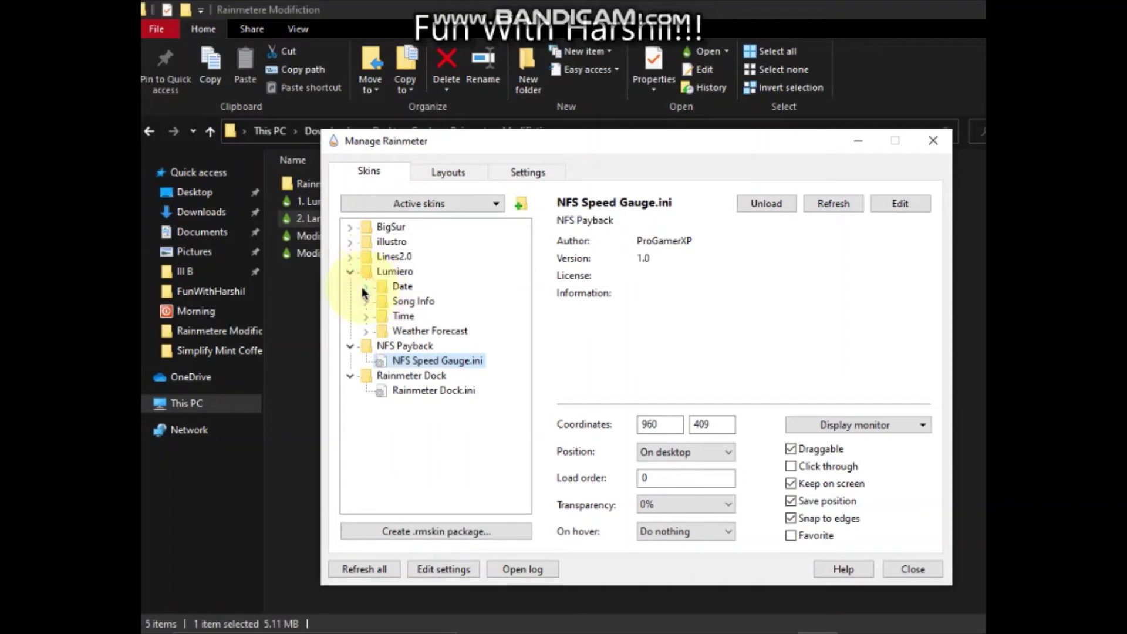
pyautogui.click(366, 287)
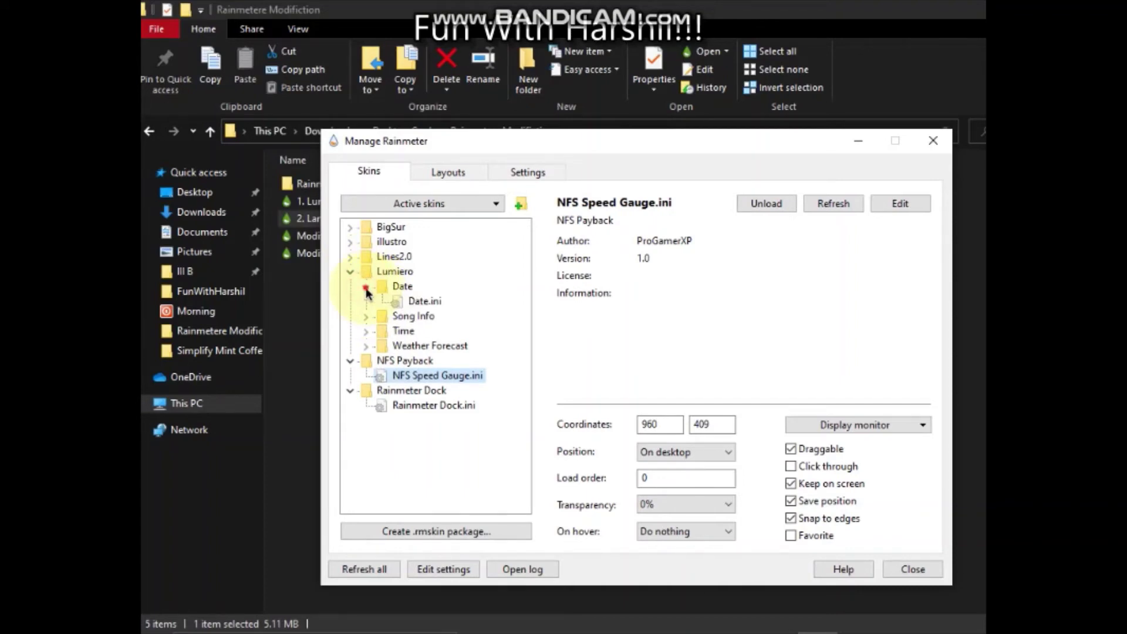
pyautogui.click(400, 301)
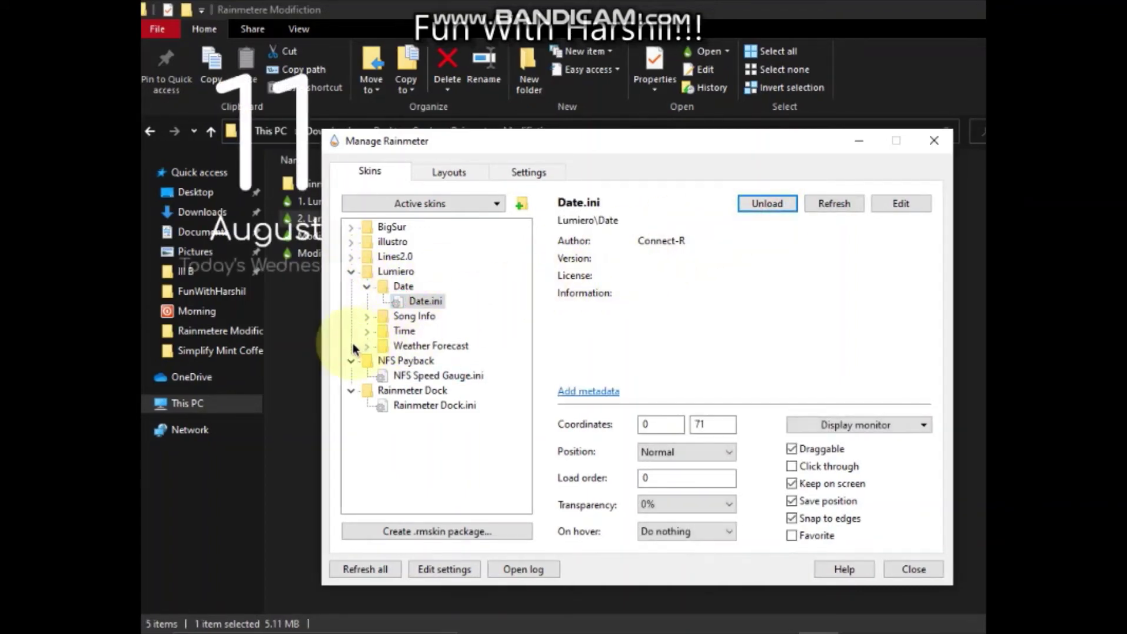
pyautogui.click(689, 459)
pyautogui.click(679, 469)
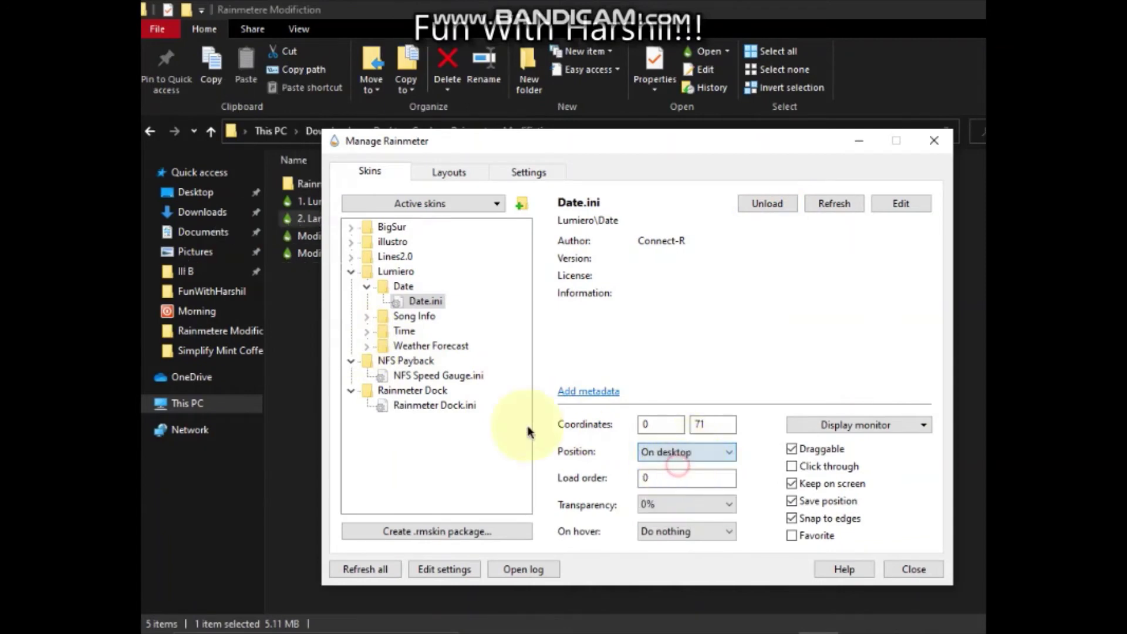
# Load the Lumiero Time and Weather Forecast skins.
pyautogui.click(367, 332)
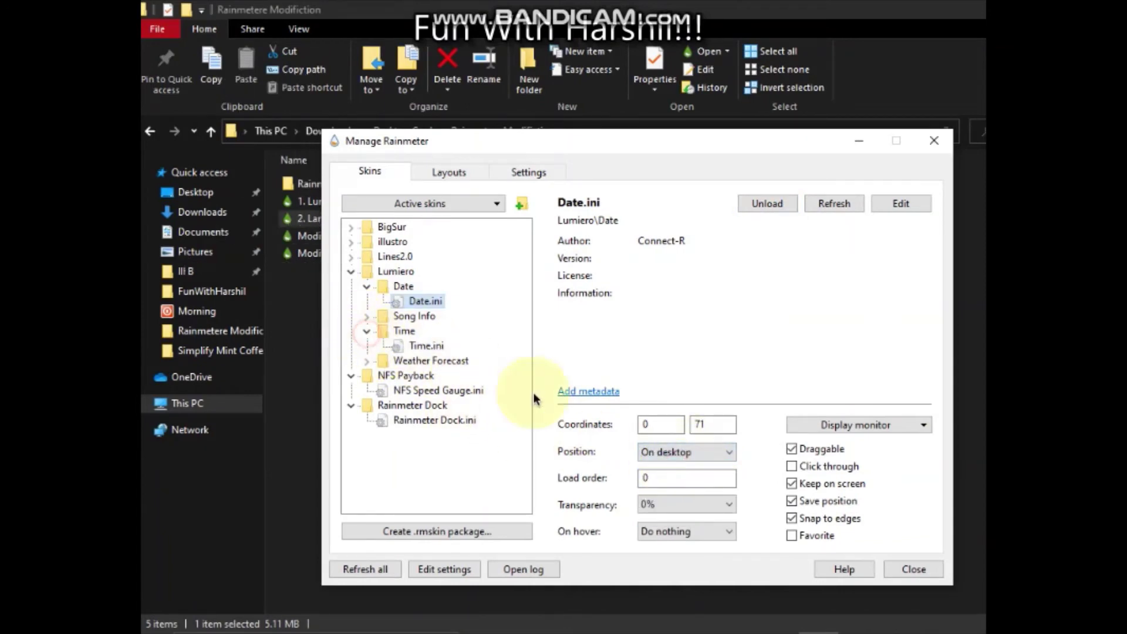
pyautogui.click(426, 346)
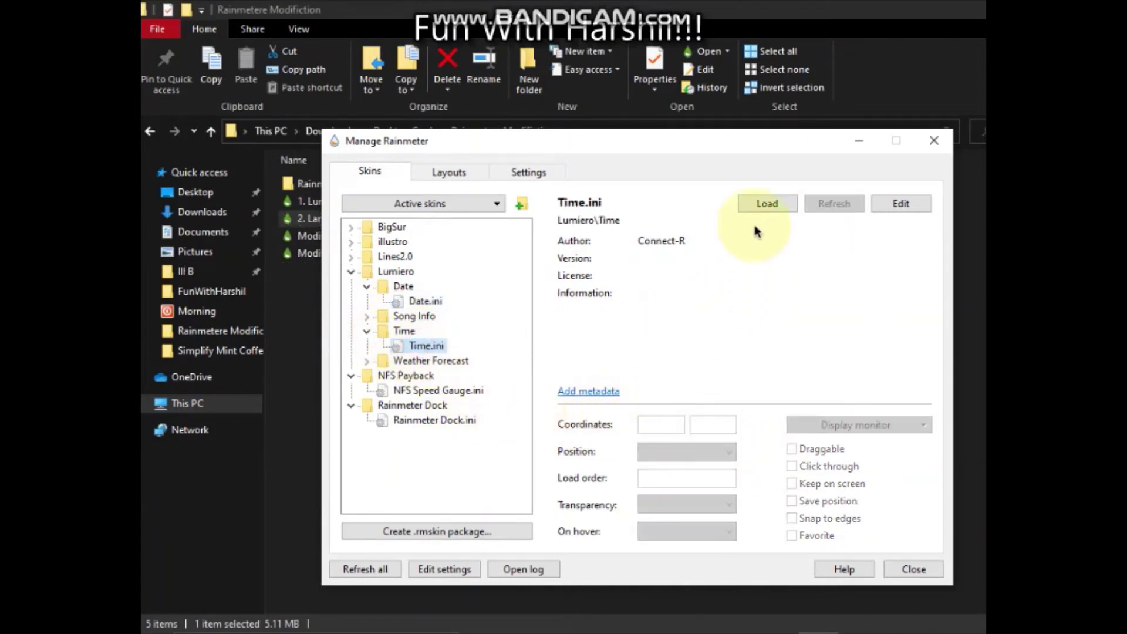
pyautogui.click(763, 205)
pyautogui.click(367, 361)
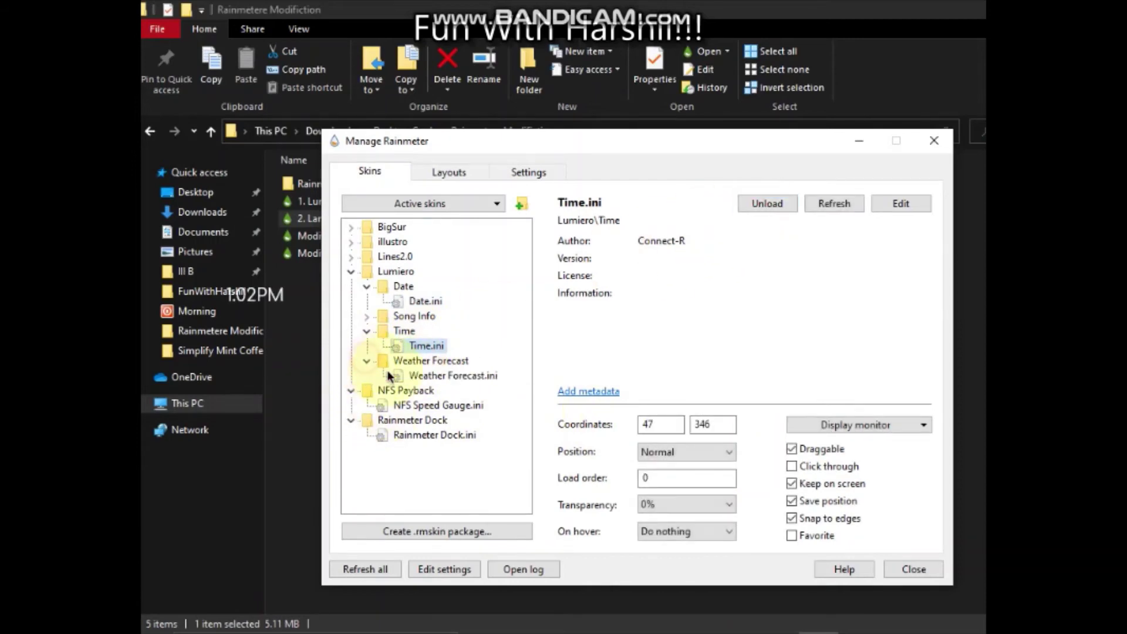
pyautogui.click(446, 376)
pyautogui.click(768, 203)
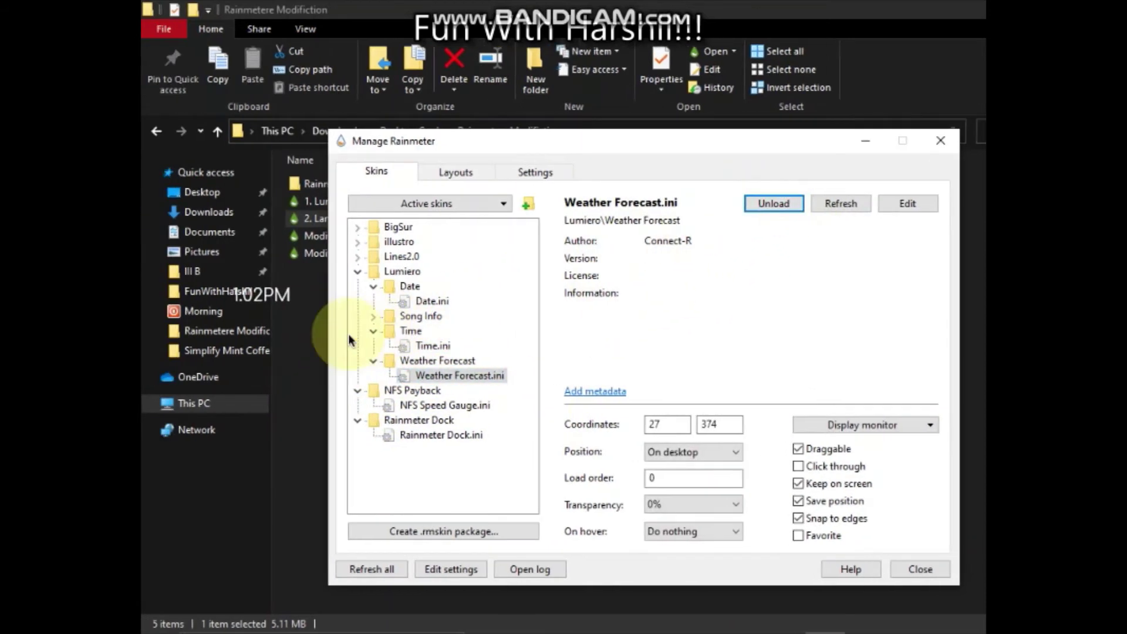
# Load the Lines2.0 pwrhor battery and cpuhor CPU bar meters.
pyautogui.click(357, 271)
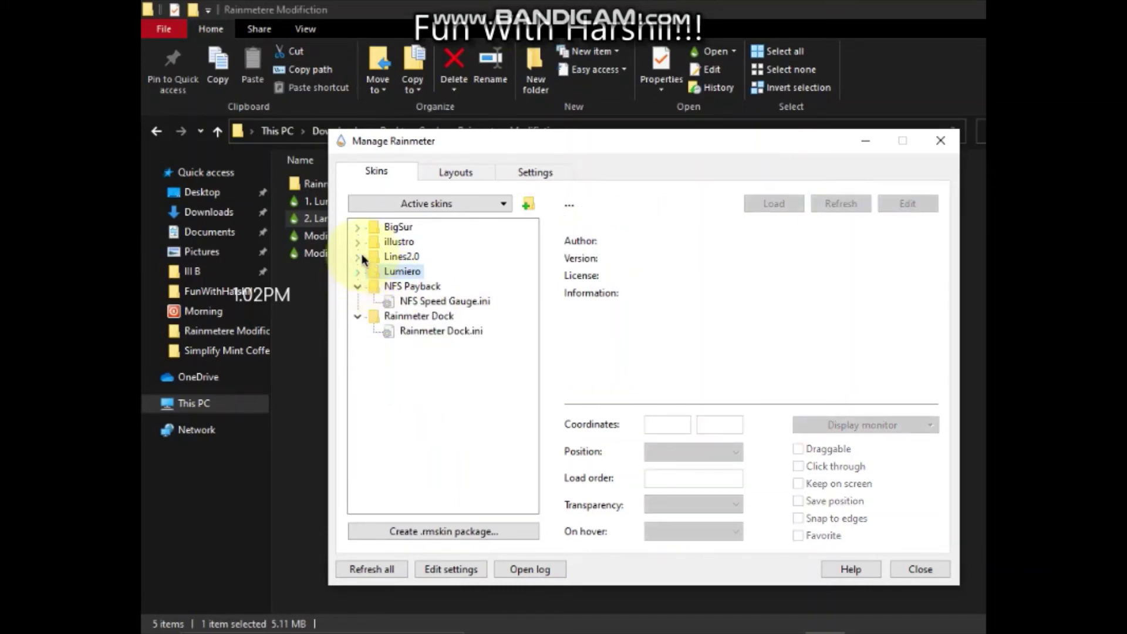
pyautogui.click(358, 257)
pyautogui.click(373, 273)
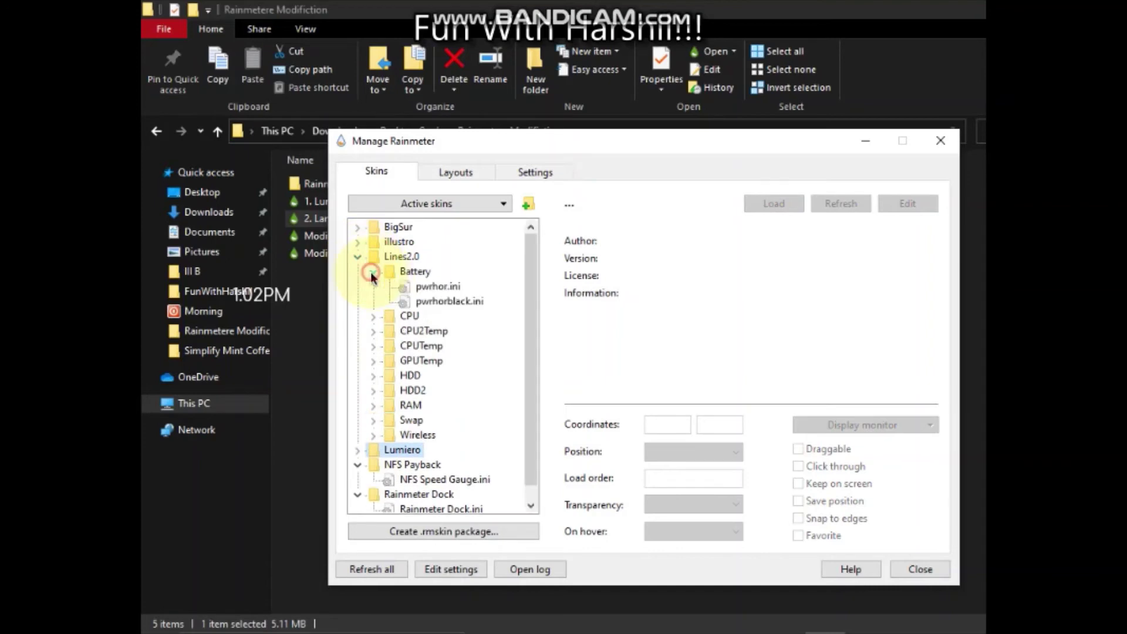
pyautogui.click(403, 290)
pyautogui.click(781, 206)
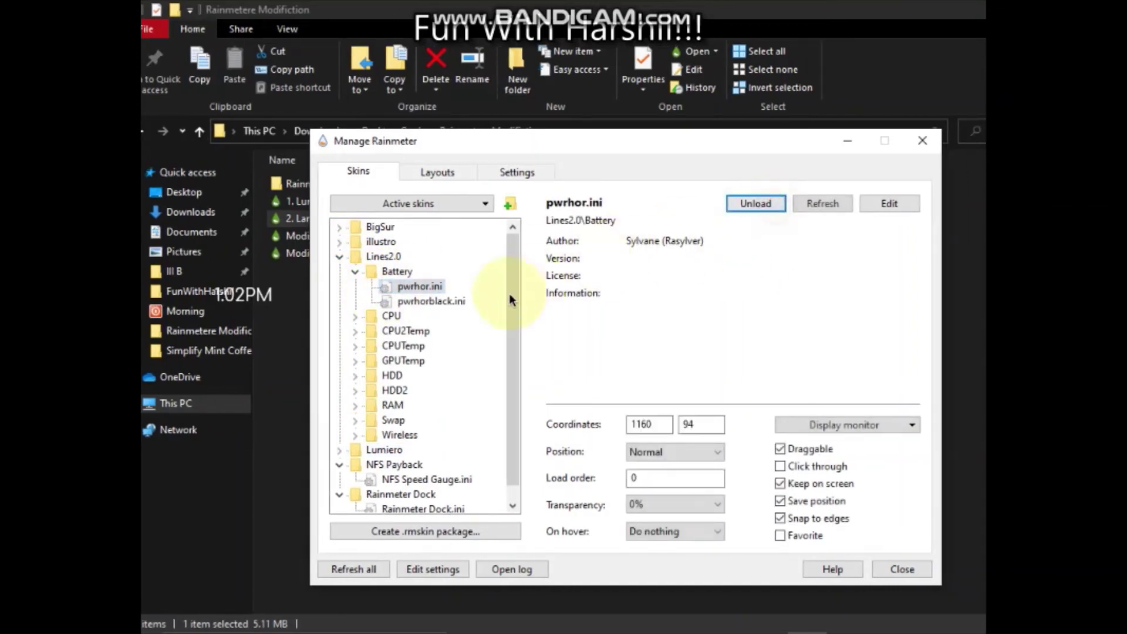
pyautogui.click(355, 316)
pyautogui.click(394, 332)
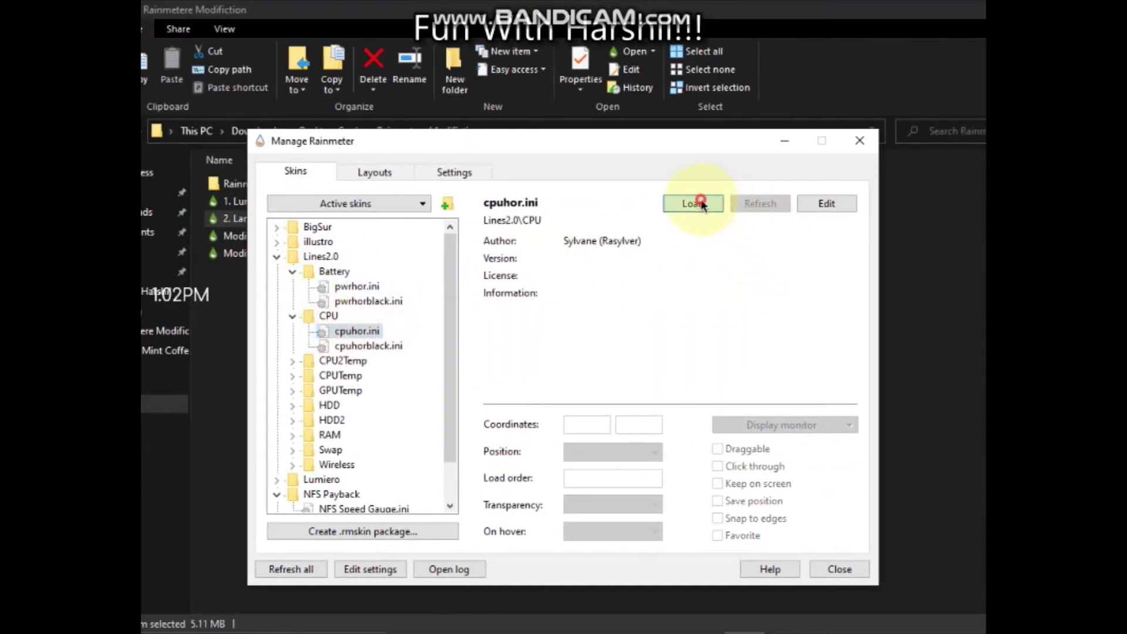
pyautogui.click(755, 203)
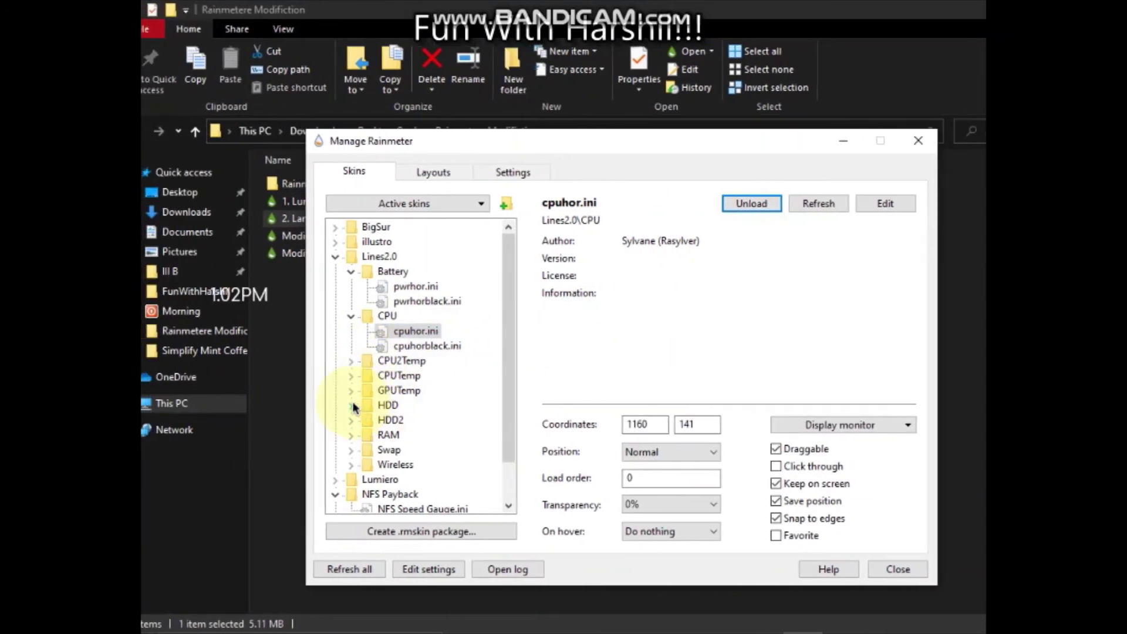
# Load the Lines2.0 HDDhor disk and wirhor wireless bar meters.
pyautogui.doubleClick(364, 407)
pyautogui.click(393, 418)
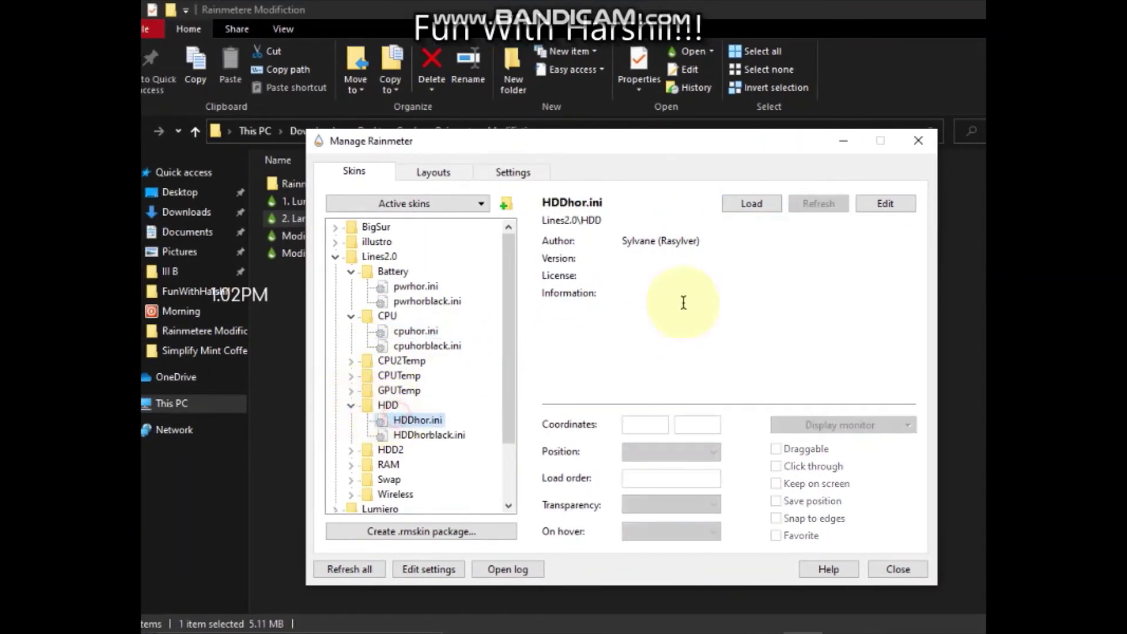
pyautogui.click(755, 206)
pyautogui.click(351, 494)
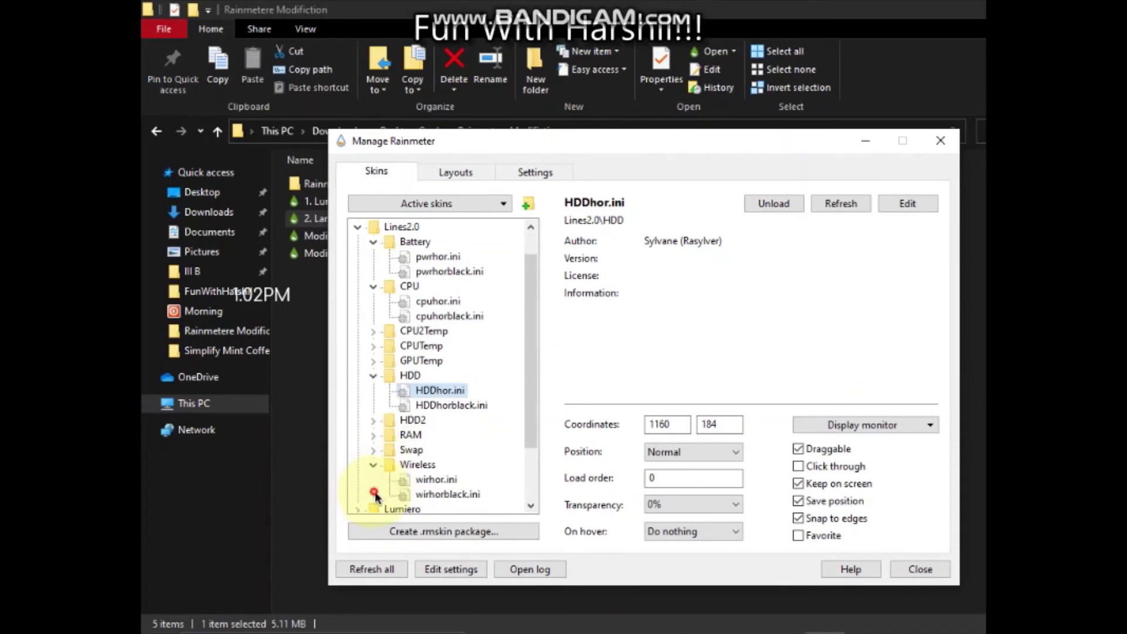
pyautogui.click(449, 480)
pyautogui.click(775, 203)
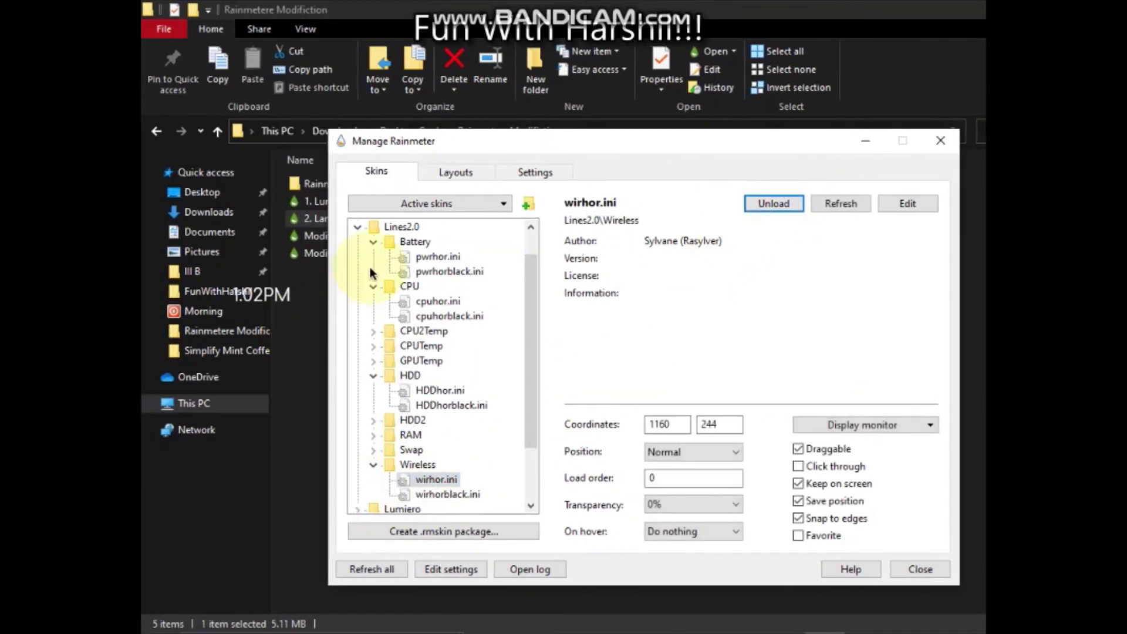
# Collapse Lines2.0 and expand illustro to show its Clock folder.
pyautogui.click(358, 227)
pyautogui.click(367, 242)
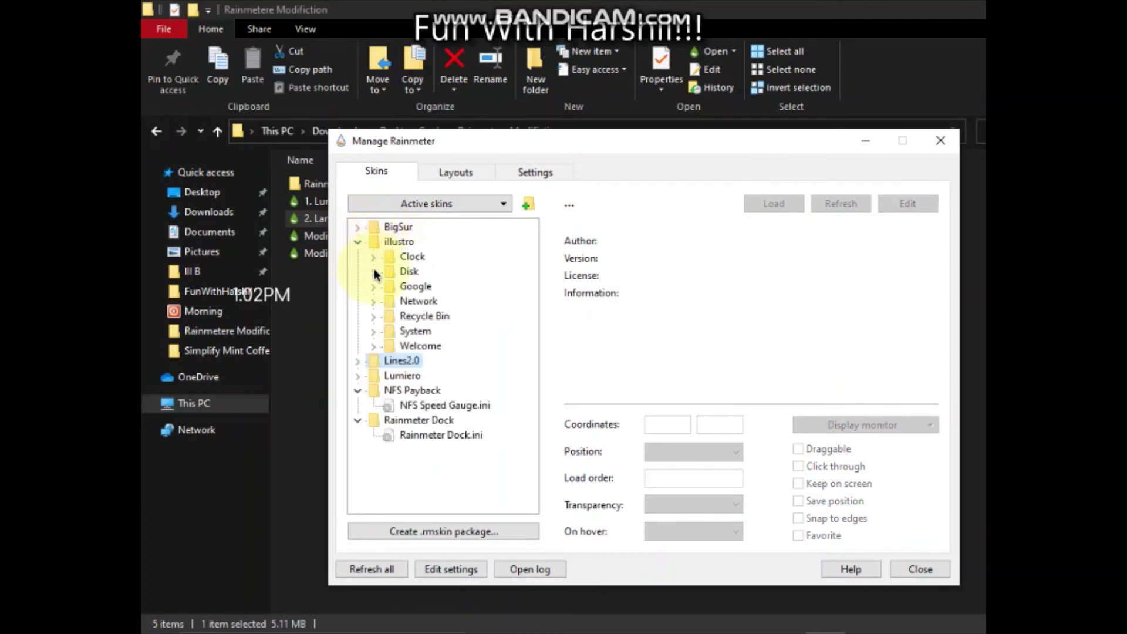
pyautogui.click(374, 258)
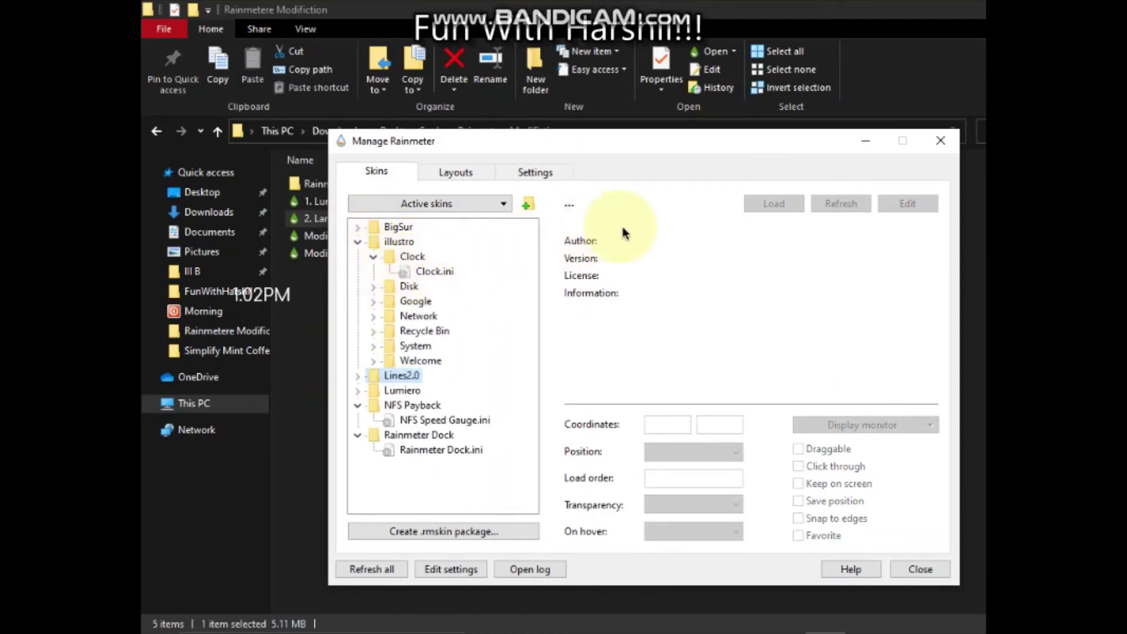
pyautogui.click(941, 140)
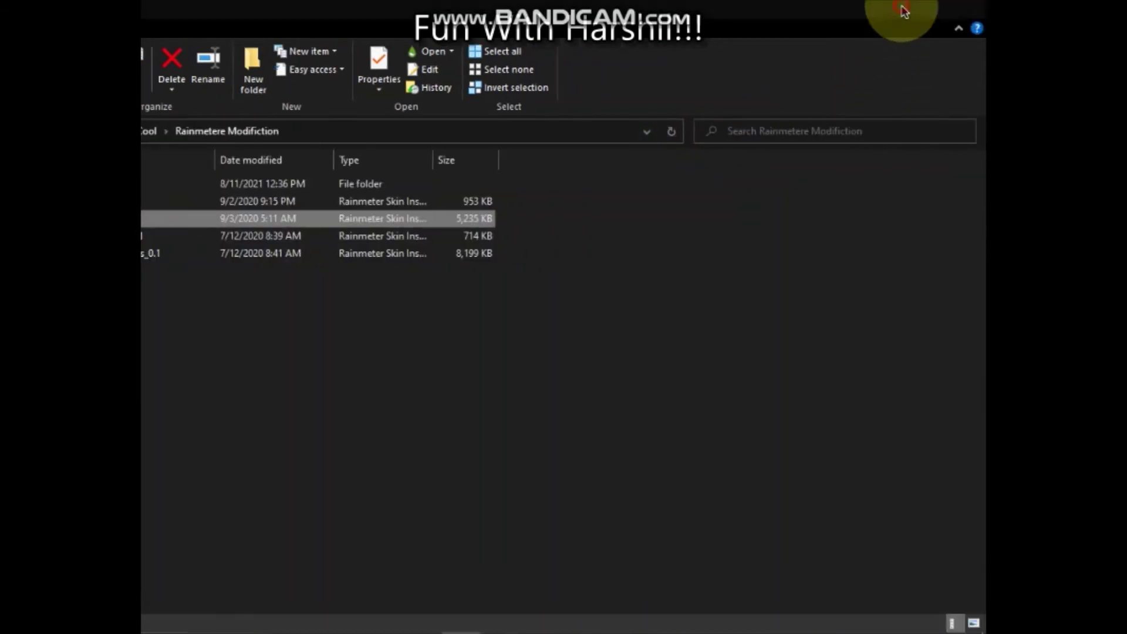
pyautogui.click(905, 11)
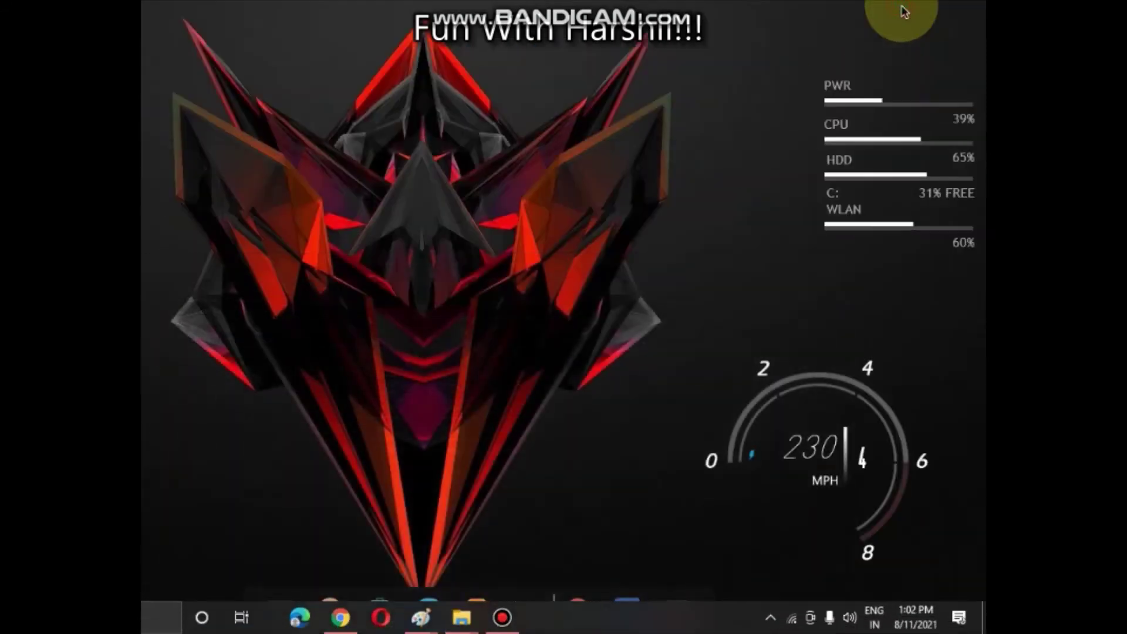
pyautogui.rightClick(445, 216)
pyautogui.click(503, 259)
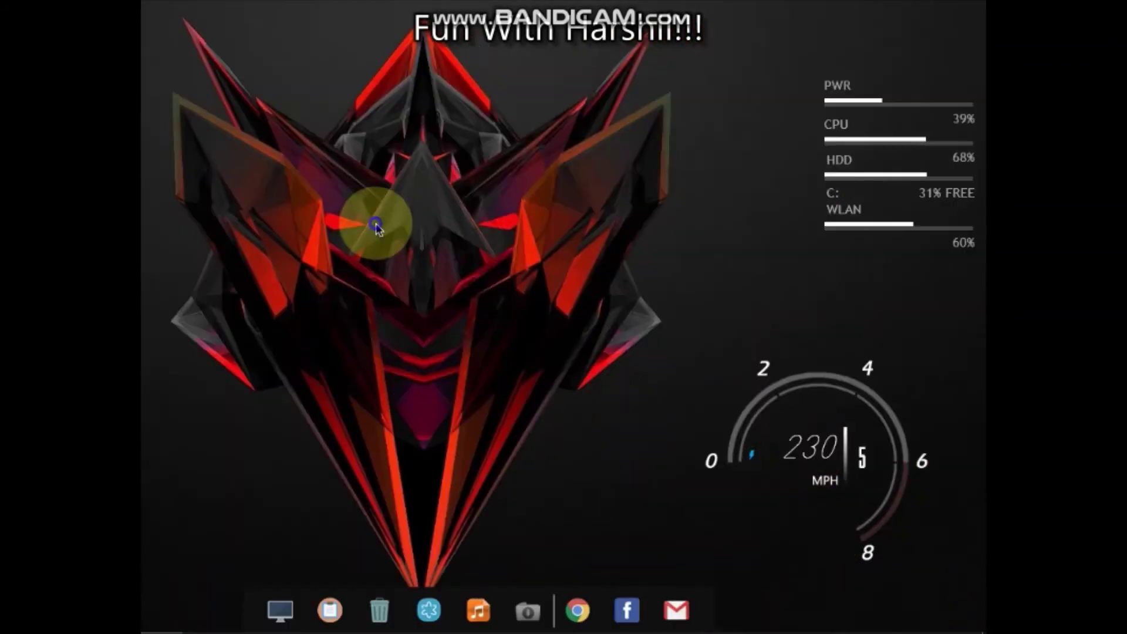
pyautogui.rightClick(378, 224)
pyautogui.click(420, 271)
pyautogui.moveTo(522, 628)
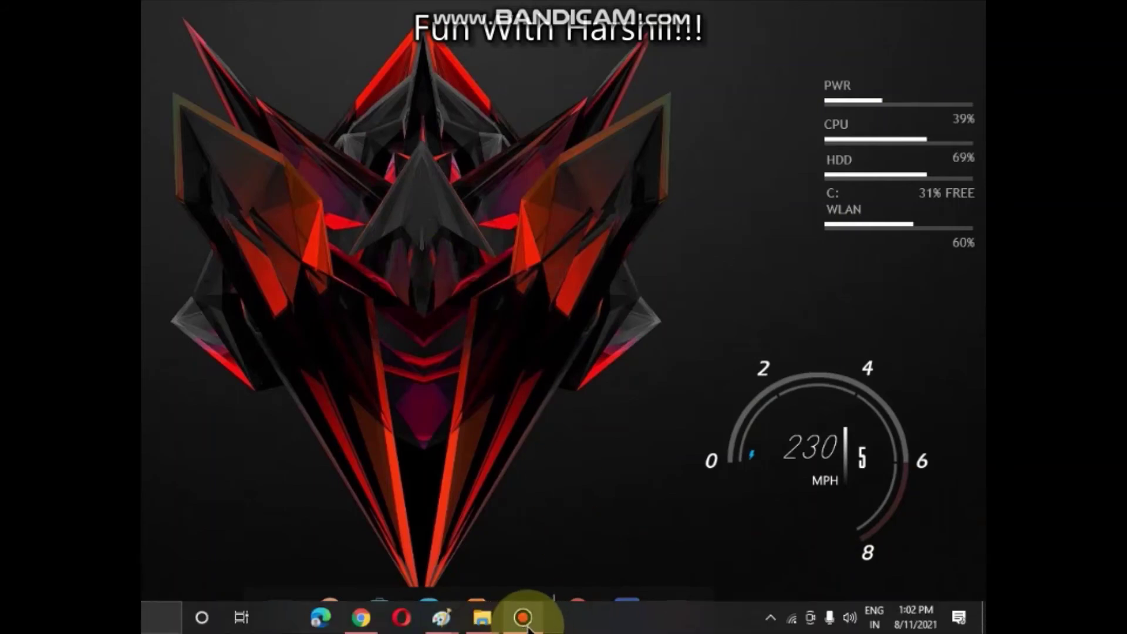
pyautogui.click(523, 617)
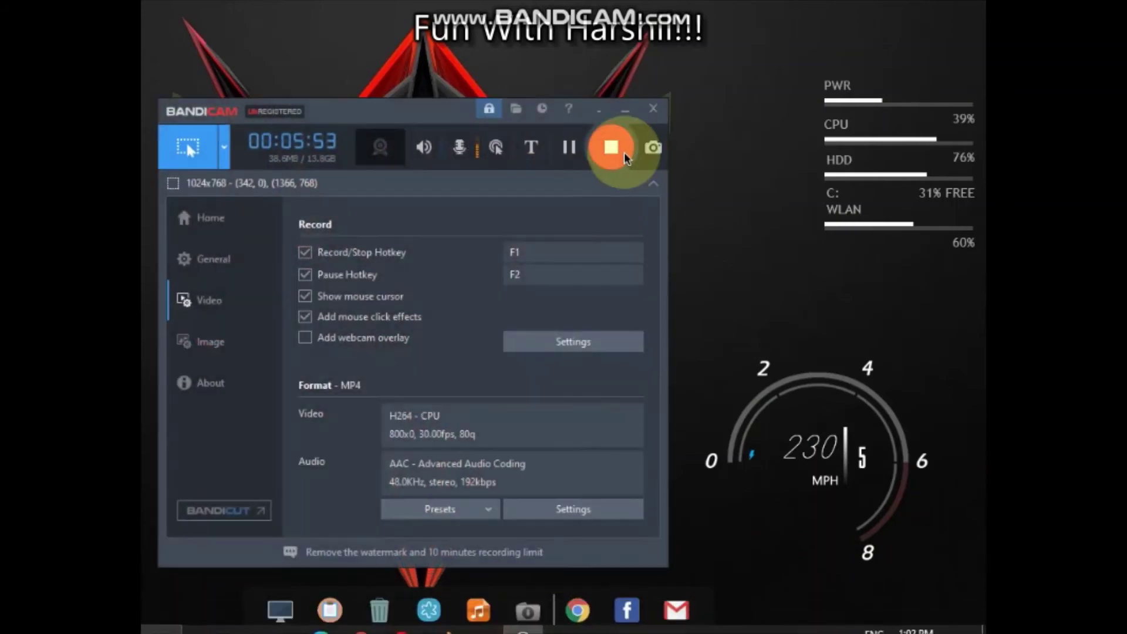
pyautogui.click(625, 153)
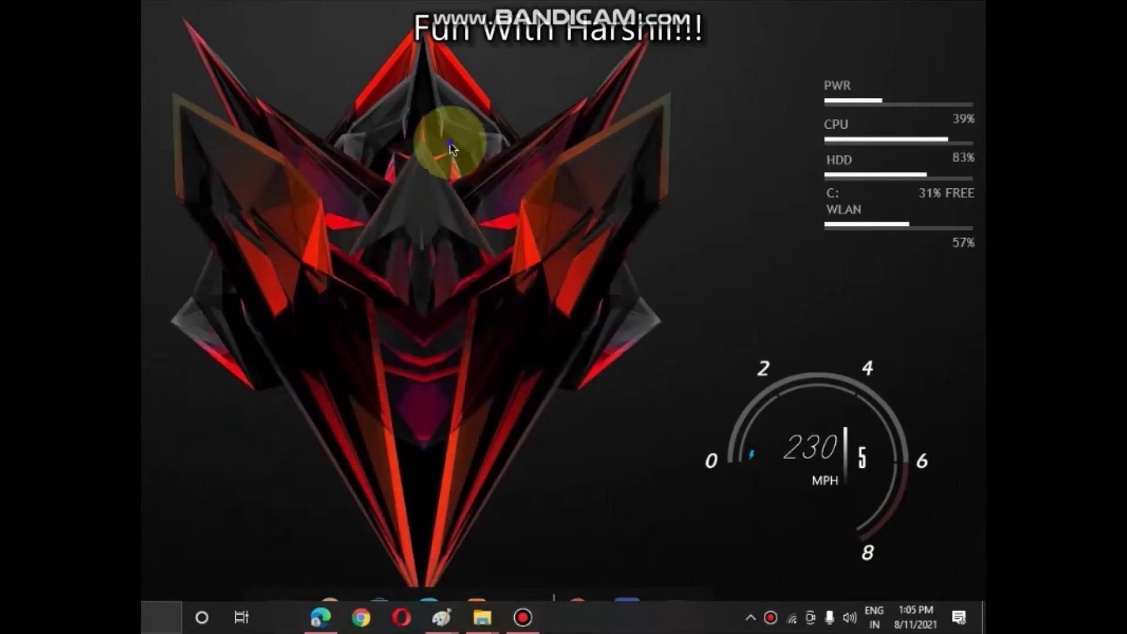
pyautogui.rightClick(450, 147)
pyautogui.click(503, 190)
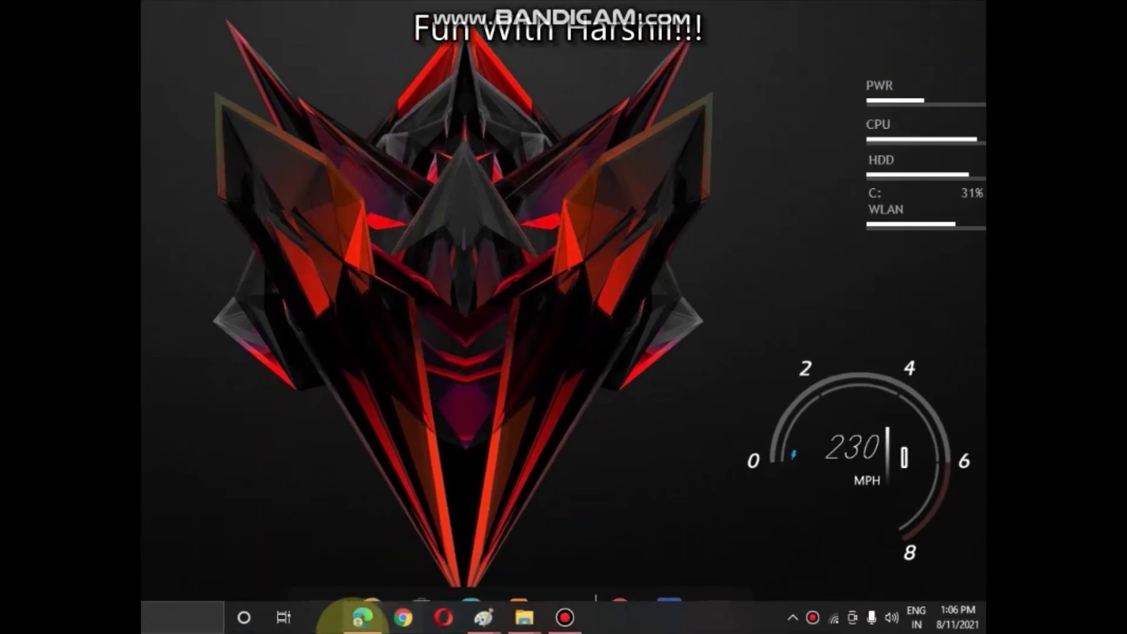
pyautogui.moveTo(528, 614)
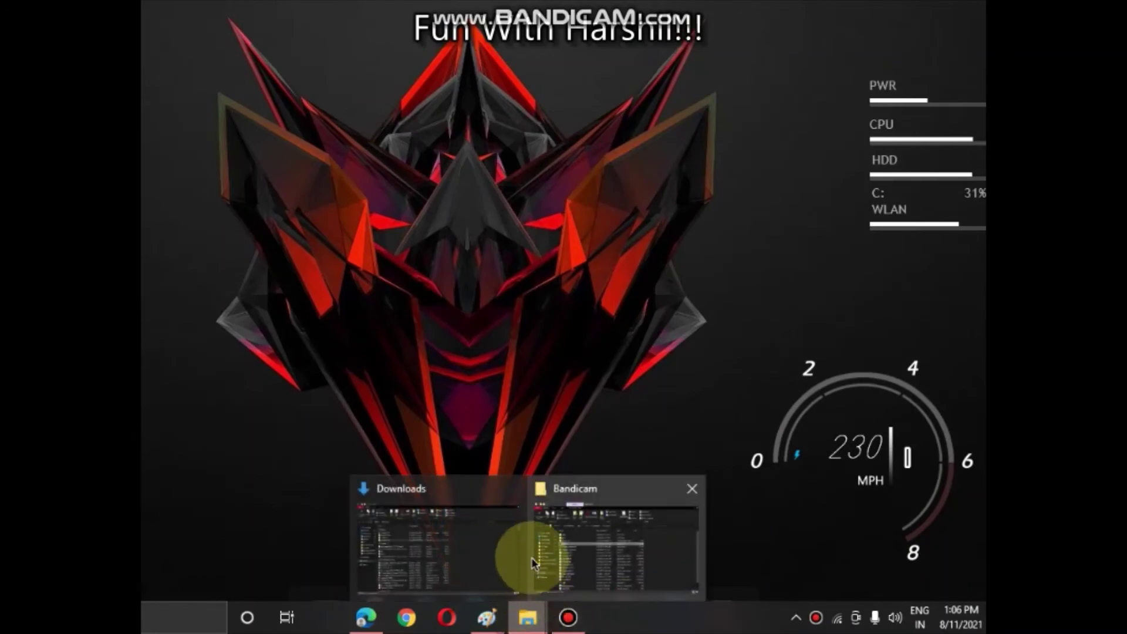
# Open Downloads > Desktop Cool > Rainmetere Modifiction and select all eight items.
pyautogui.click(376, 531)
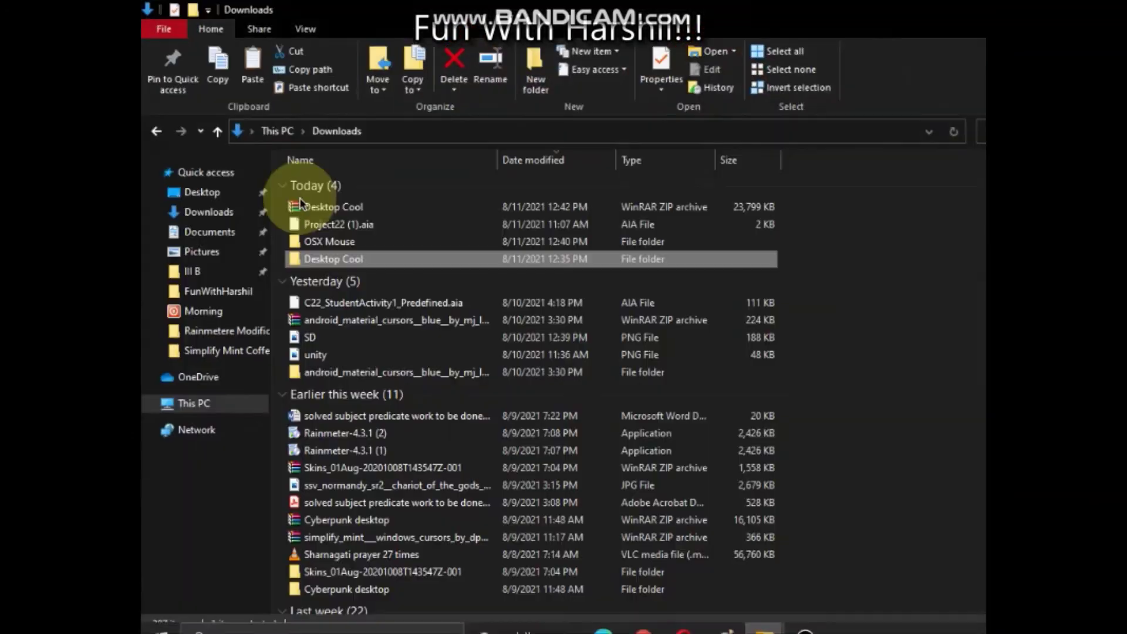
pyautogui.doubleClick(313, 260)
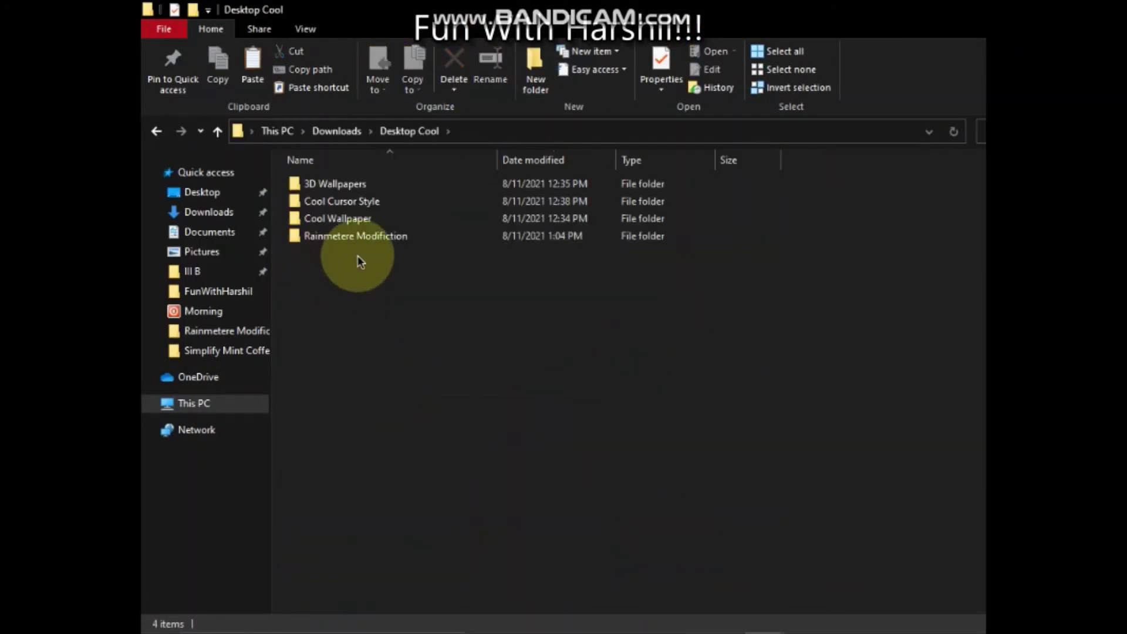
pyautogui.doubleClick(355, 238)
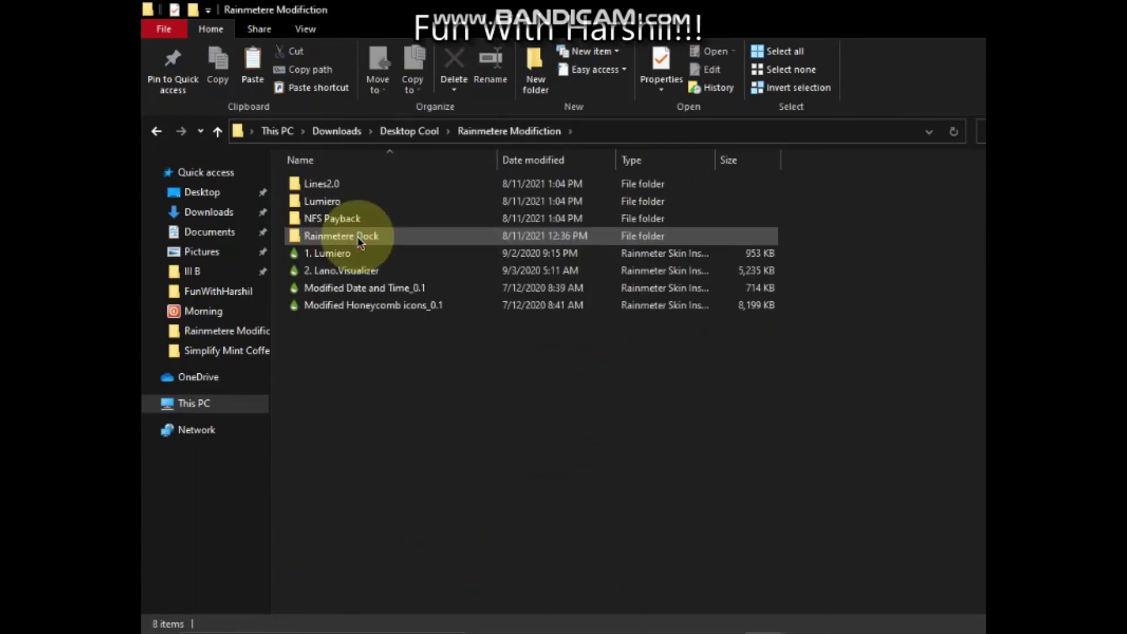
pyautogui.moveTo(343, 350); pyautogui.dragTo(322, 182)
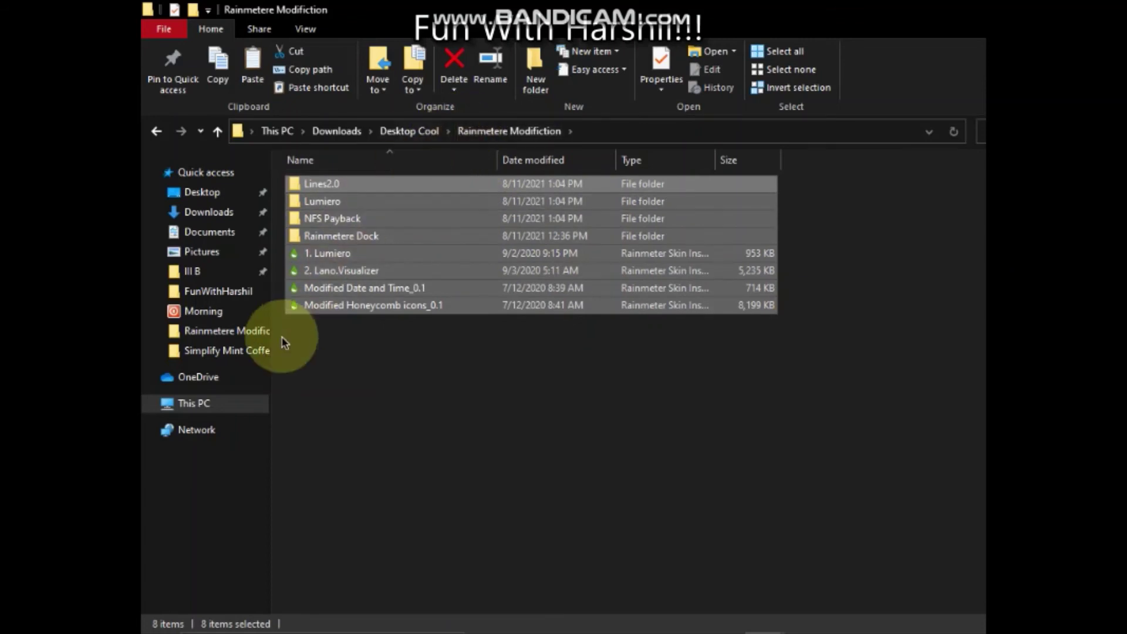
# Paste the items into Documents\Rainmeter\Skins, dismiss the replace prompt, and select the four installers.
pyautogui.click(203, 233)
pyautogui.doubleClick(307, 238)
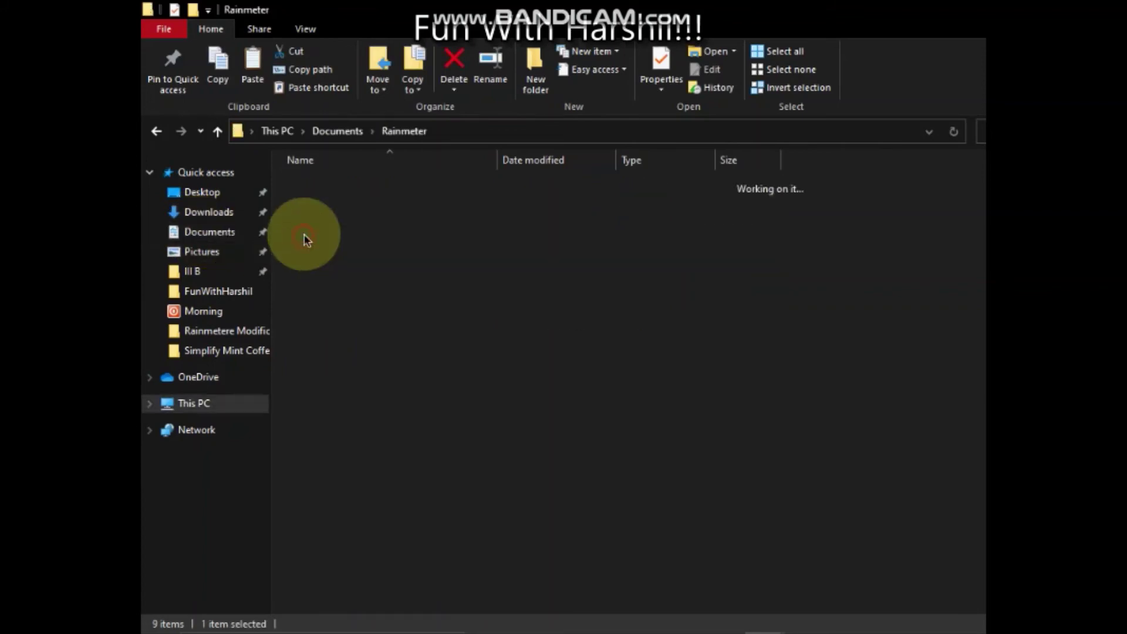
pyautogui.doubleClick(307, 184)
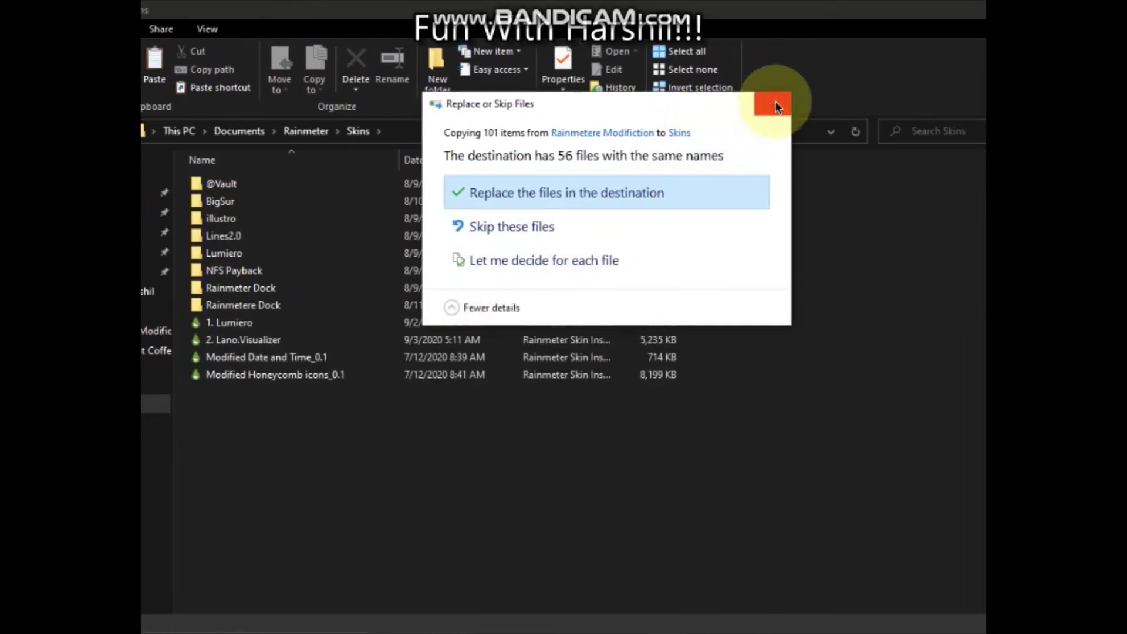
pyautogui.click(775, 106)
pyautogui.moveTo(283, 444); pyautogui.dragTo(219, 206)
pyautogui.moveTo(316, 176); pyautogui.dragTo(320, 322)
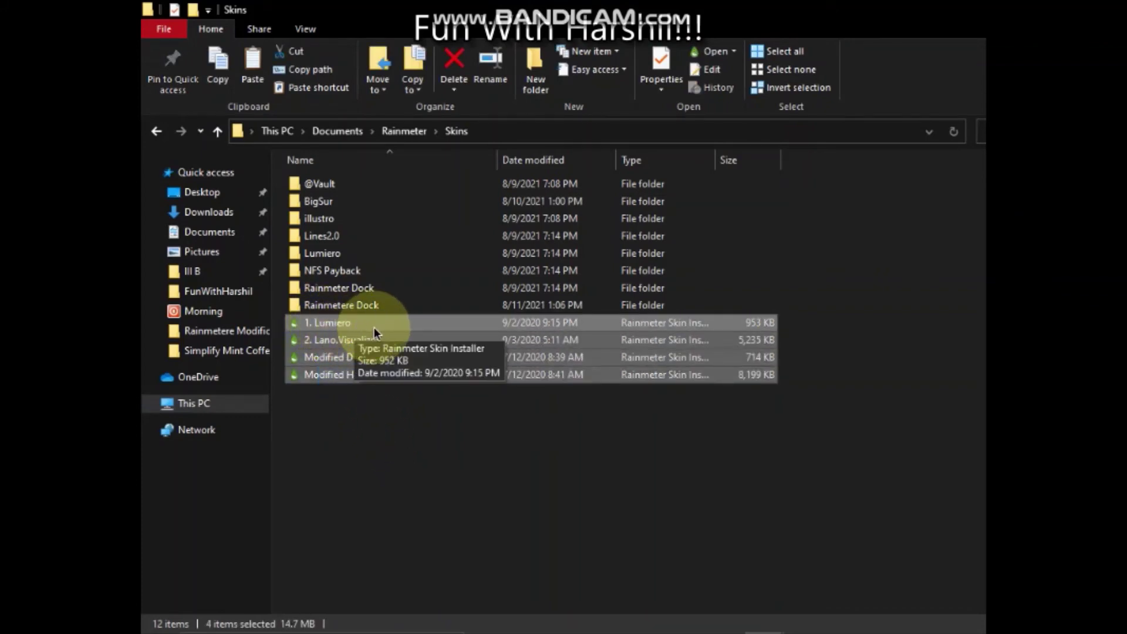
# Delete the four .rmskin installer files from Skins to the Recycle Bin.
pyautogui.press('Delete')
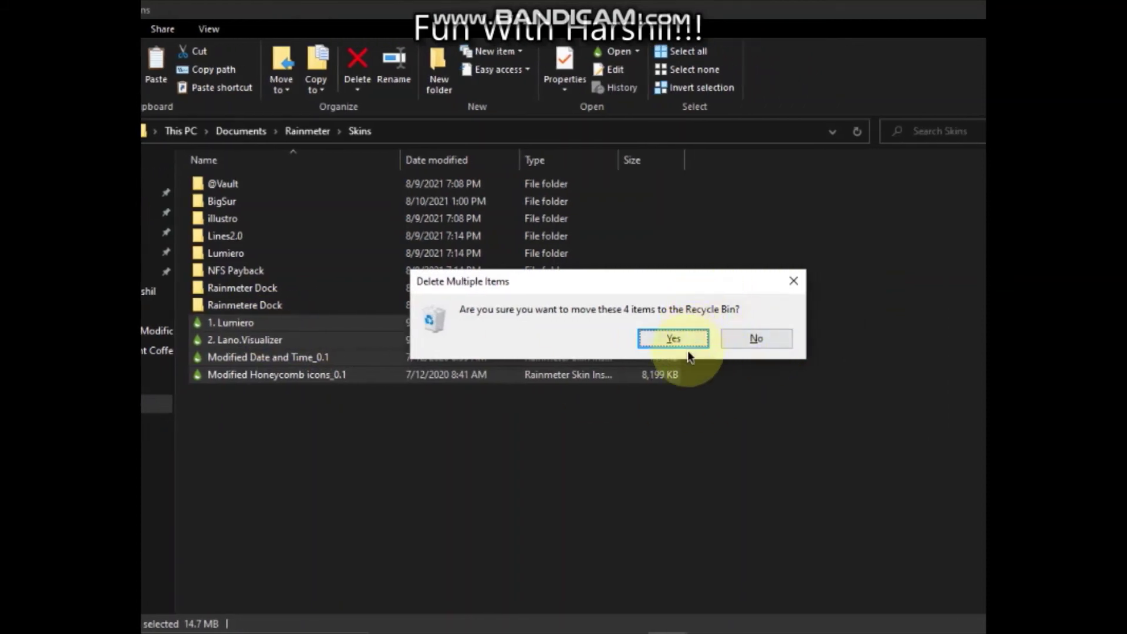
pyautogui.click(672, 339)
pyautogui.moveTo(339, 388); pyautogui.dragTo(344, 347)
pyautogui.rightClick(335, 306)
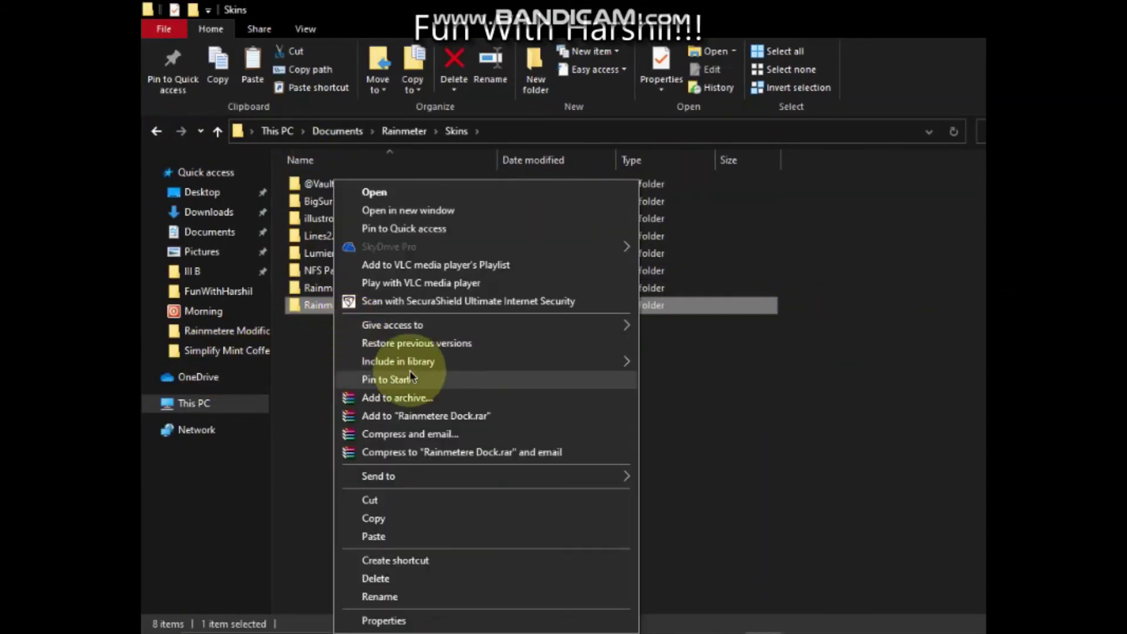
pyautogui.click(297, 365)
# Reopen Rainmetere Modifiction and open Documents\Rainmeter\Skins in a separate window.
pyautogui.click(203, 212)
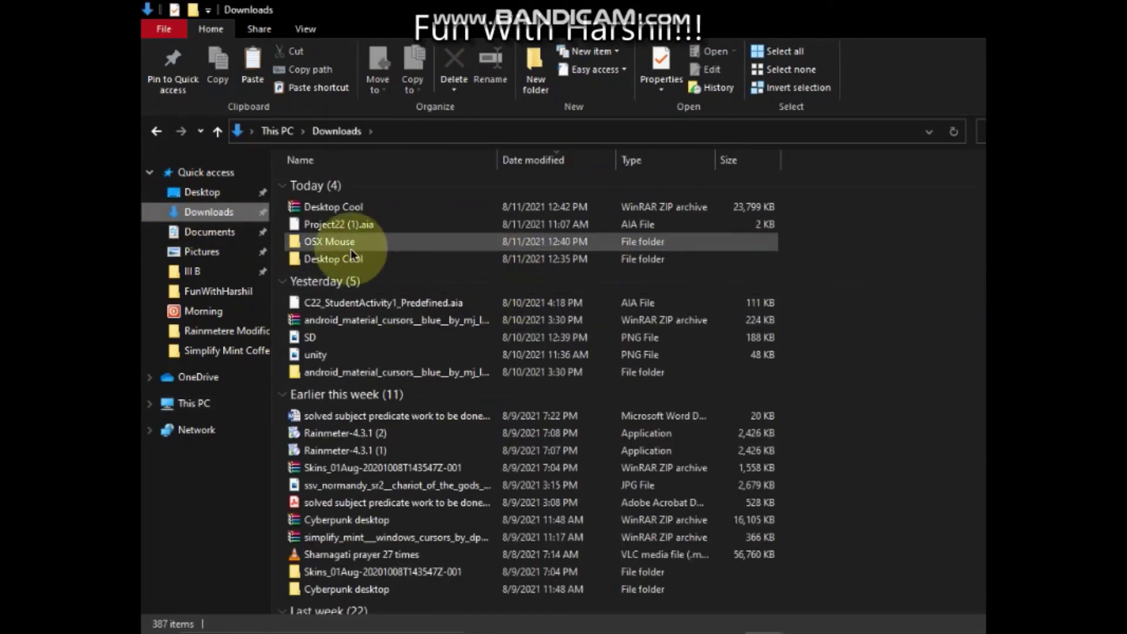
pyautogui.doubleClick(329, 257)
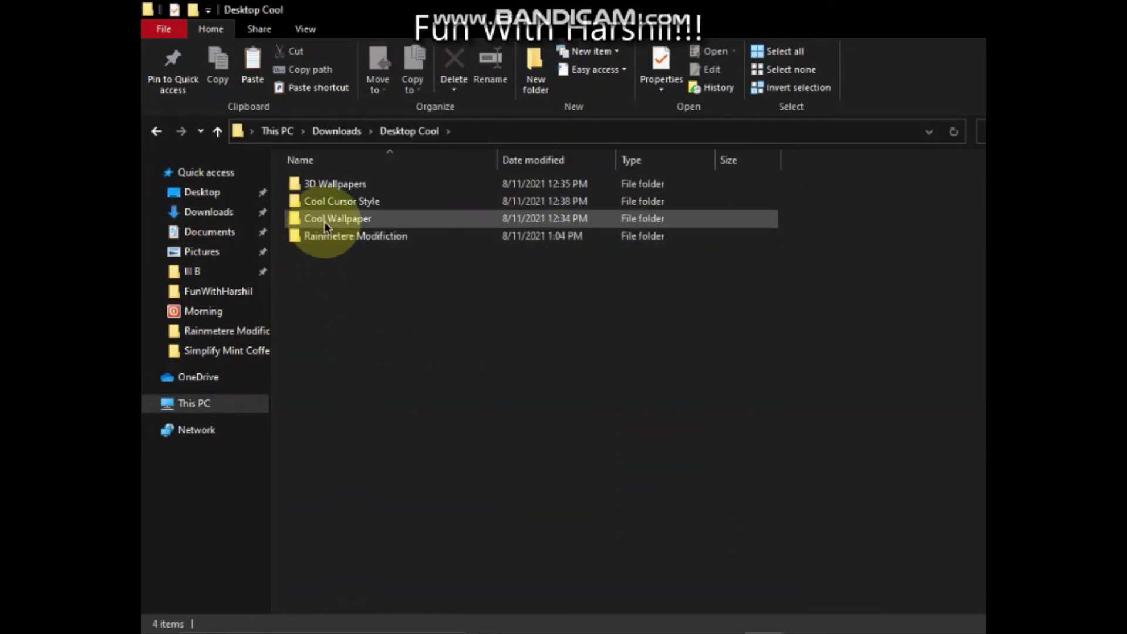
pyautogui.doubleClick(329, 236)
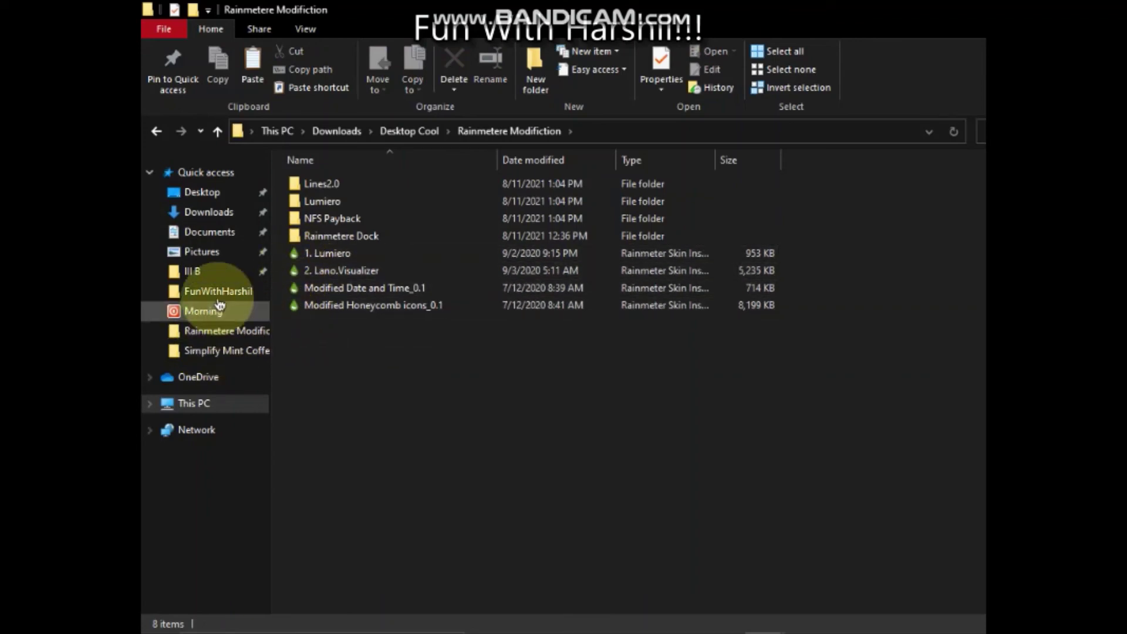
pyautogui.rightClick(222, 239)
pyautogui.click(259, 265)
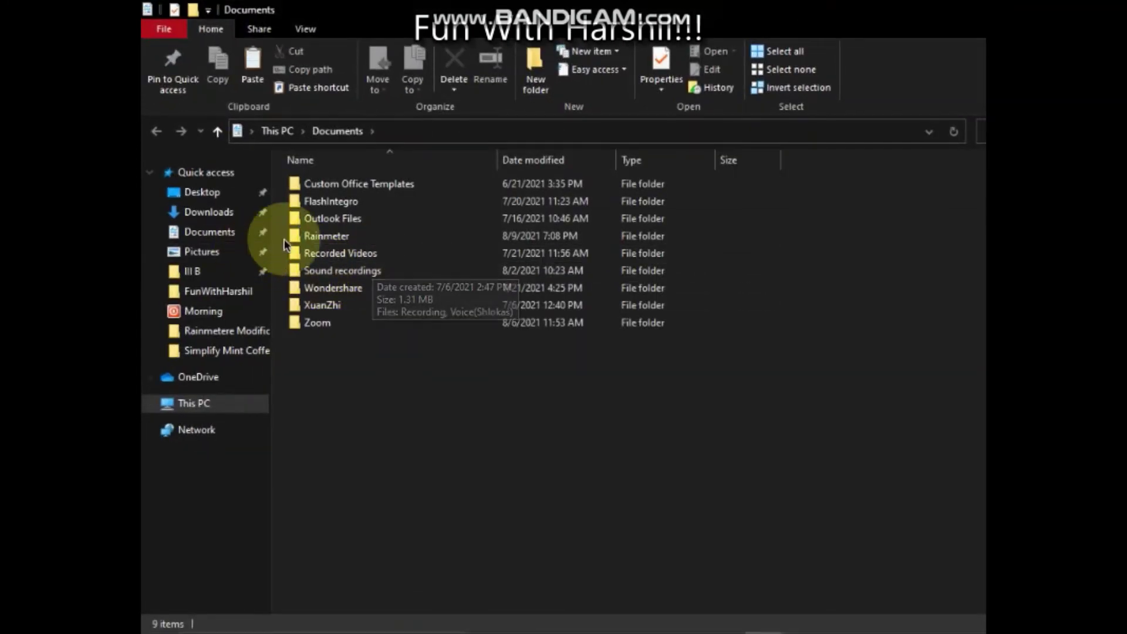
pyautogui.doubleClick(322, 237)
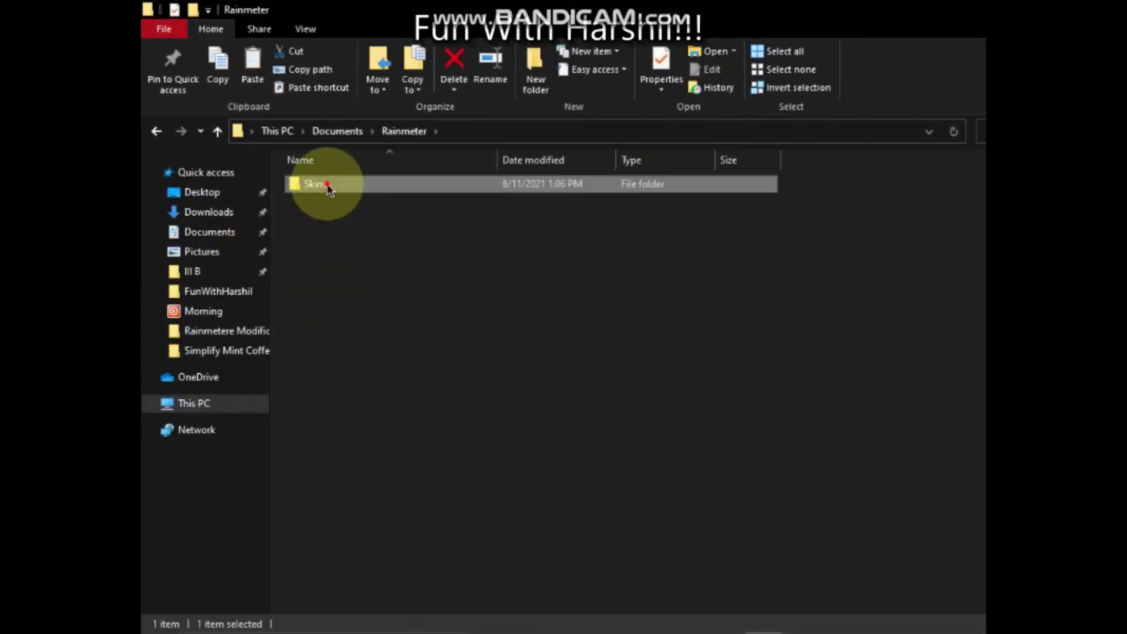
pyautogui.doubleClick(328, 185)
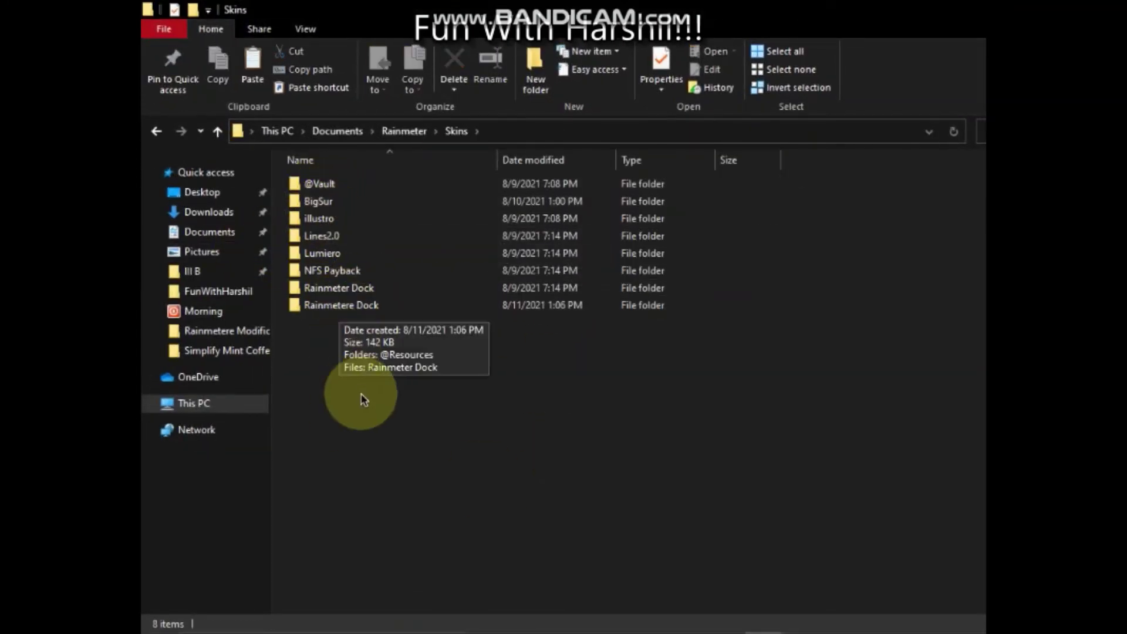
pyautogui.hotkey('alt', 'Tab')
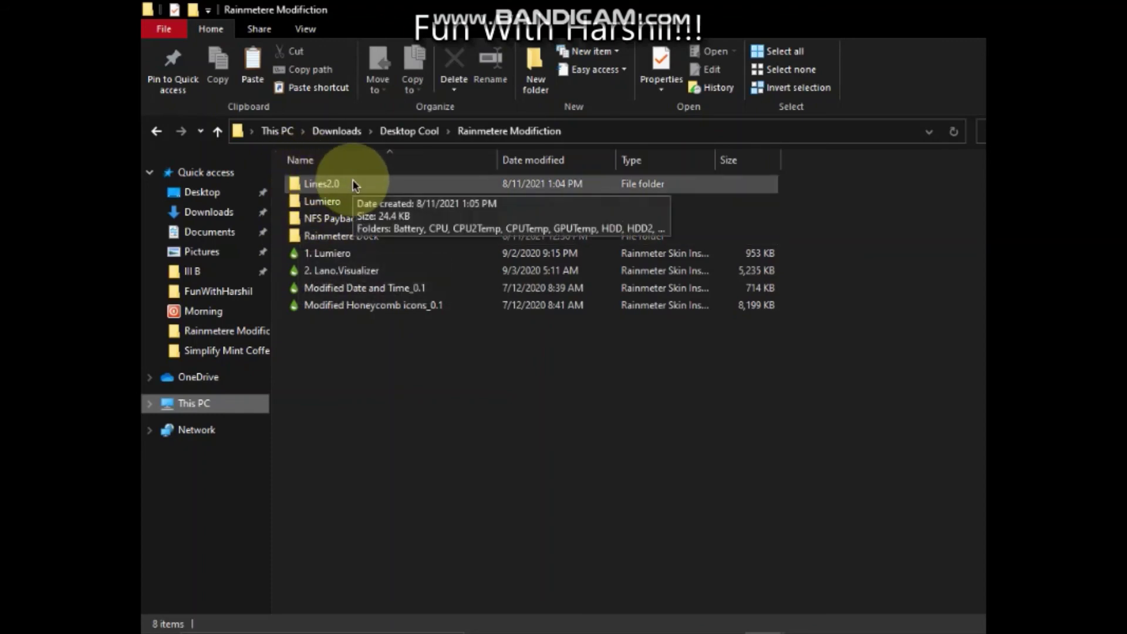
pyautogui.hotkey('alt', 'Tab')
pyautogui.hotkey('alt', 'Tab')
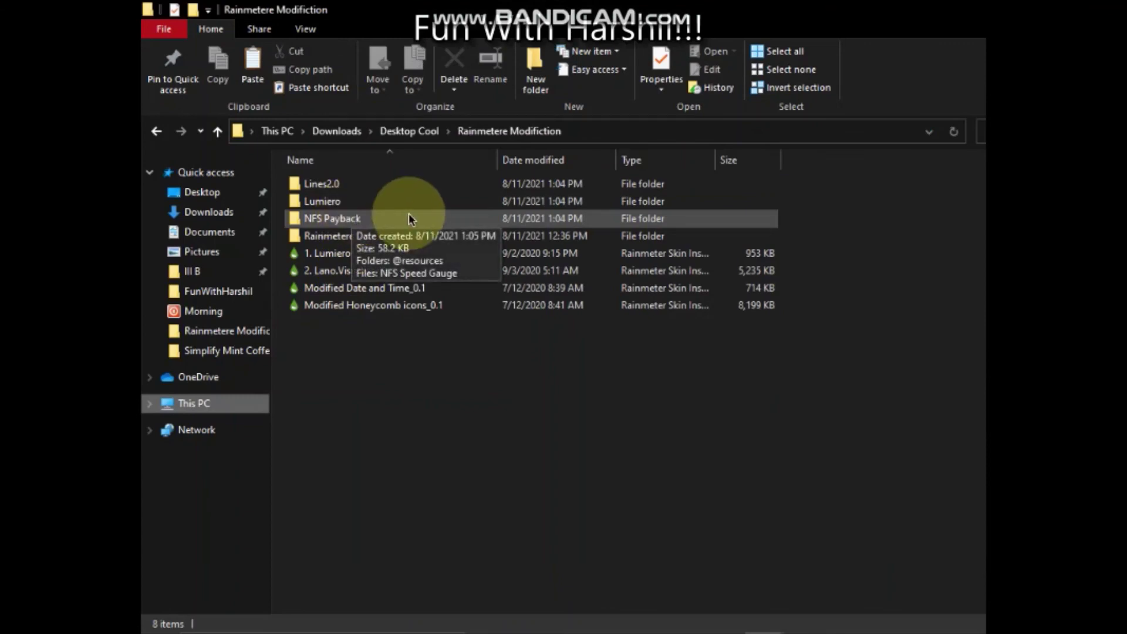
# Refresh the Rainmetere Modifiction file list and bring up the Bandicam recorder.
pyautogui.rightClick(646, 504)
pyautogui.click(641, 369)
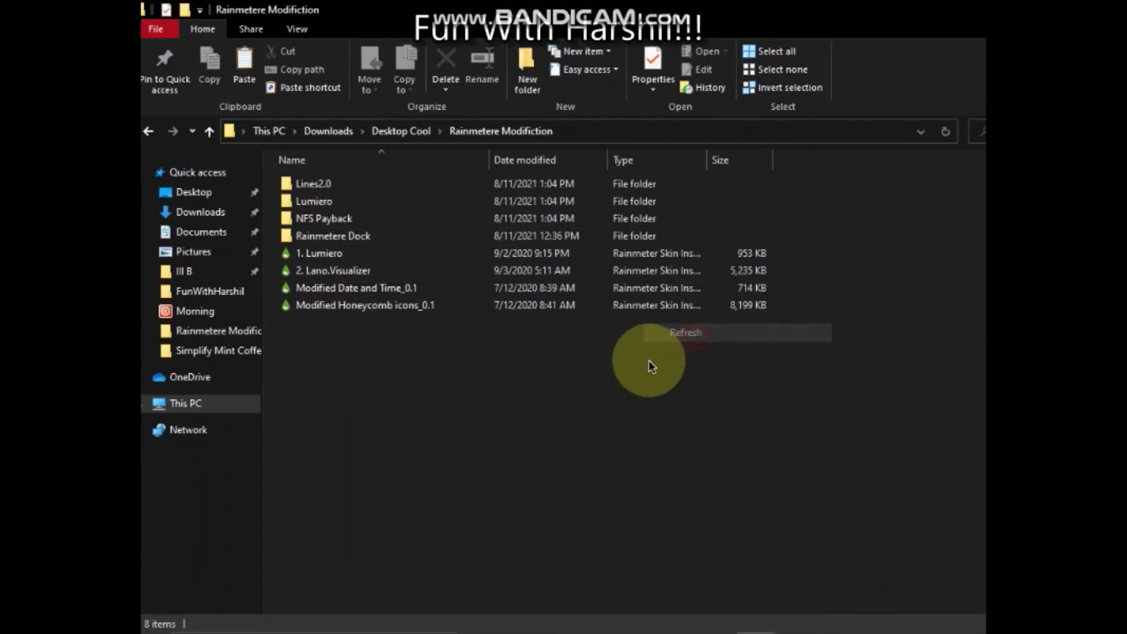
pyautogui.rightClick(545, 427)
pyautogui.click(604, 263)
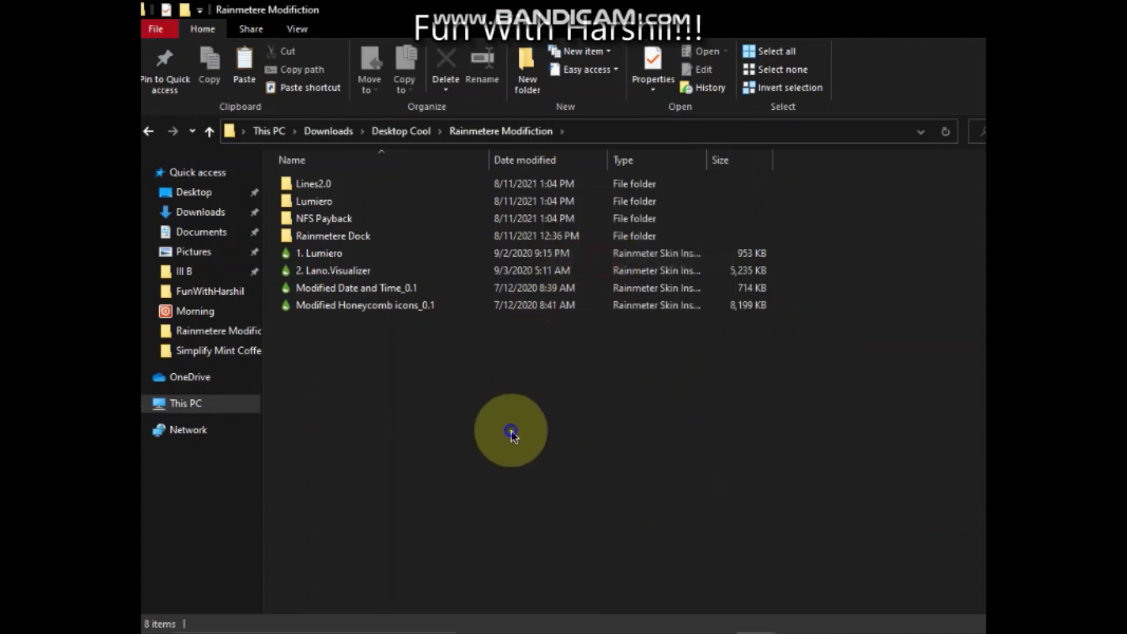
pyautogui.rightClick(511, 422)
pyautogui.click(617, 357)
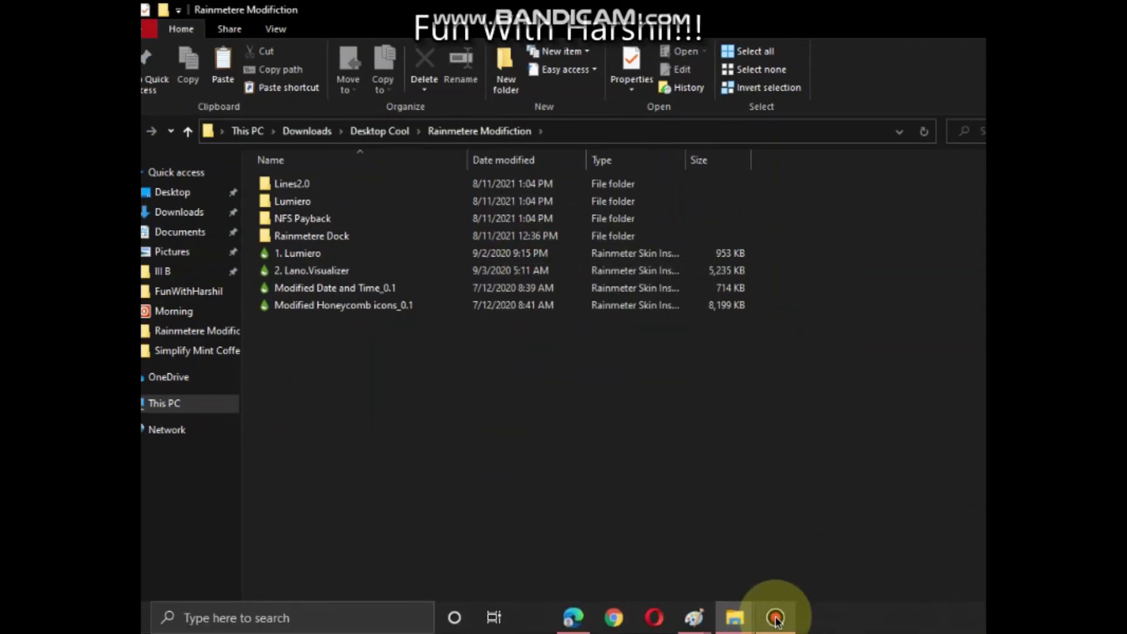
pyautogui.click(776, 618)
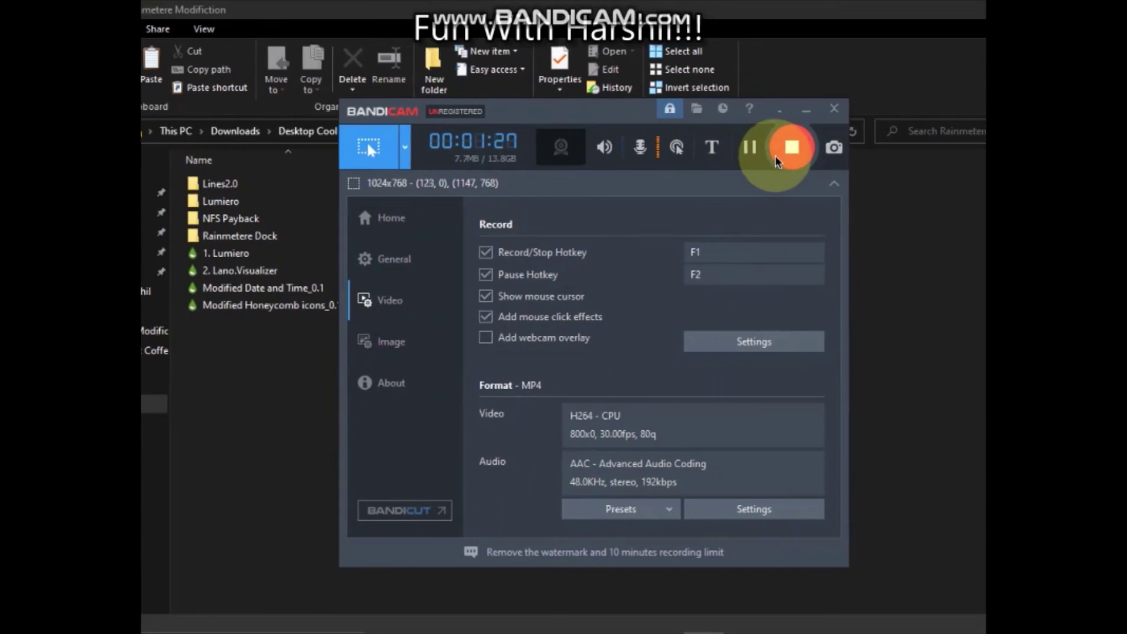